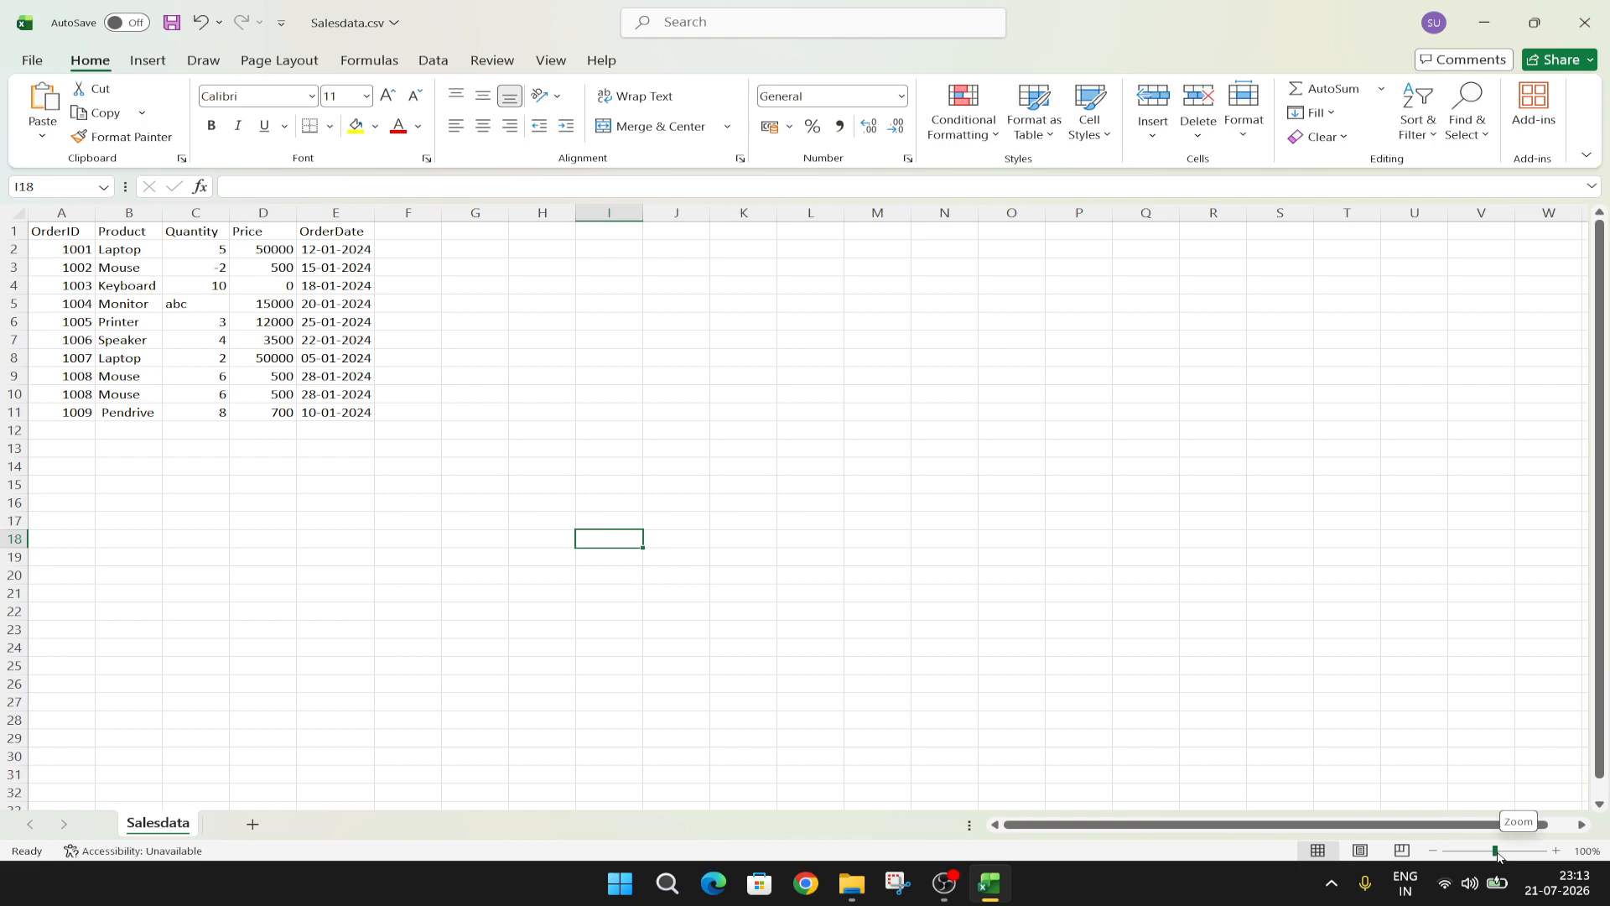
Enlarge the Salesdata sheet to about 200% and review the OrderID, Product, Quantity and Price columns with the first order
click(1502, 850)
drag(1503, 850, 1511, 850)
scroll(1520, 762, up, 1)
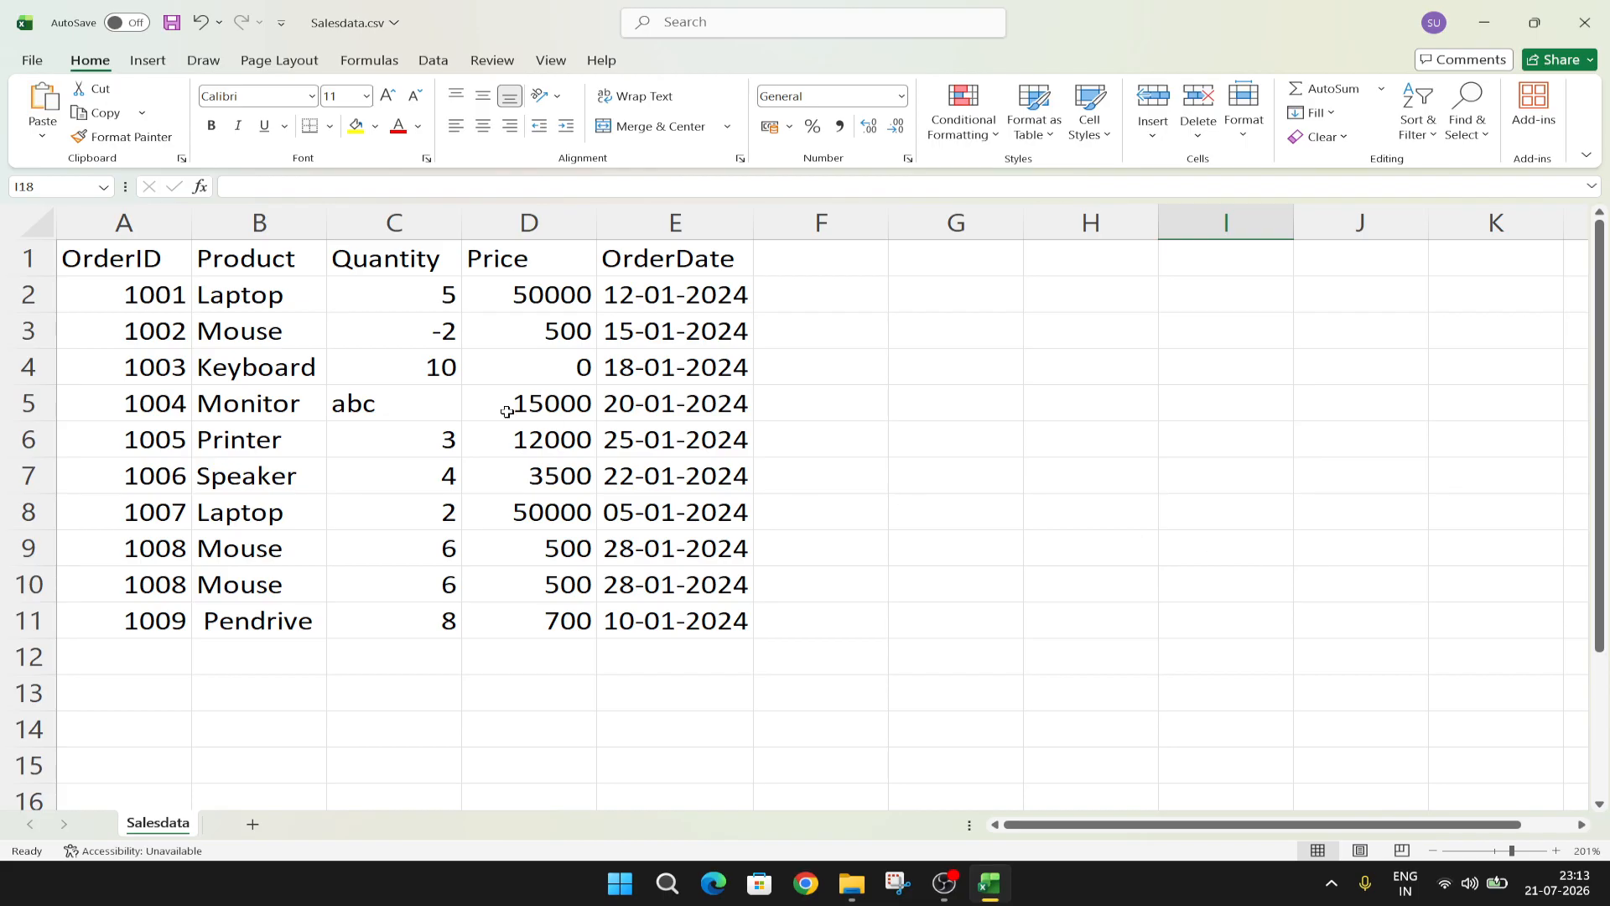
click(172, 270)
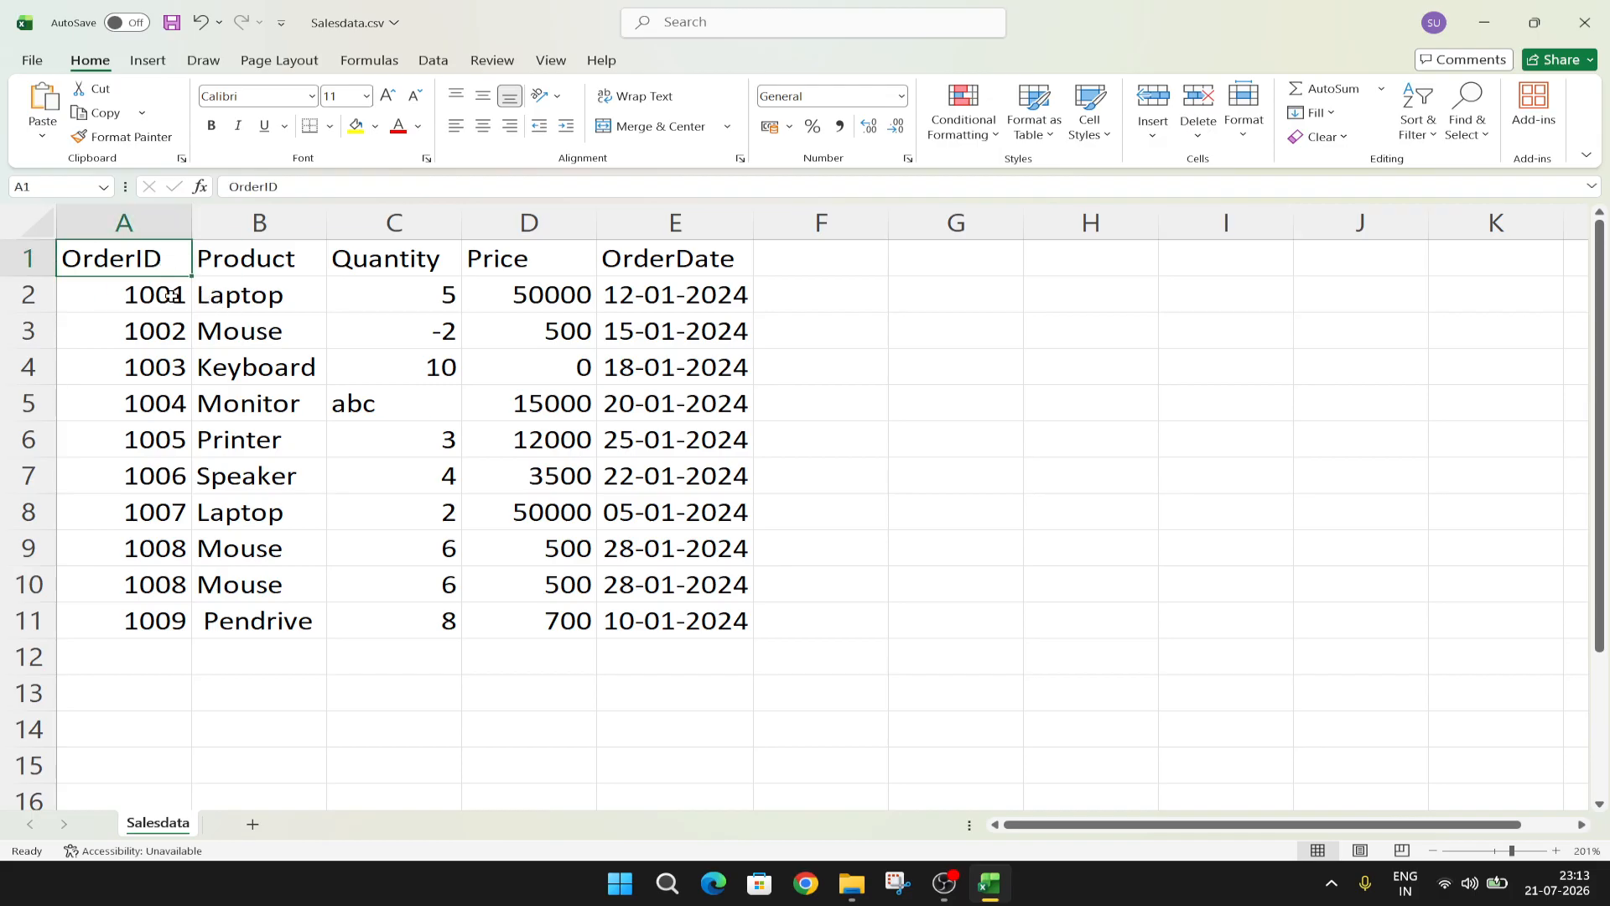
drag(171, 295, 133, 621)
click(316, 700)
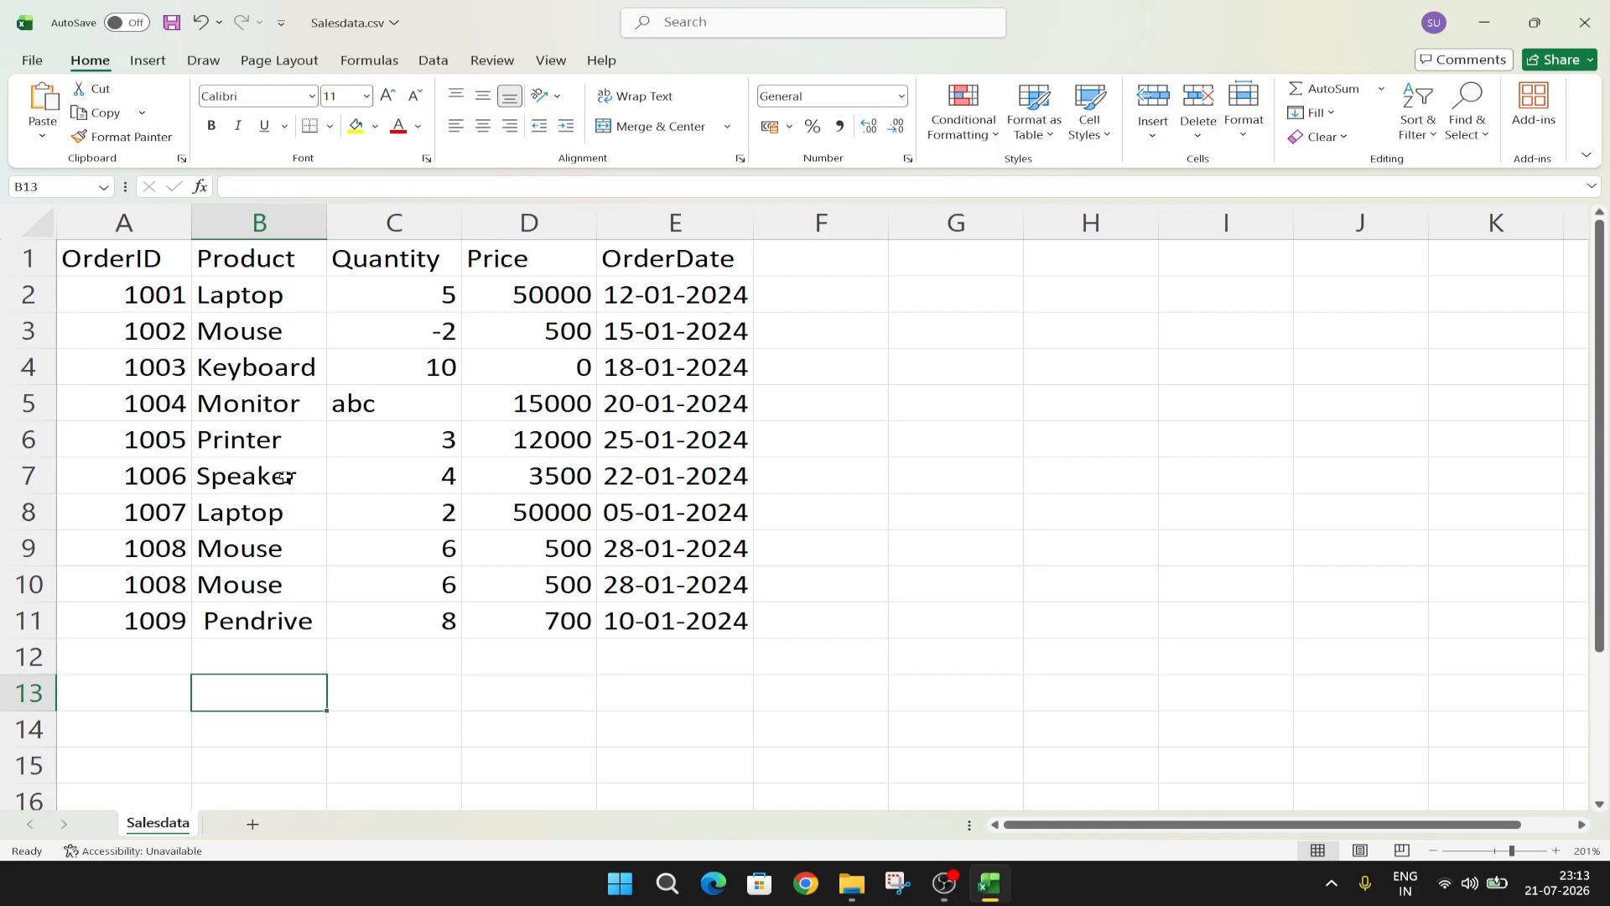
click(251, 273)
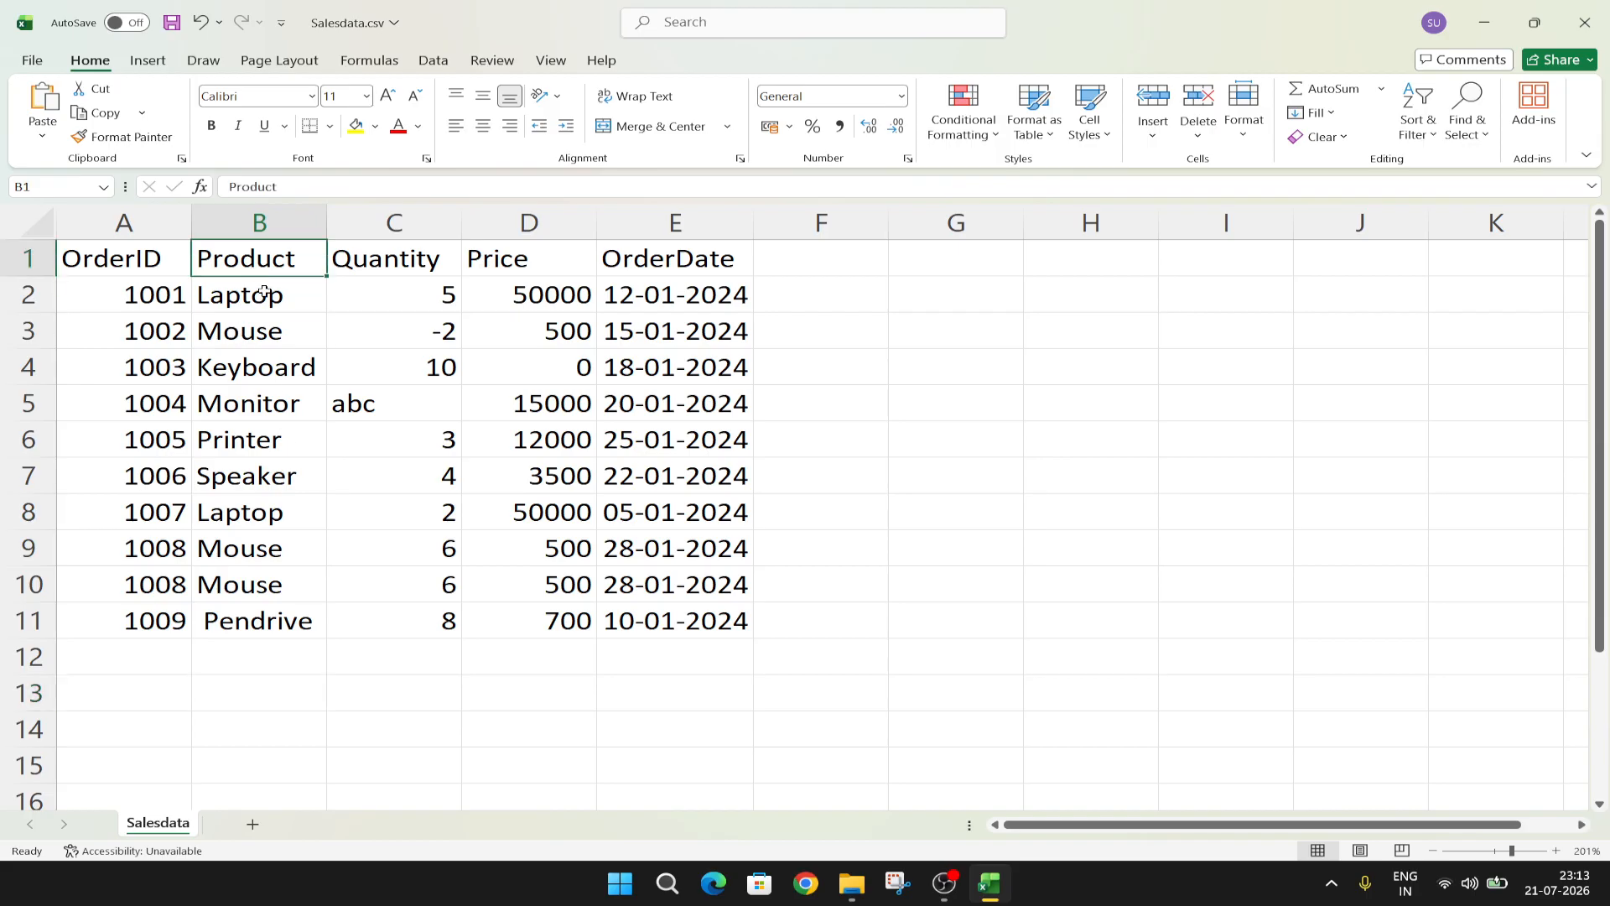
click(264, 292)
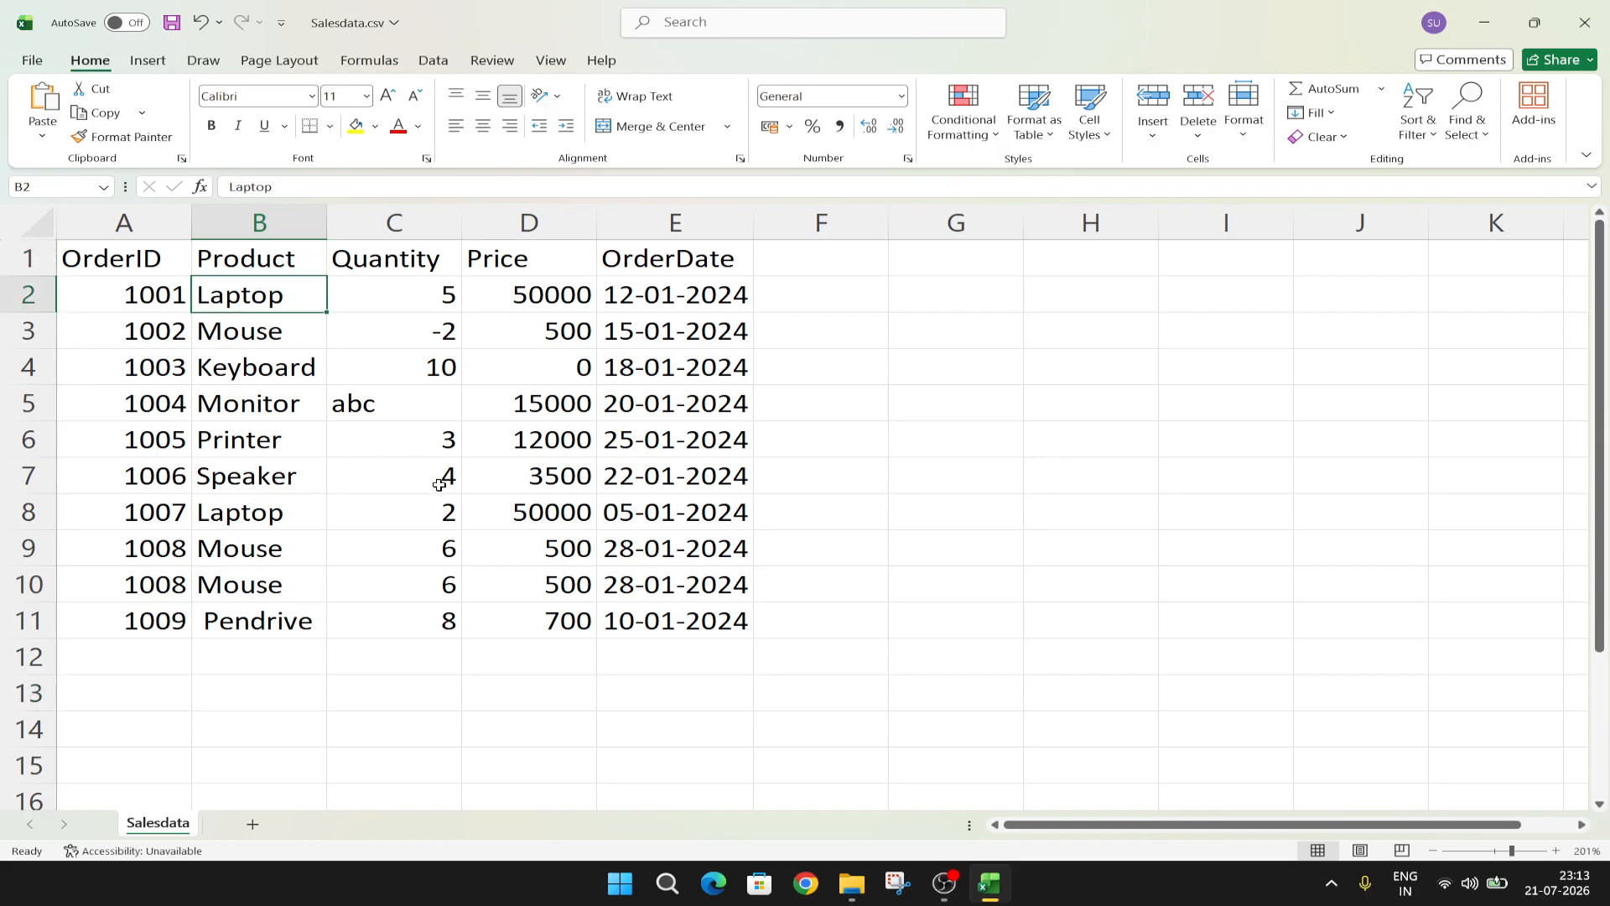
click(391, 267)
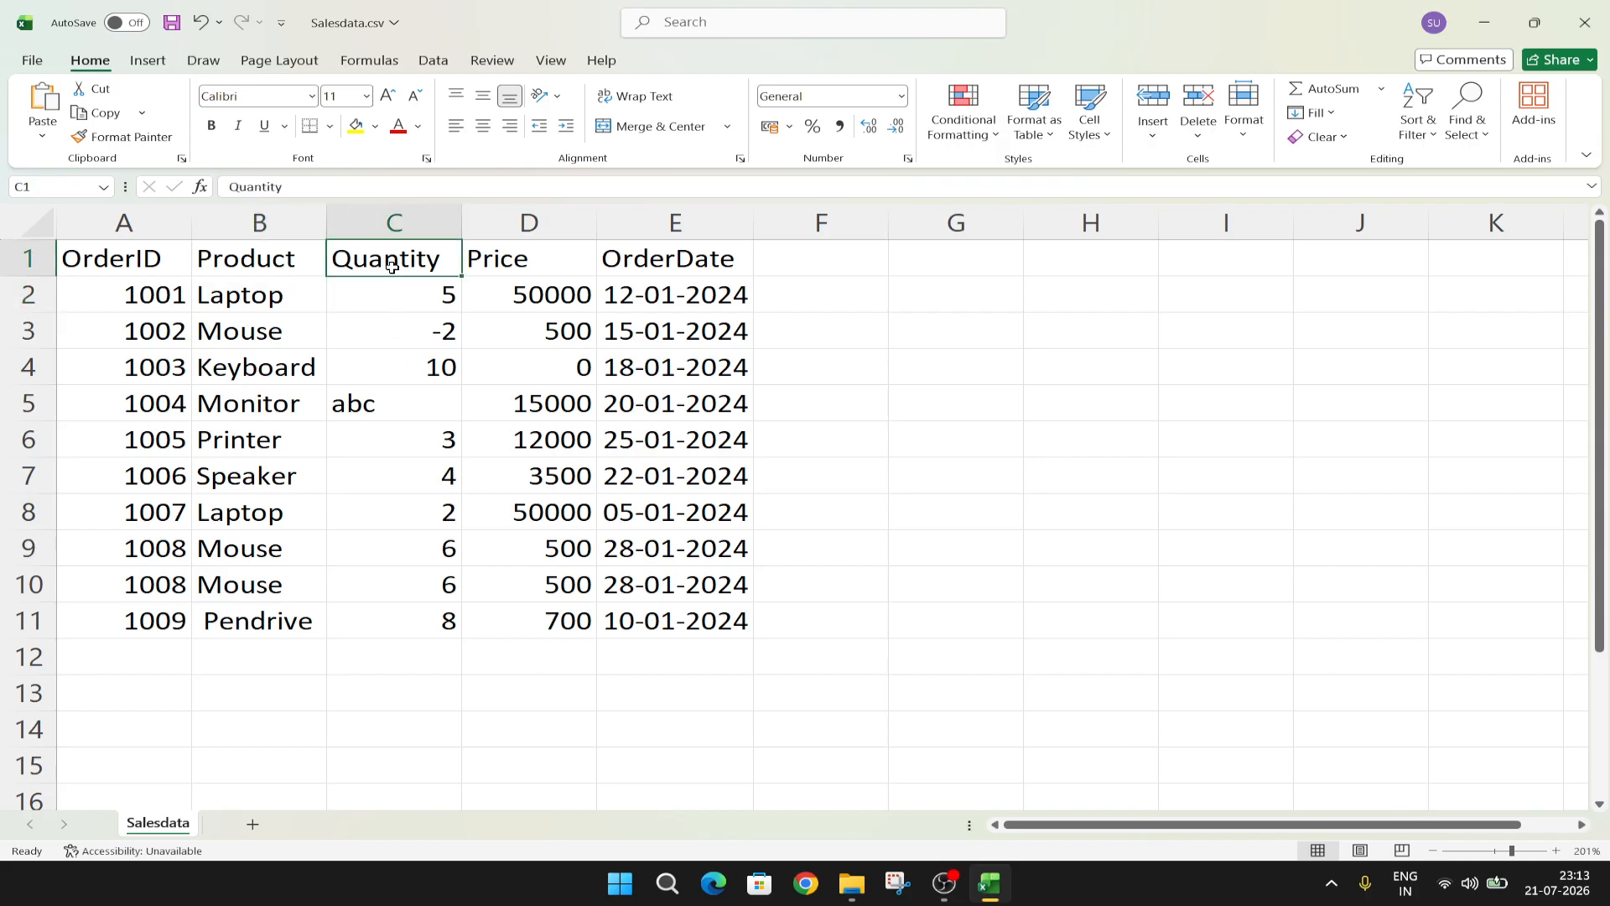
click(252, 308)
click(409, 307)
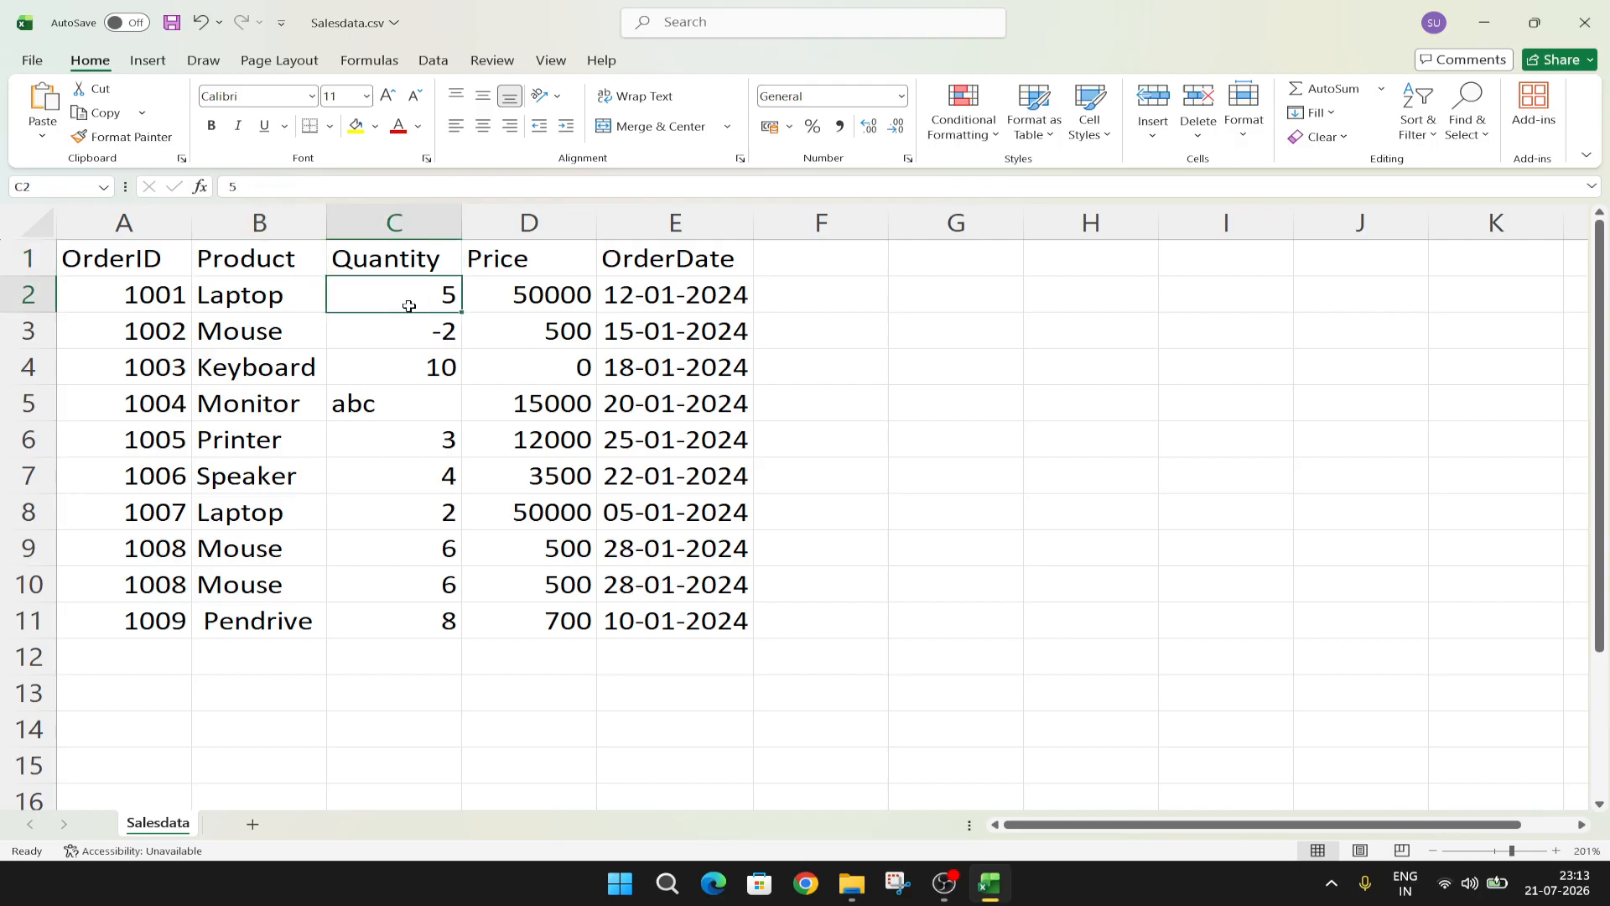
click(508, 268)
click(545, 299)
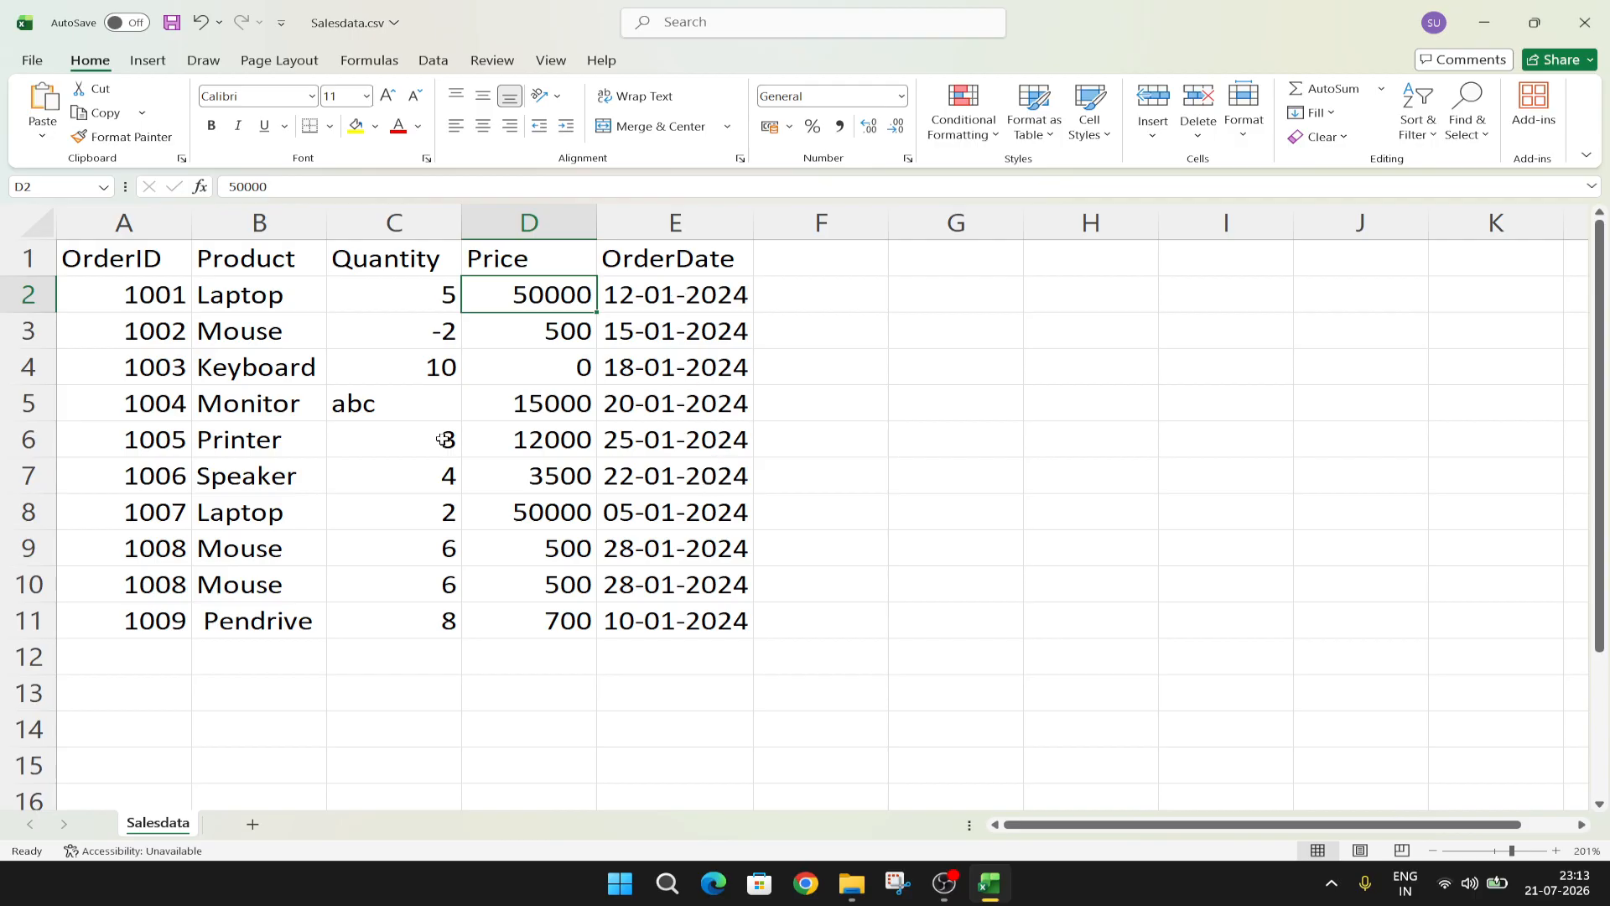
Examine the Mouse, Keyboard and Monitor orders in rows 3 to 5 for invalid quantity, price and date values
click(186, 330)
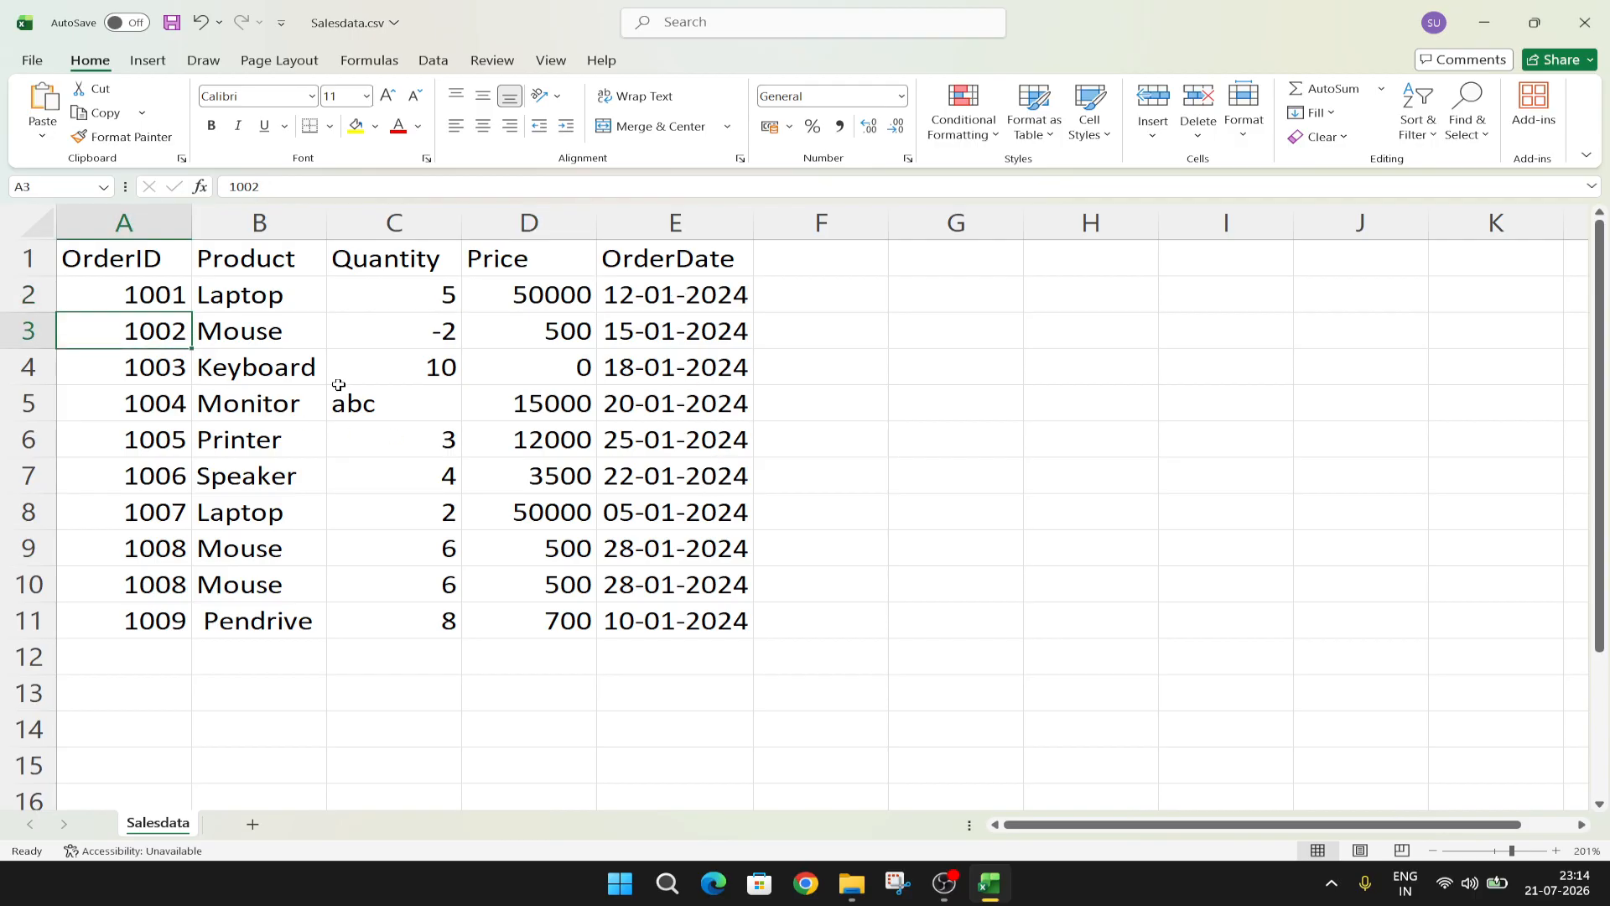
click(298, 354)
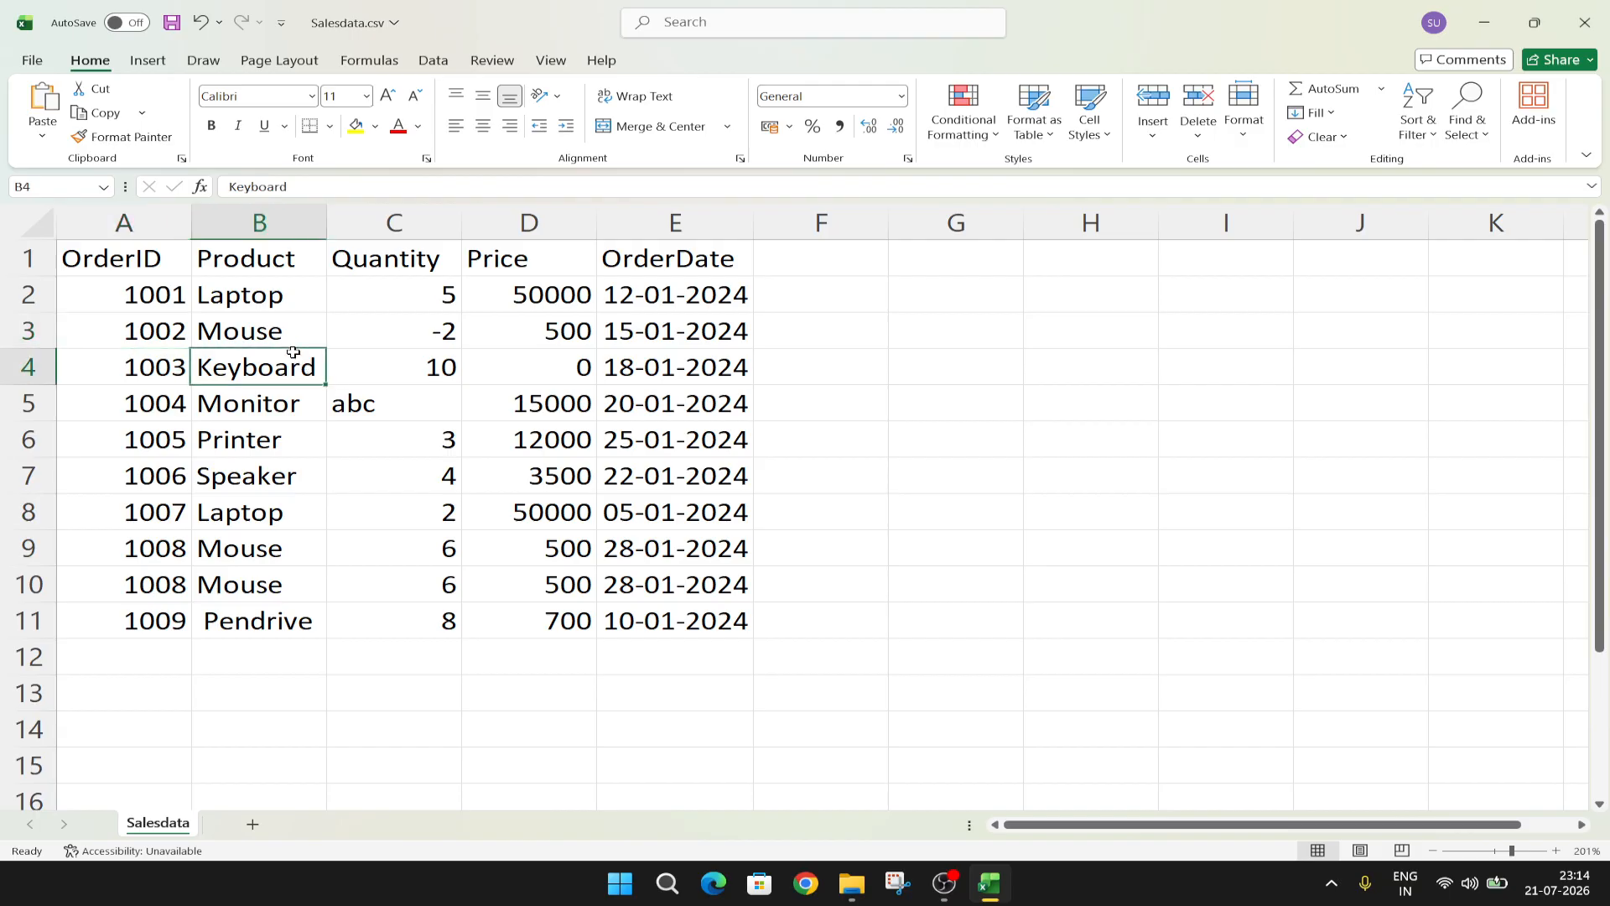
click(429, 340)
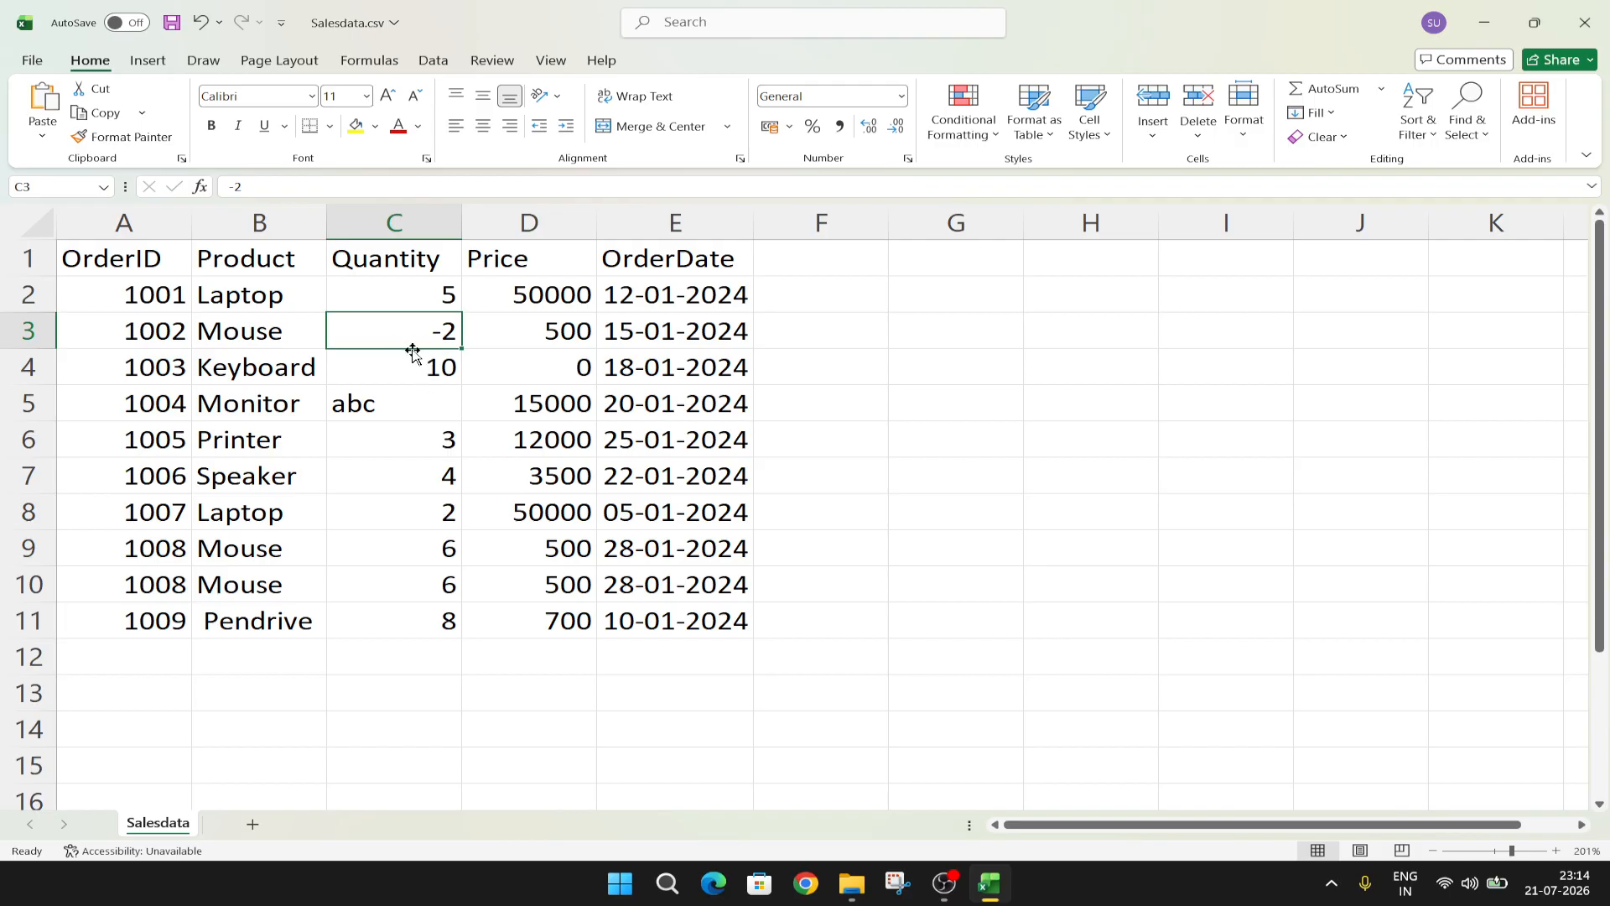
click(545, 340)
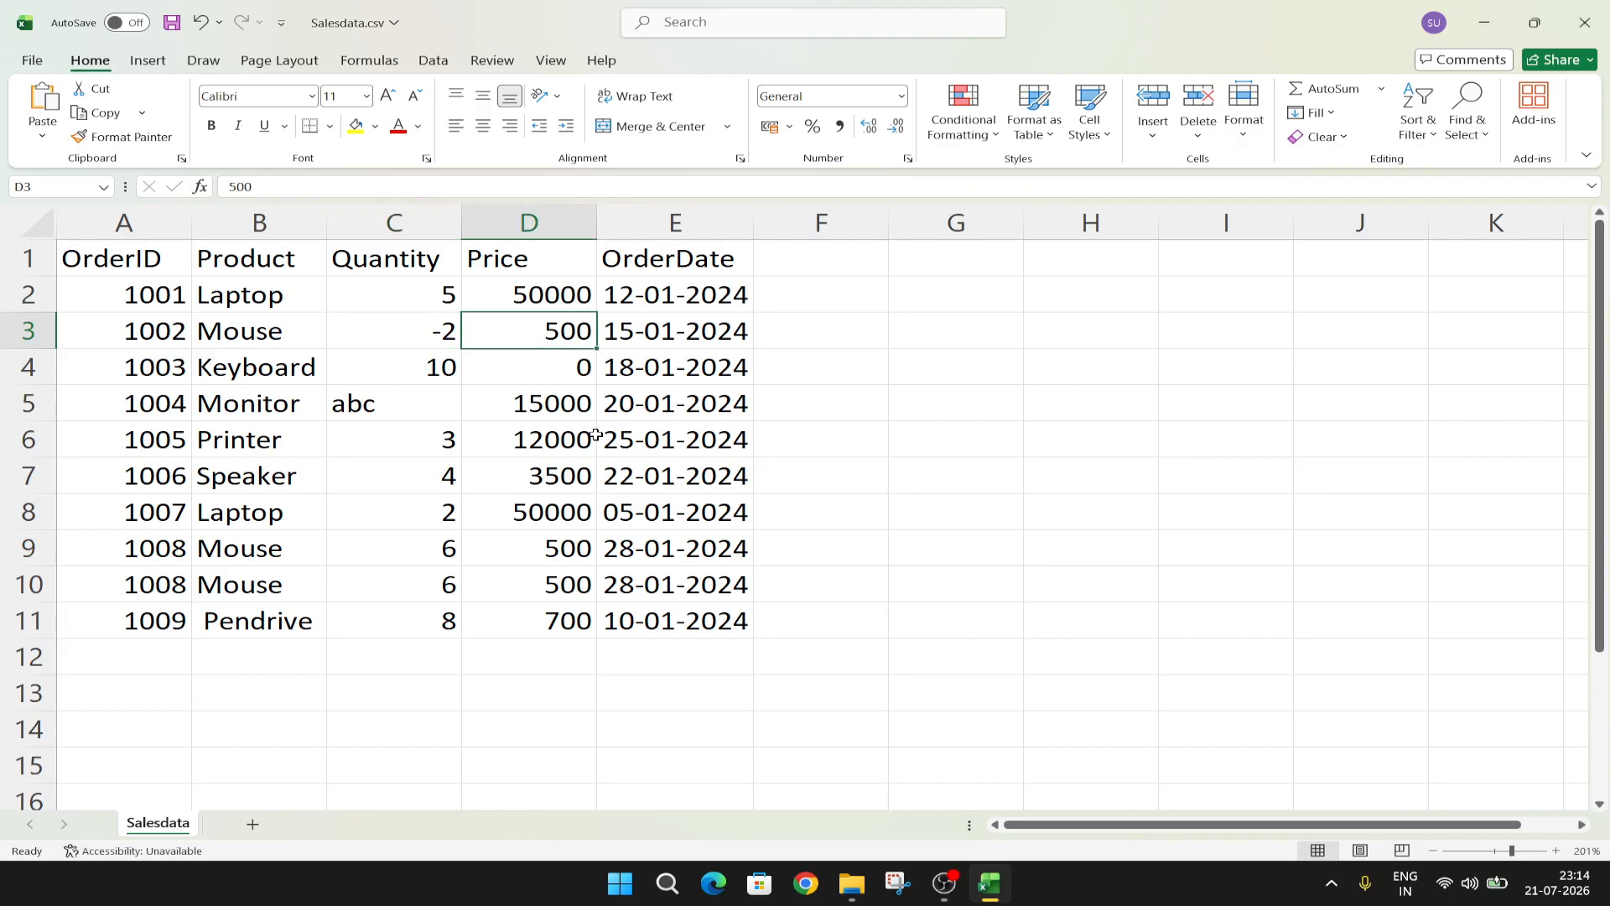
click(641, 338)
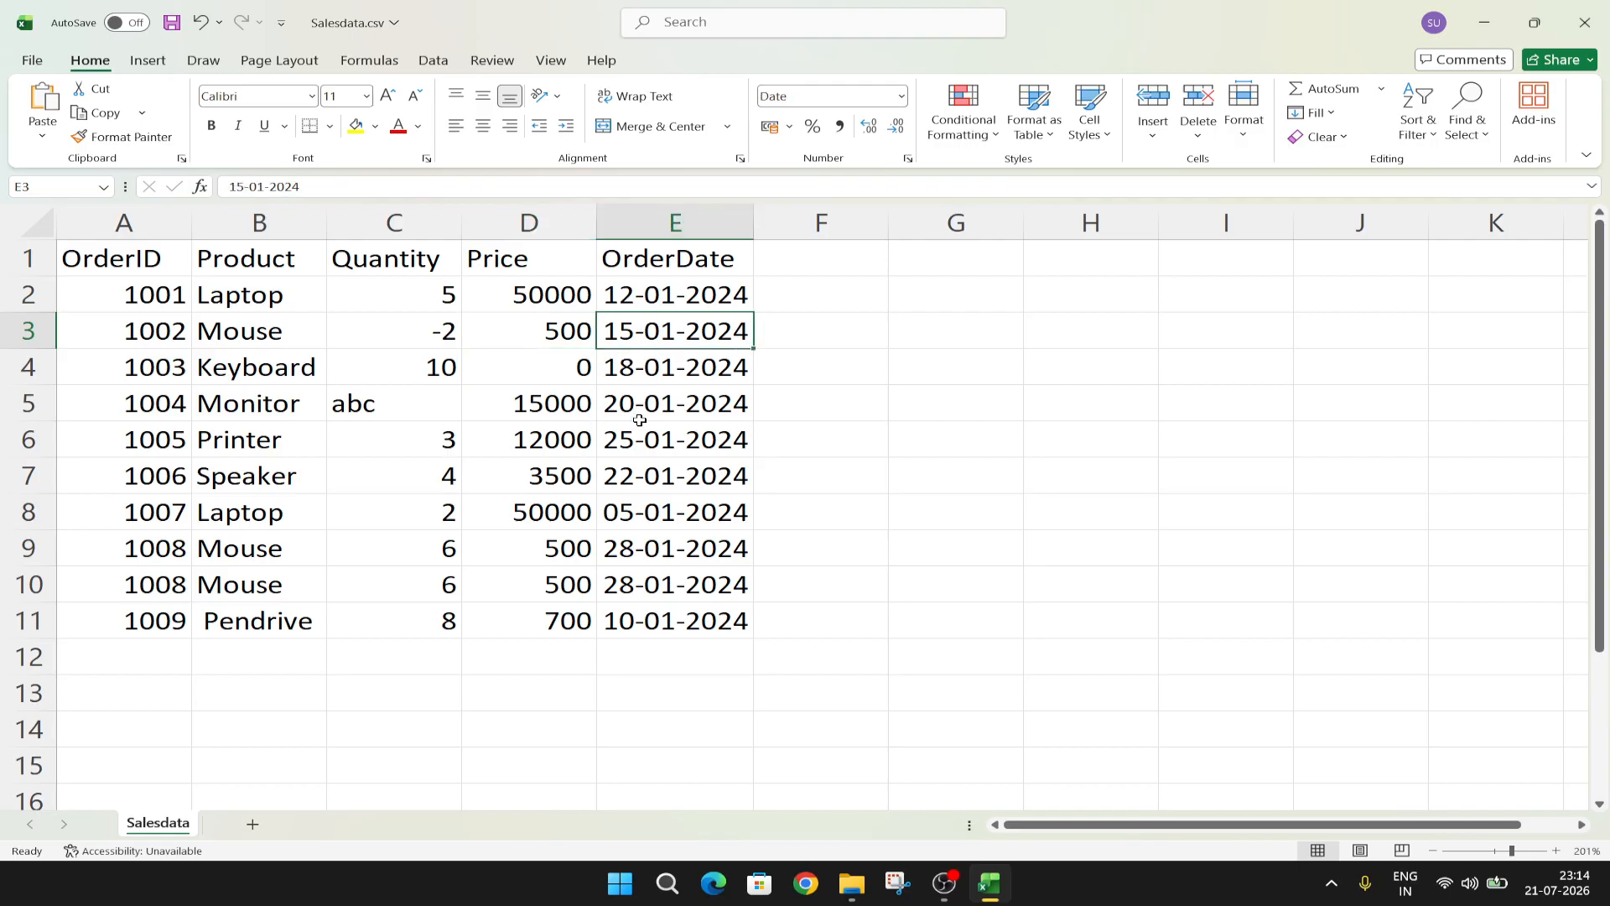
click(153, 374)
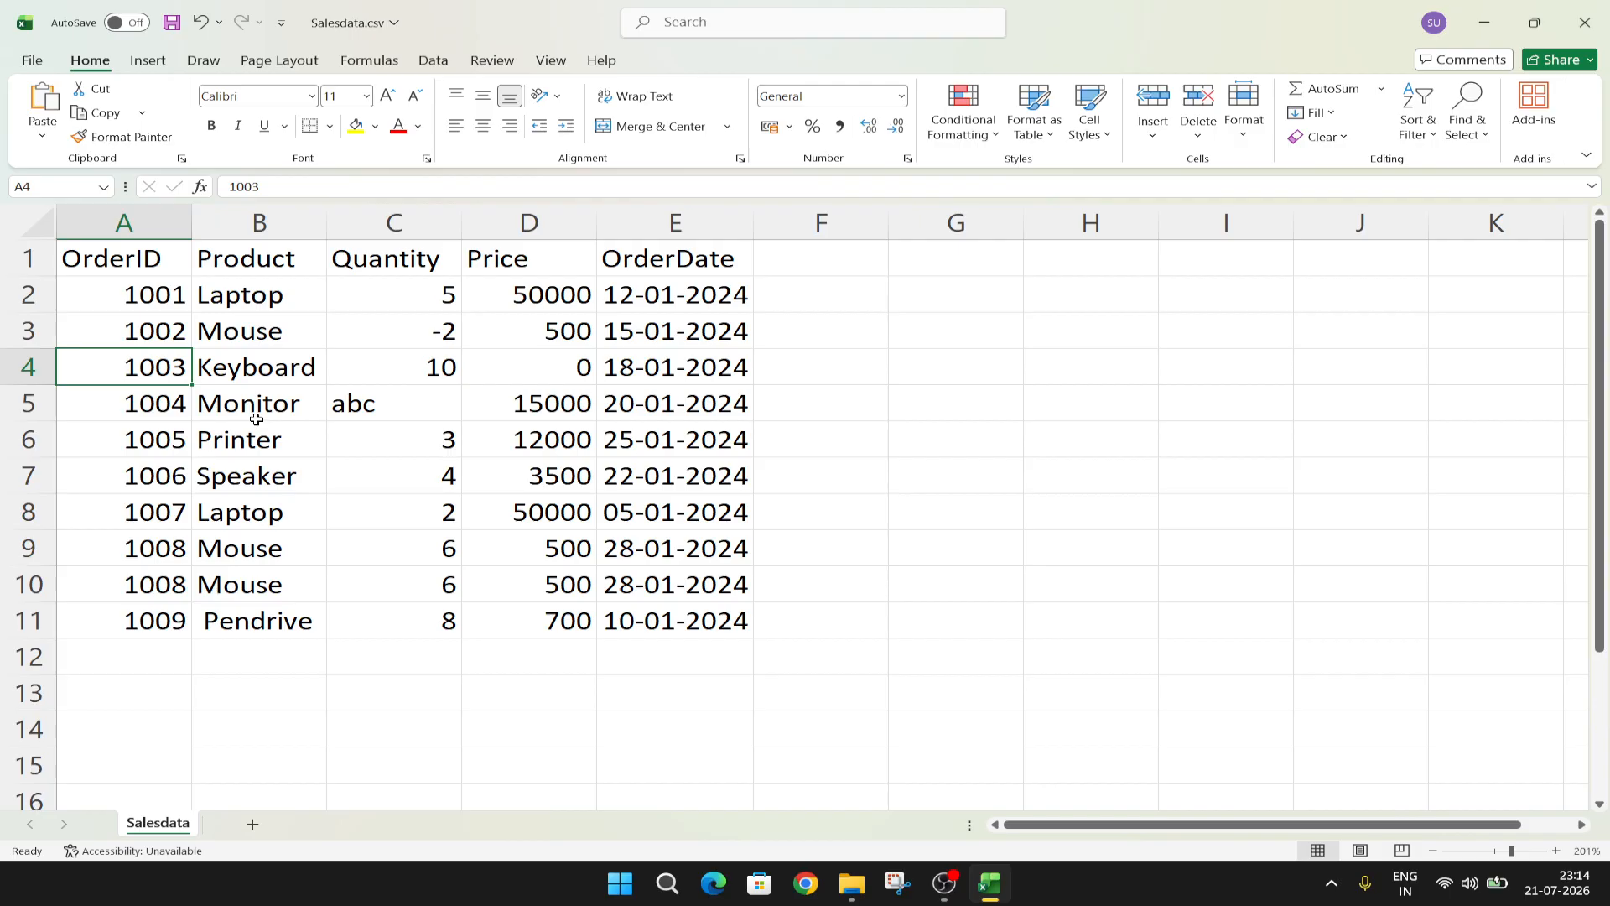
click(291, 374)
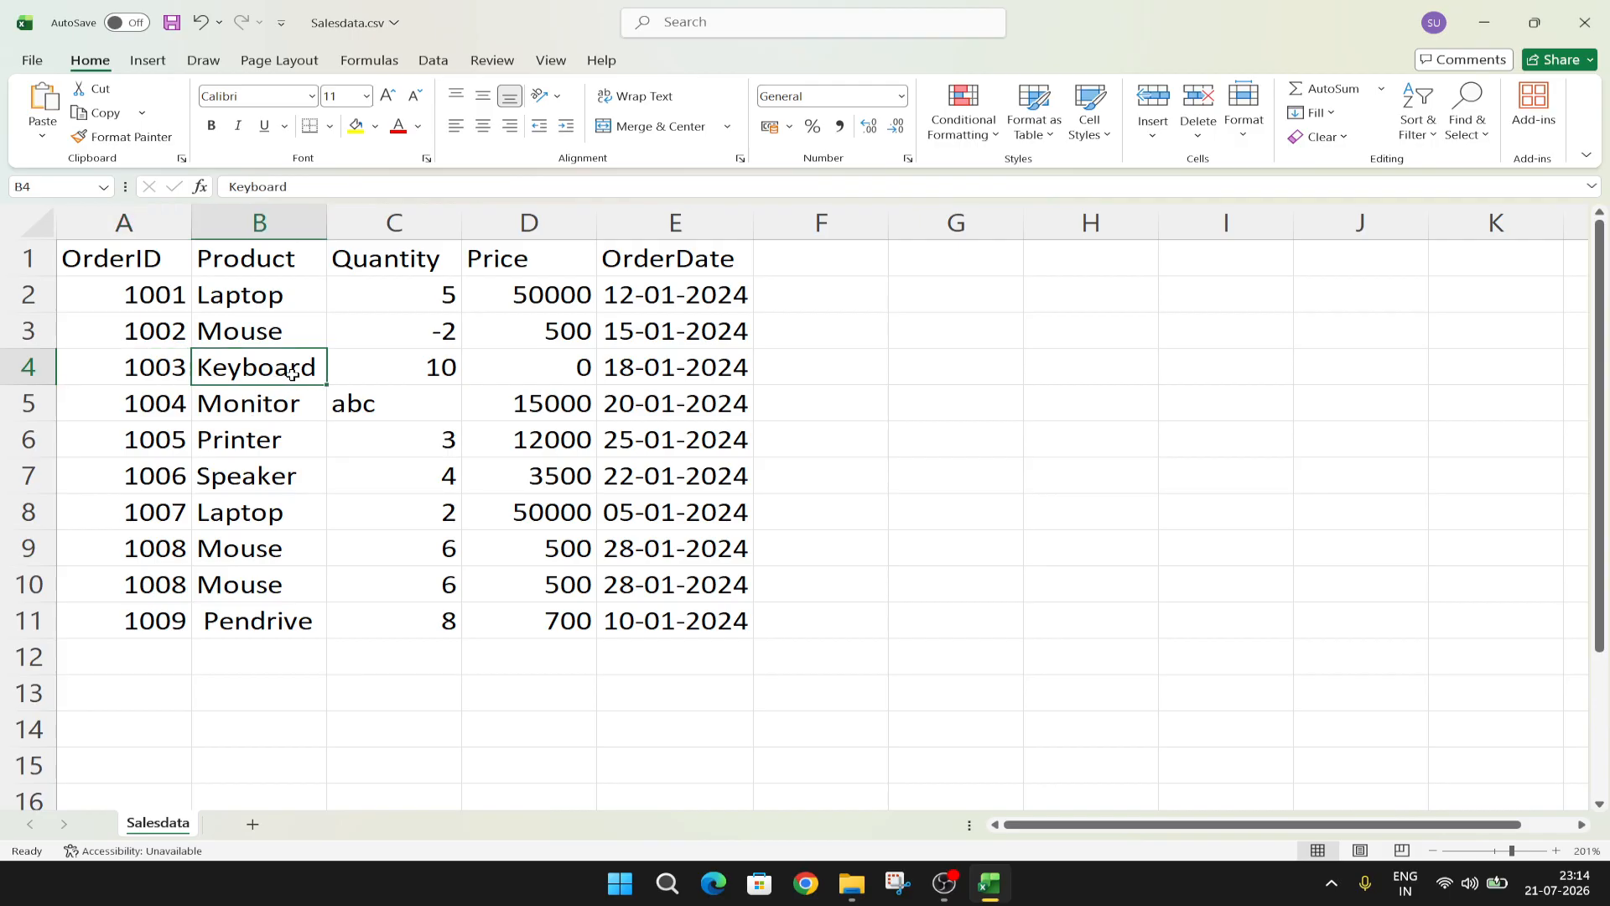
click(411, 368)
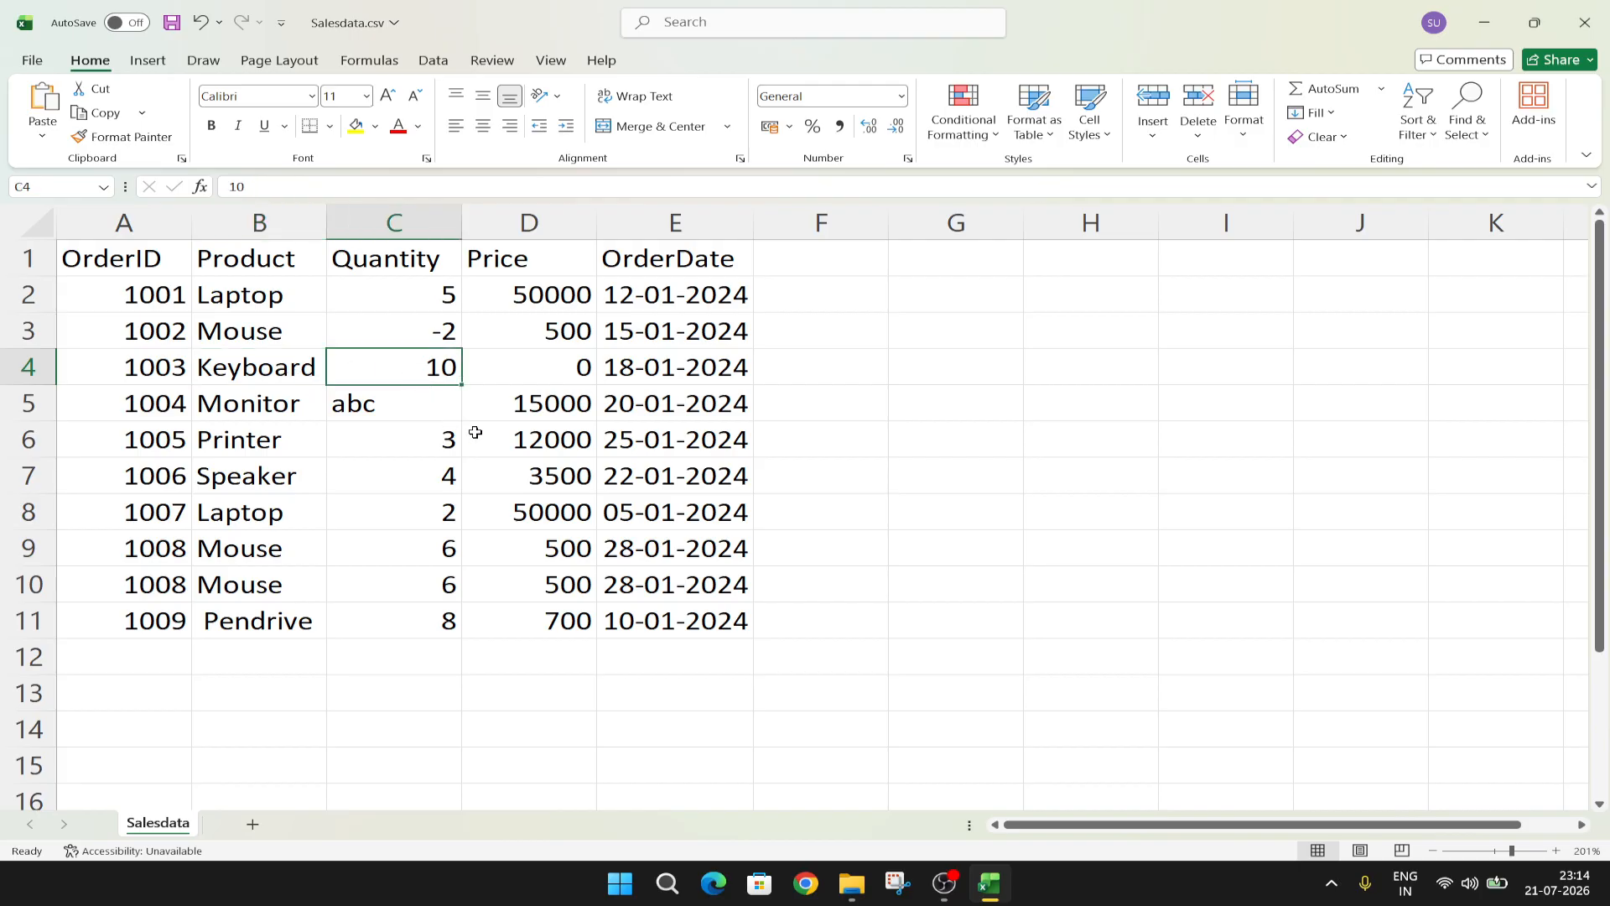
click(515, 378)
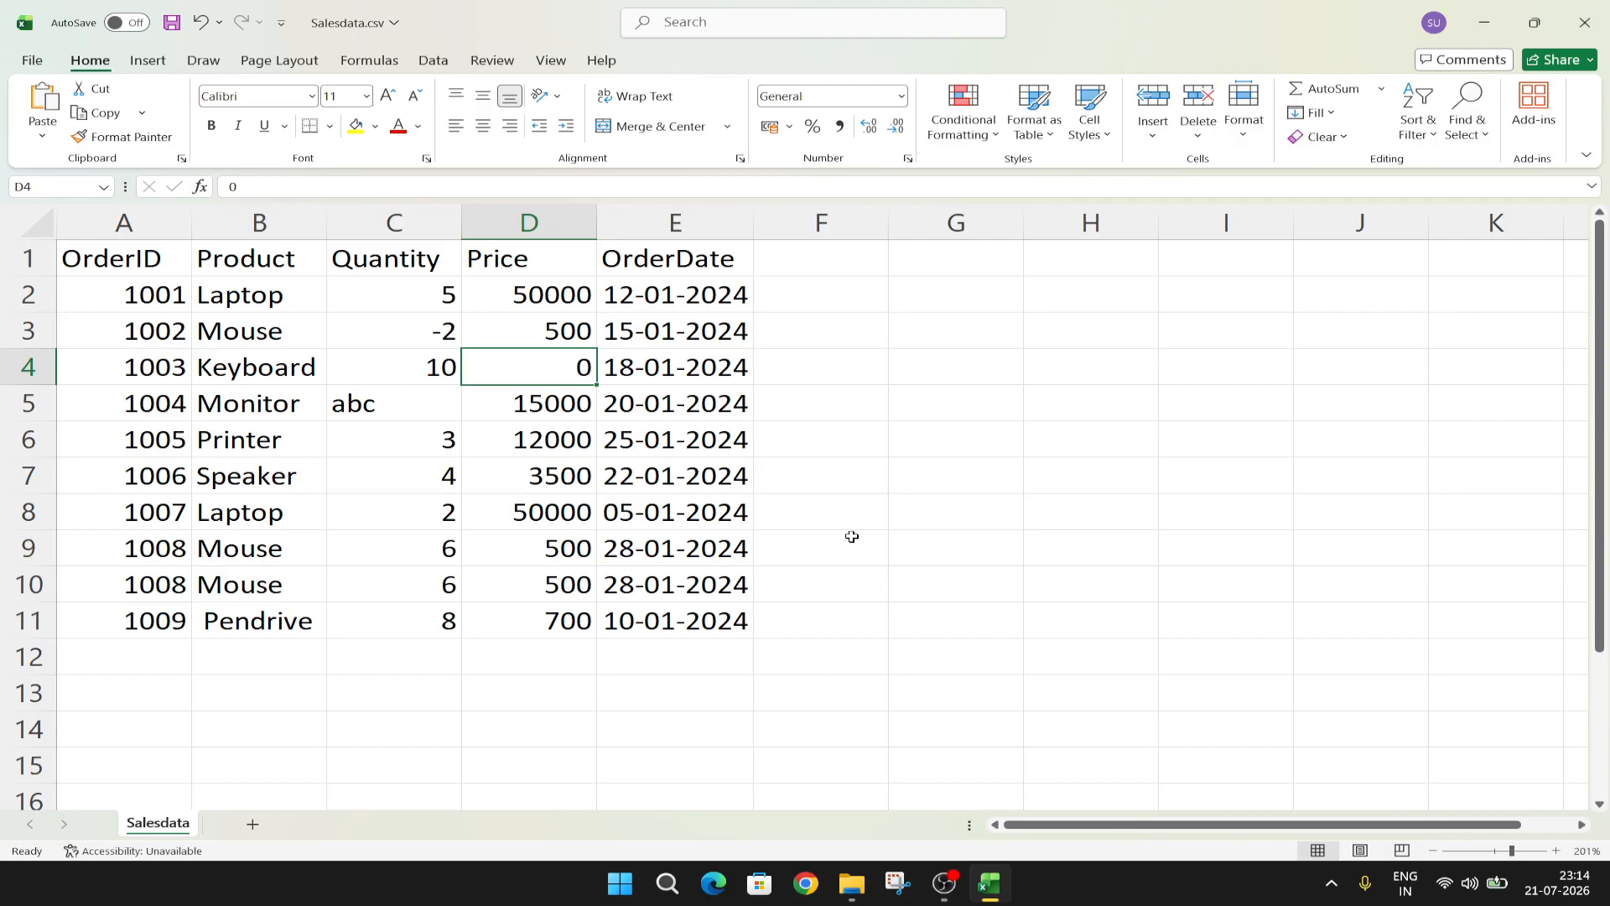
click(162, 403)
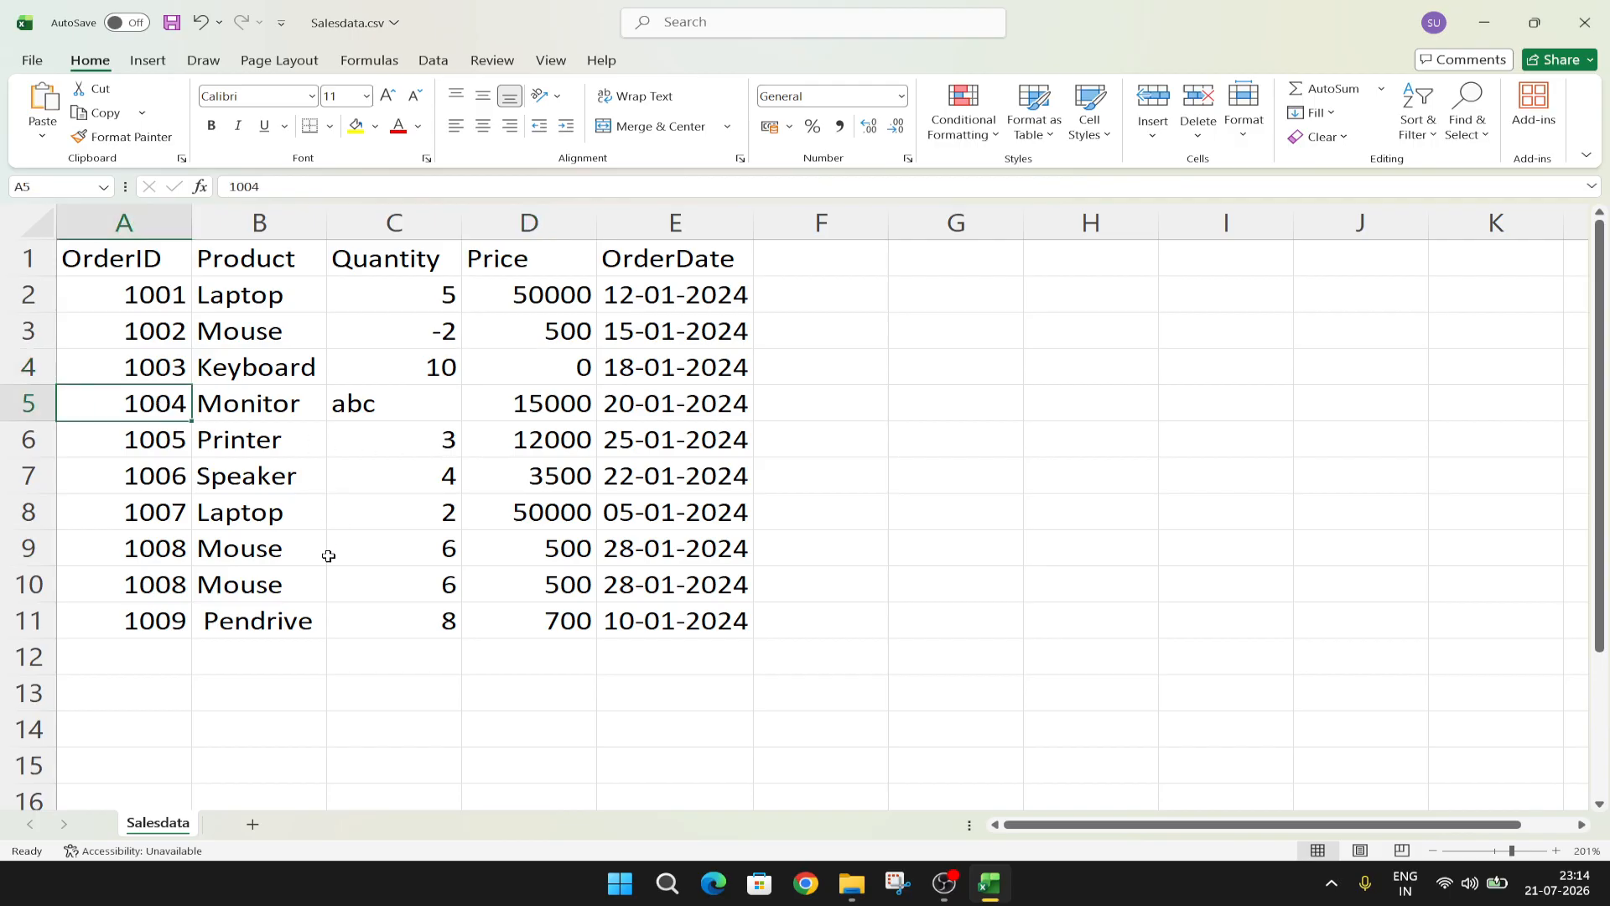
click(301, 416)
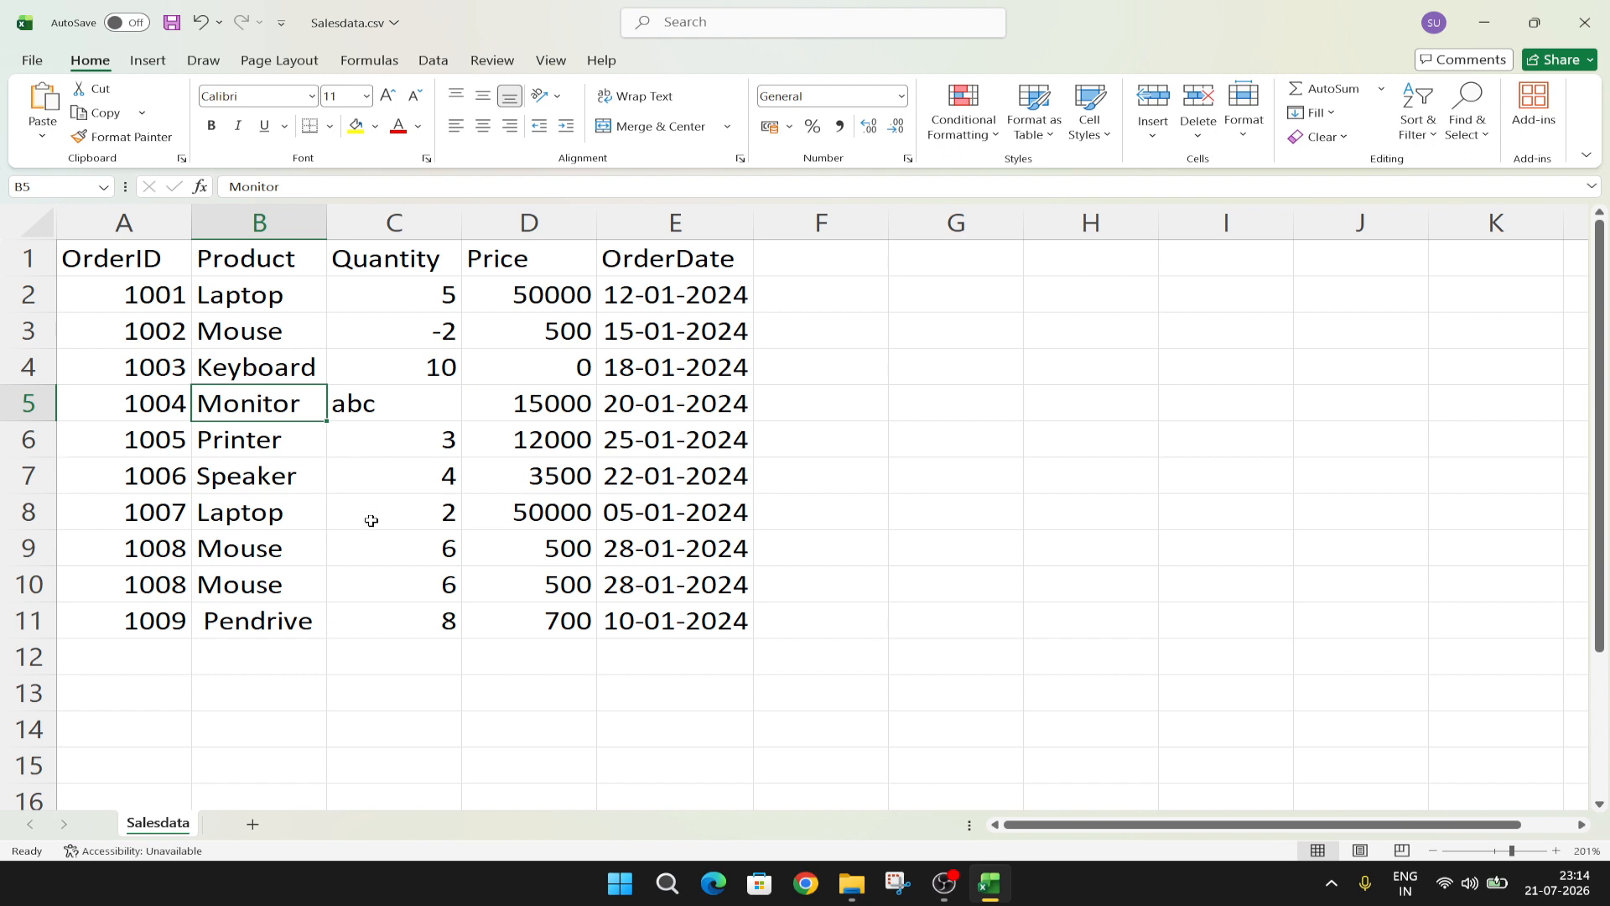
click(404, 416)
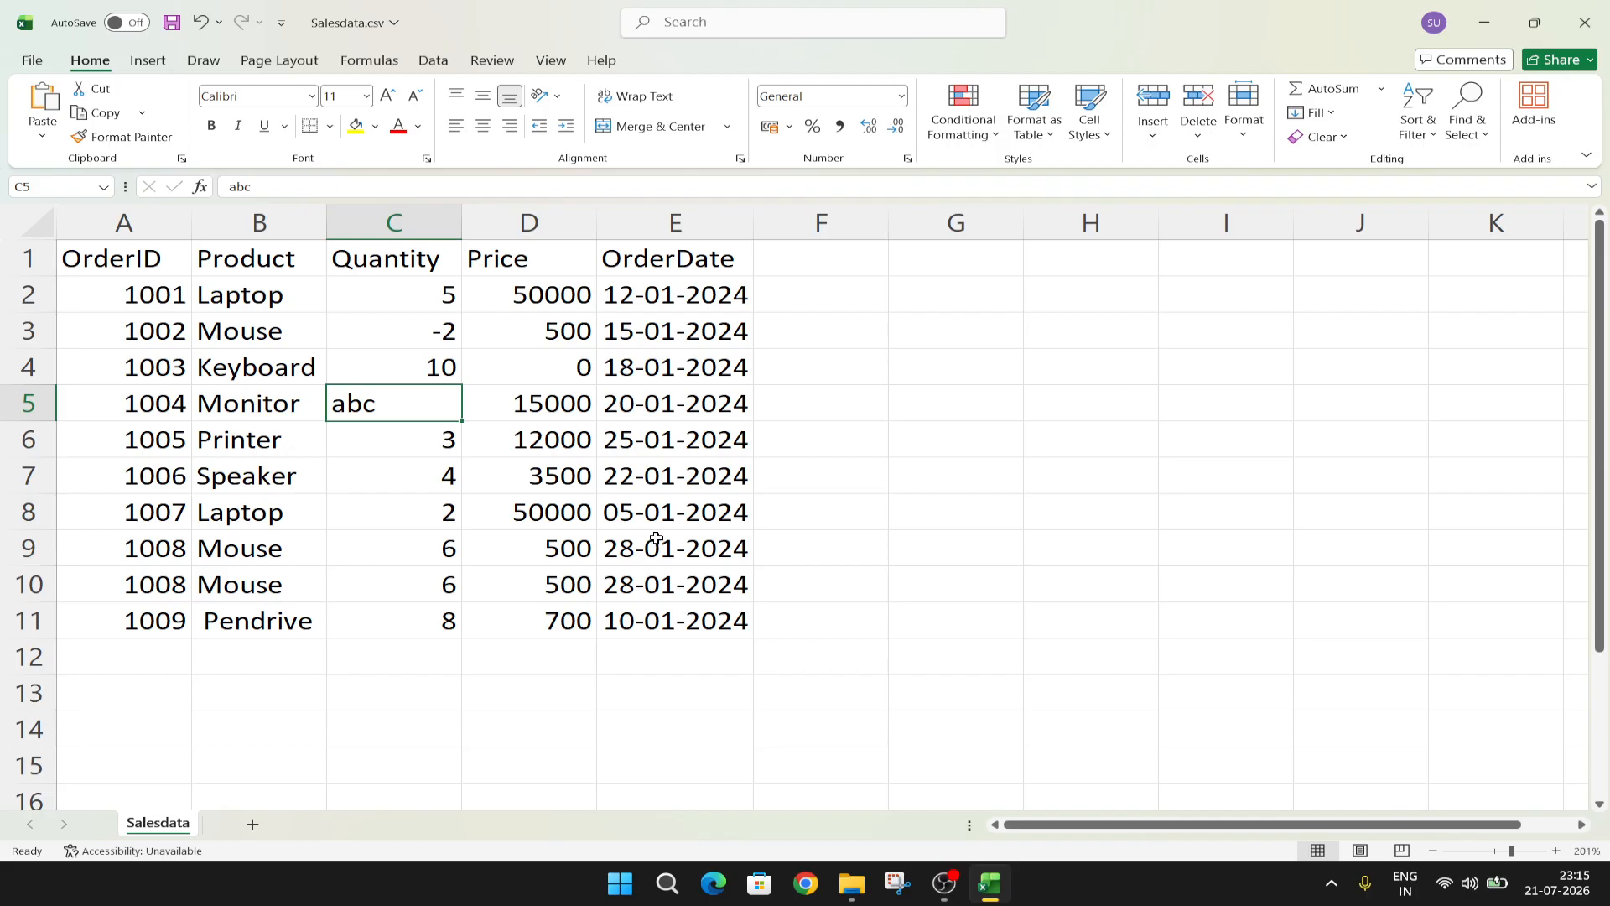
click(533, 403)
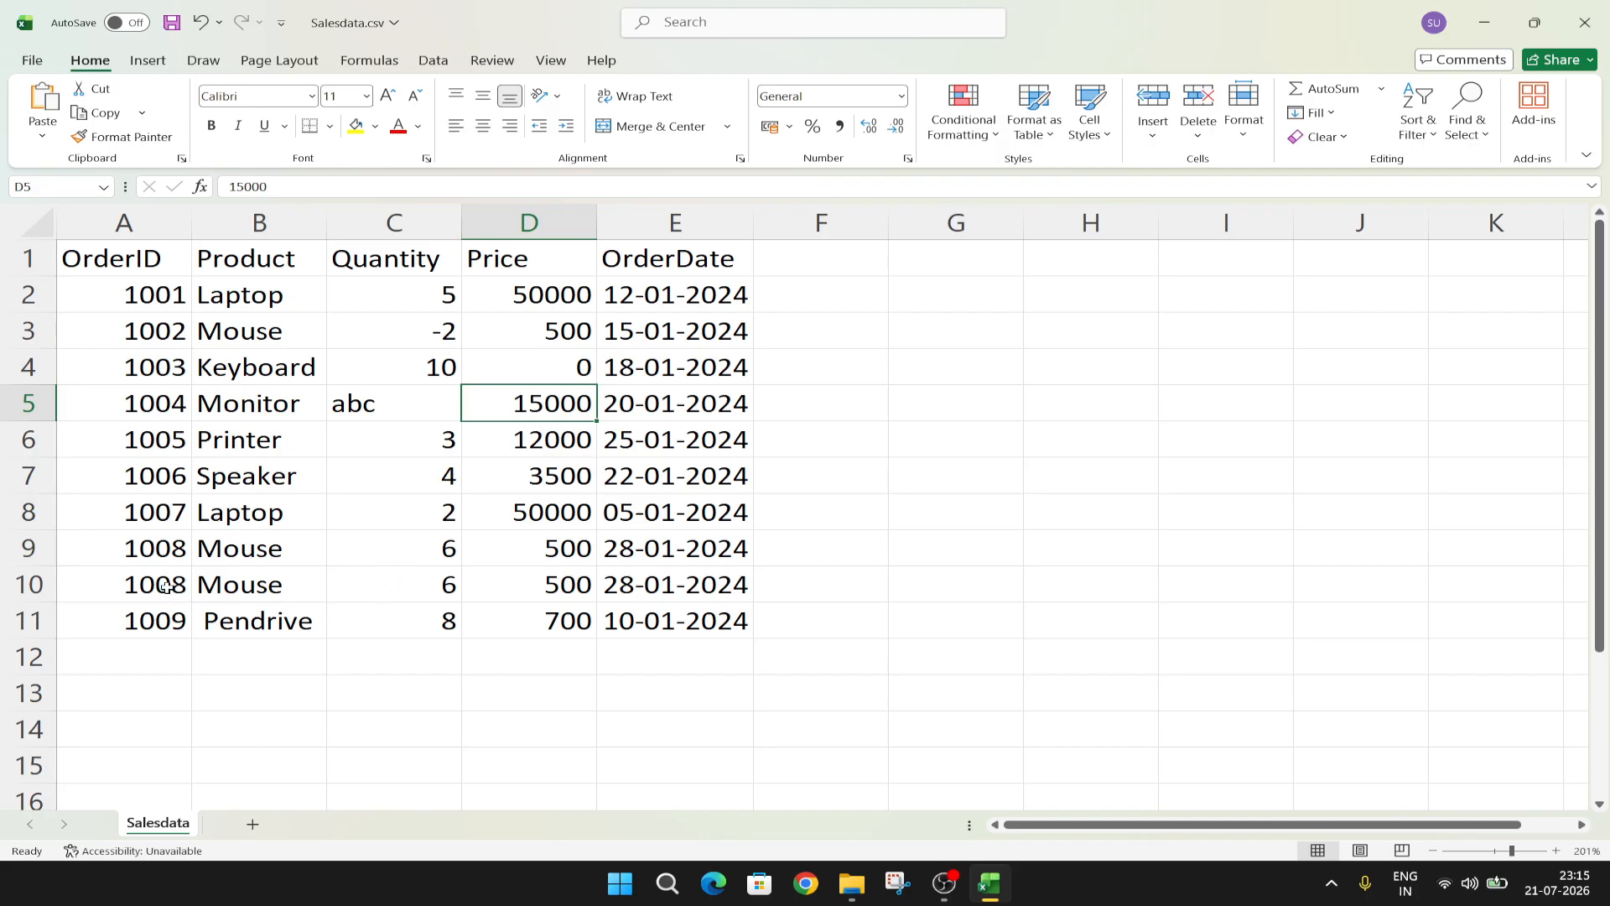
Compare the Mouse orders in rows 9 and 10 for duplication and check the Pendrive product name for extra spaces
drag(170, 554, 679, 587)
click(204, 550)
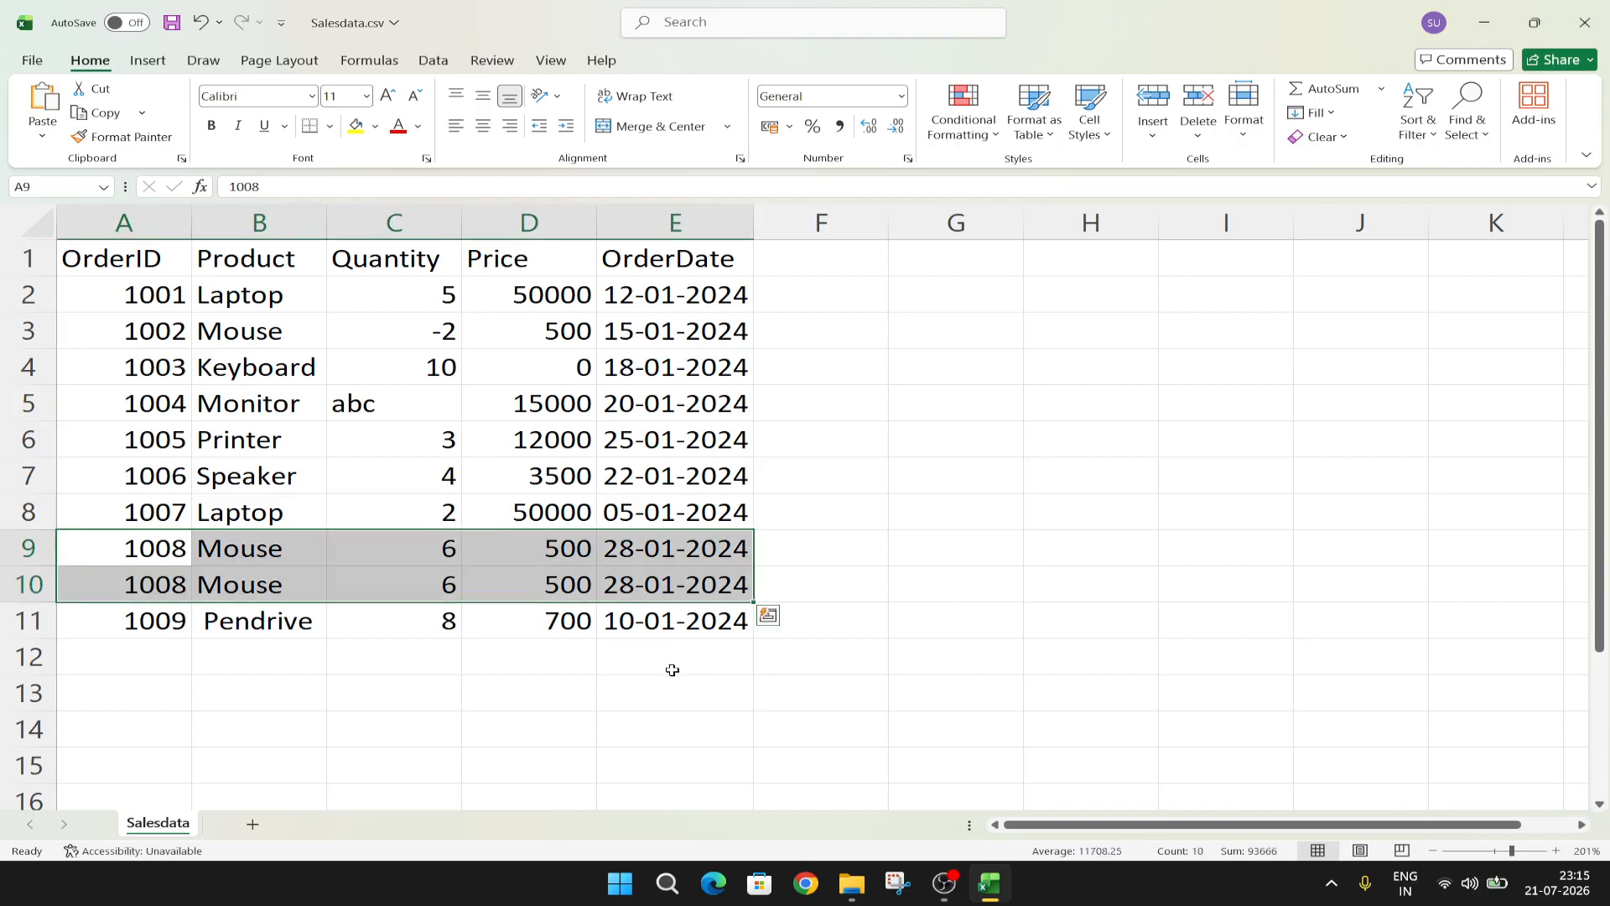
click(514, 688)
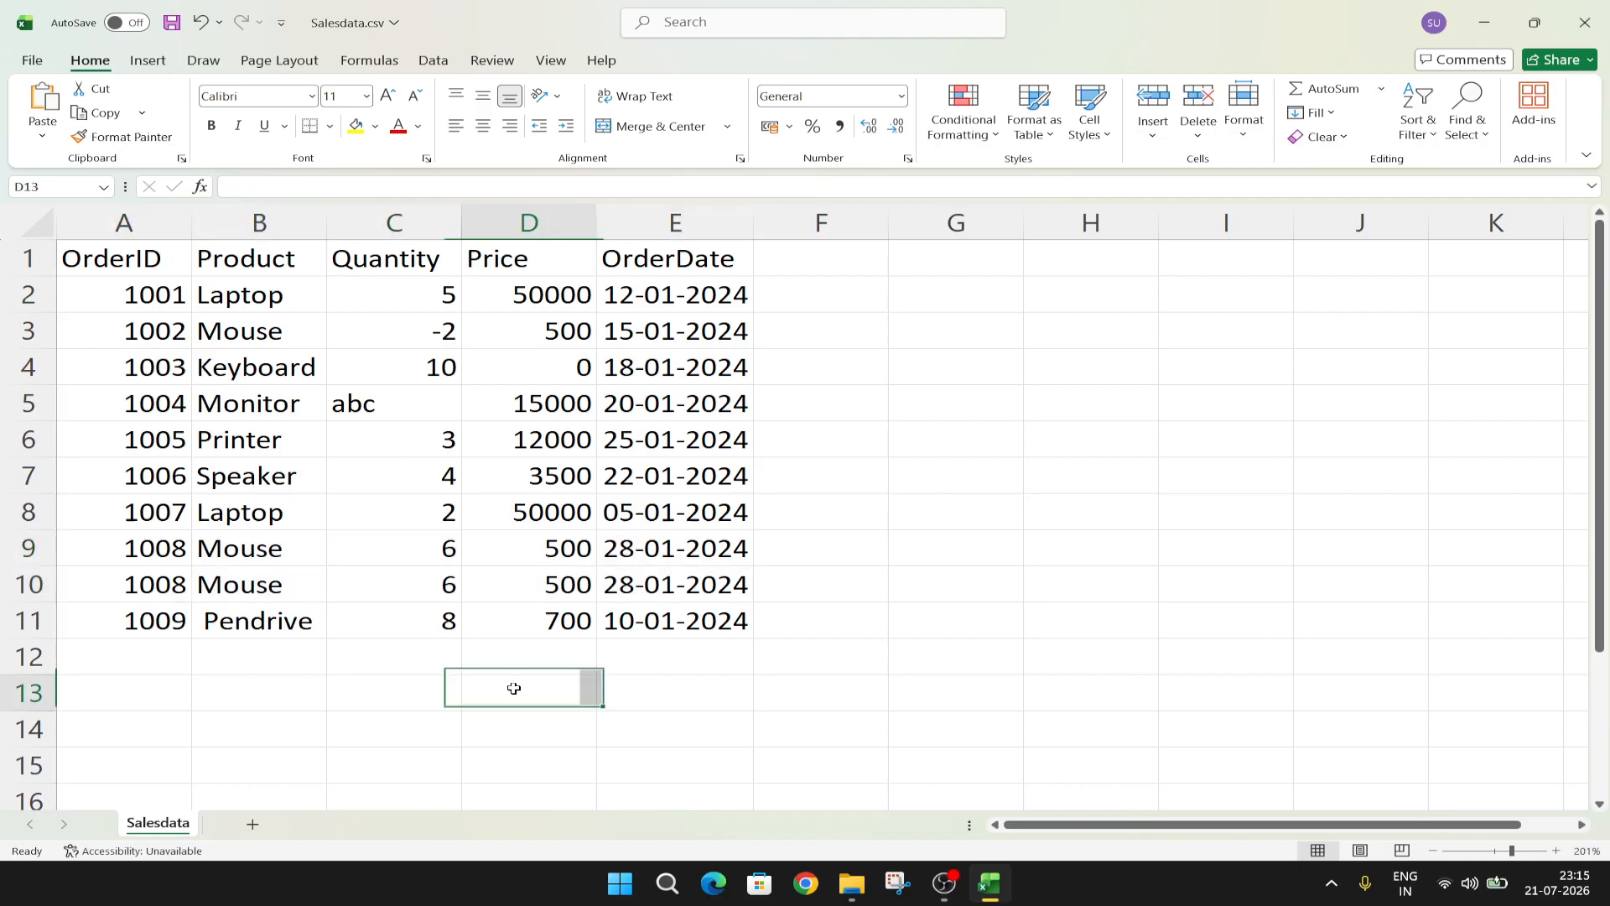
click(282, 630)
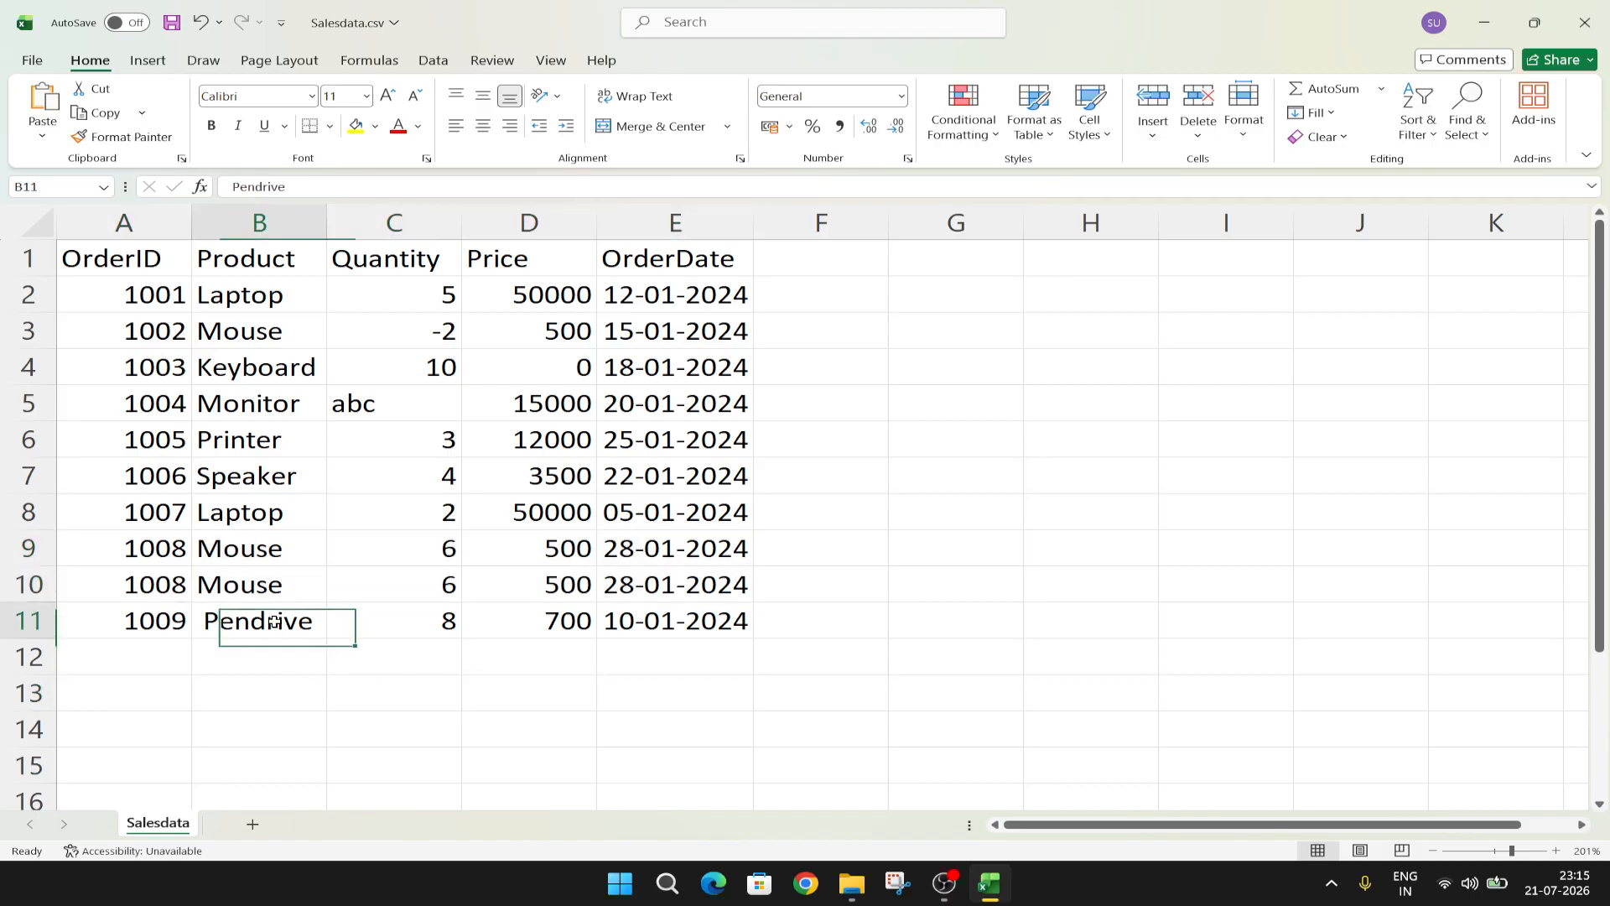
click(451, 705)
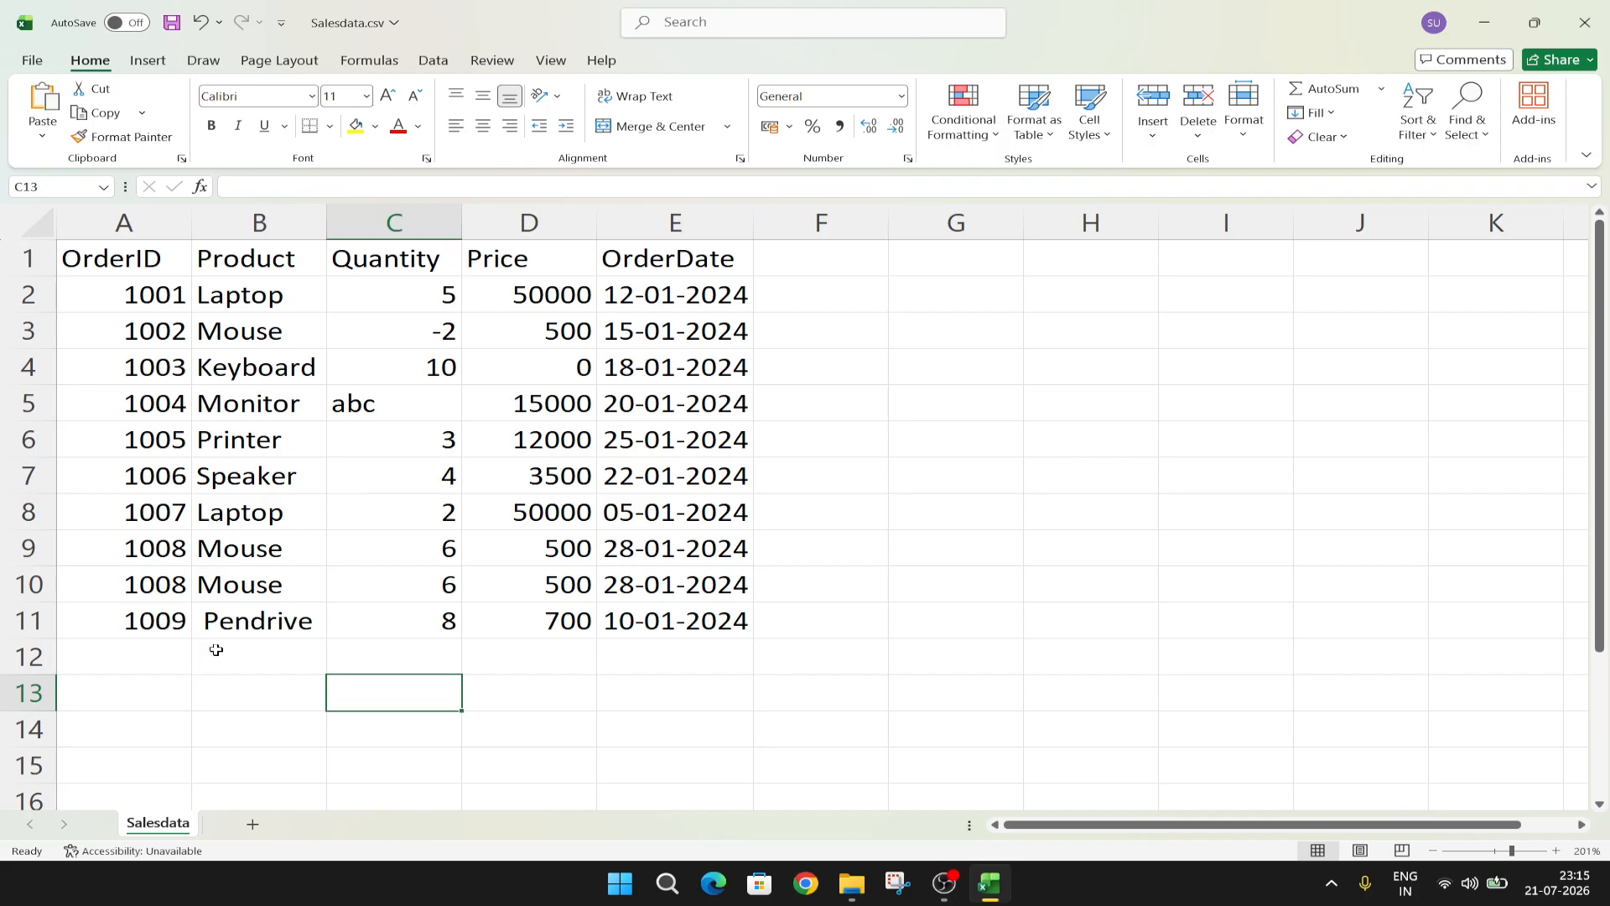
click(417, 523)
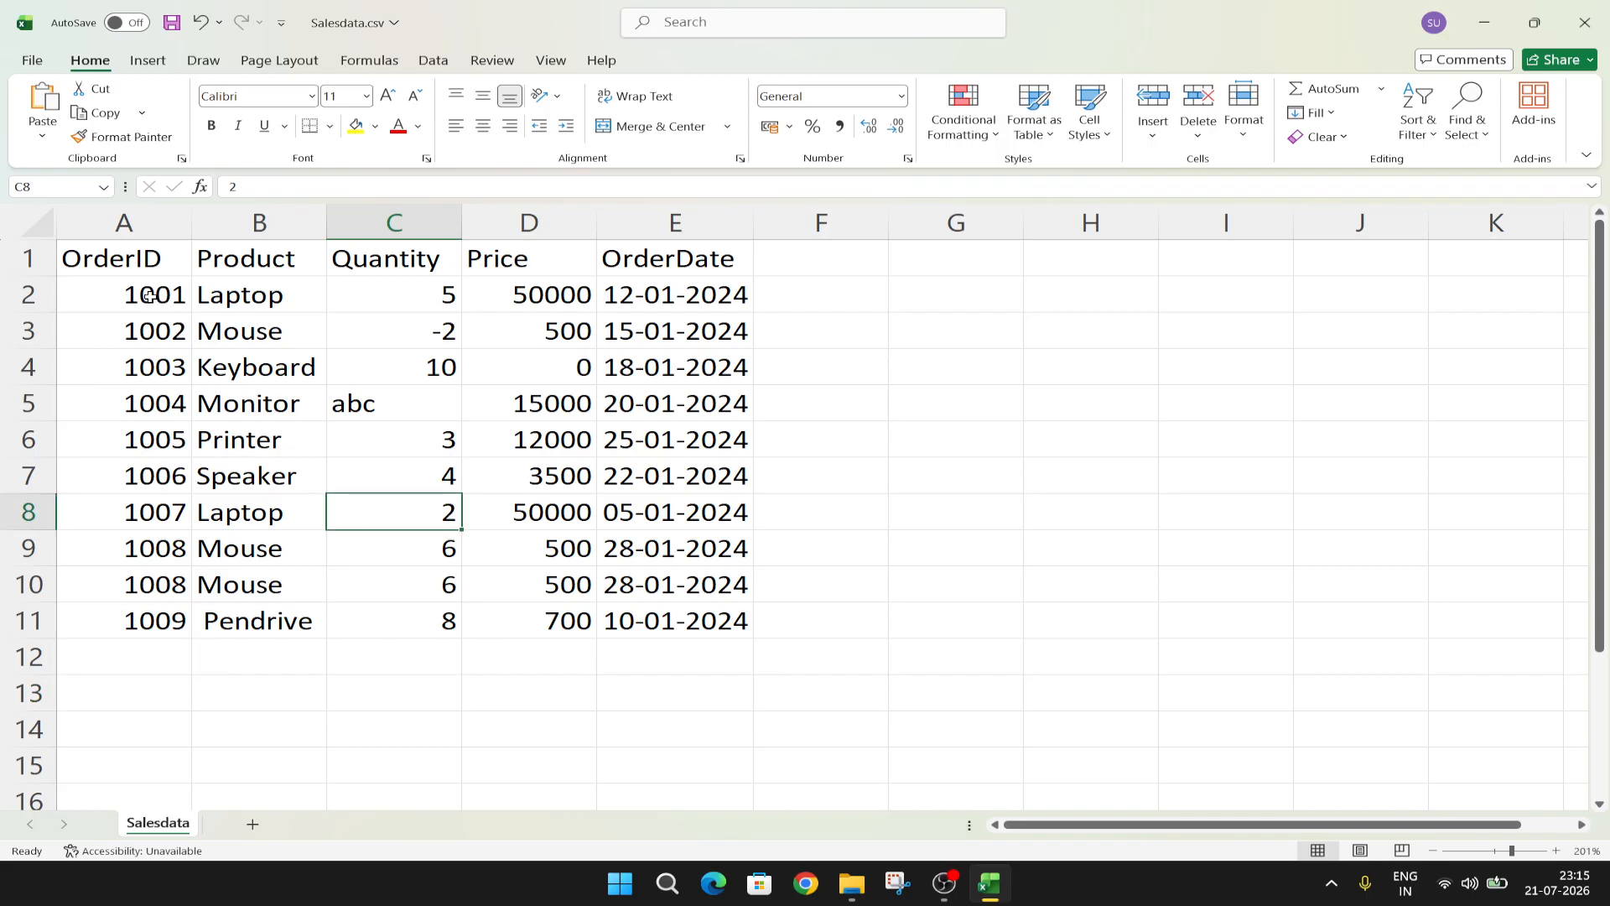
click(142, 267)
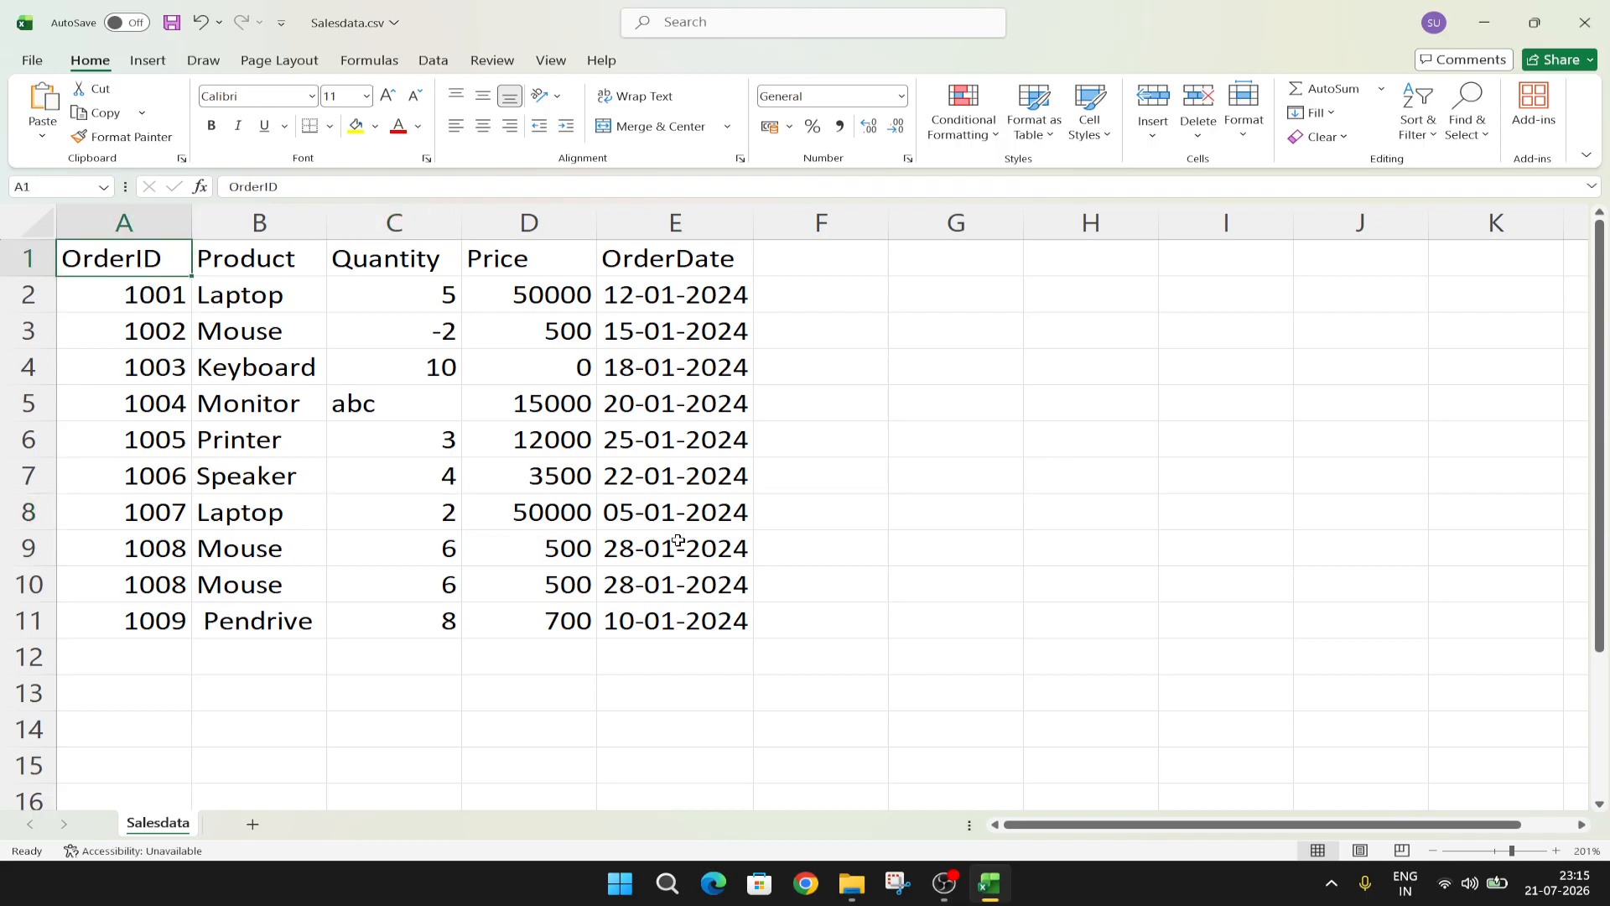
Close the Salesdata.csv workbook without saving changes
click(976, 644)
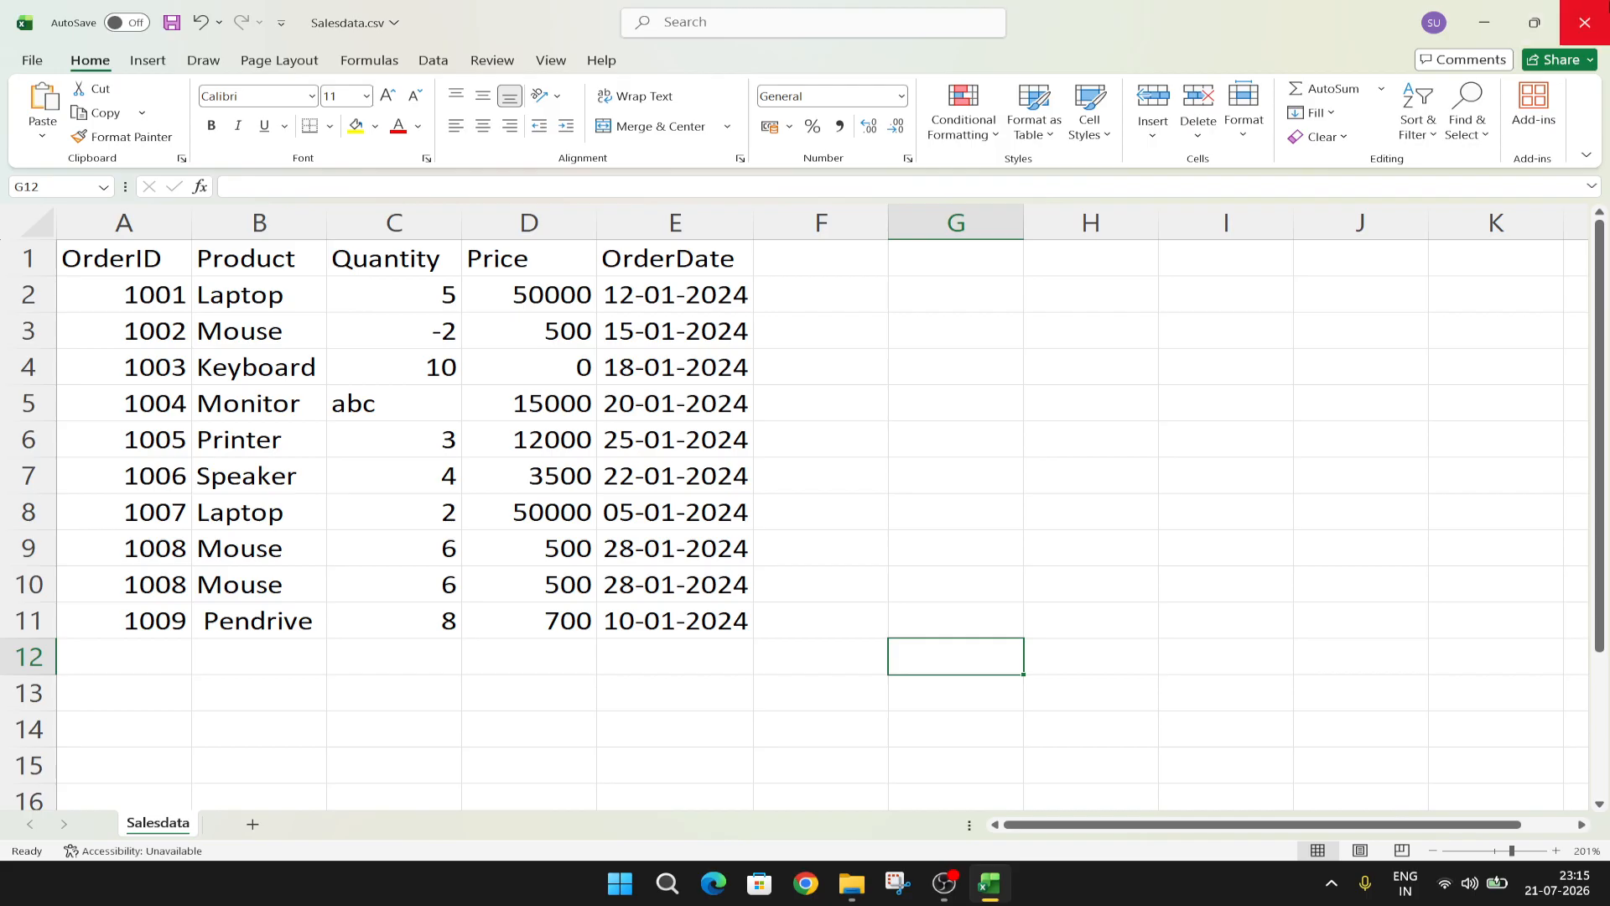
click(1585, 22)
click(883, 576)
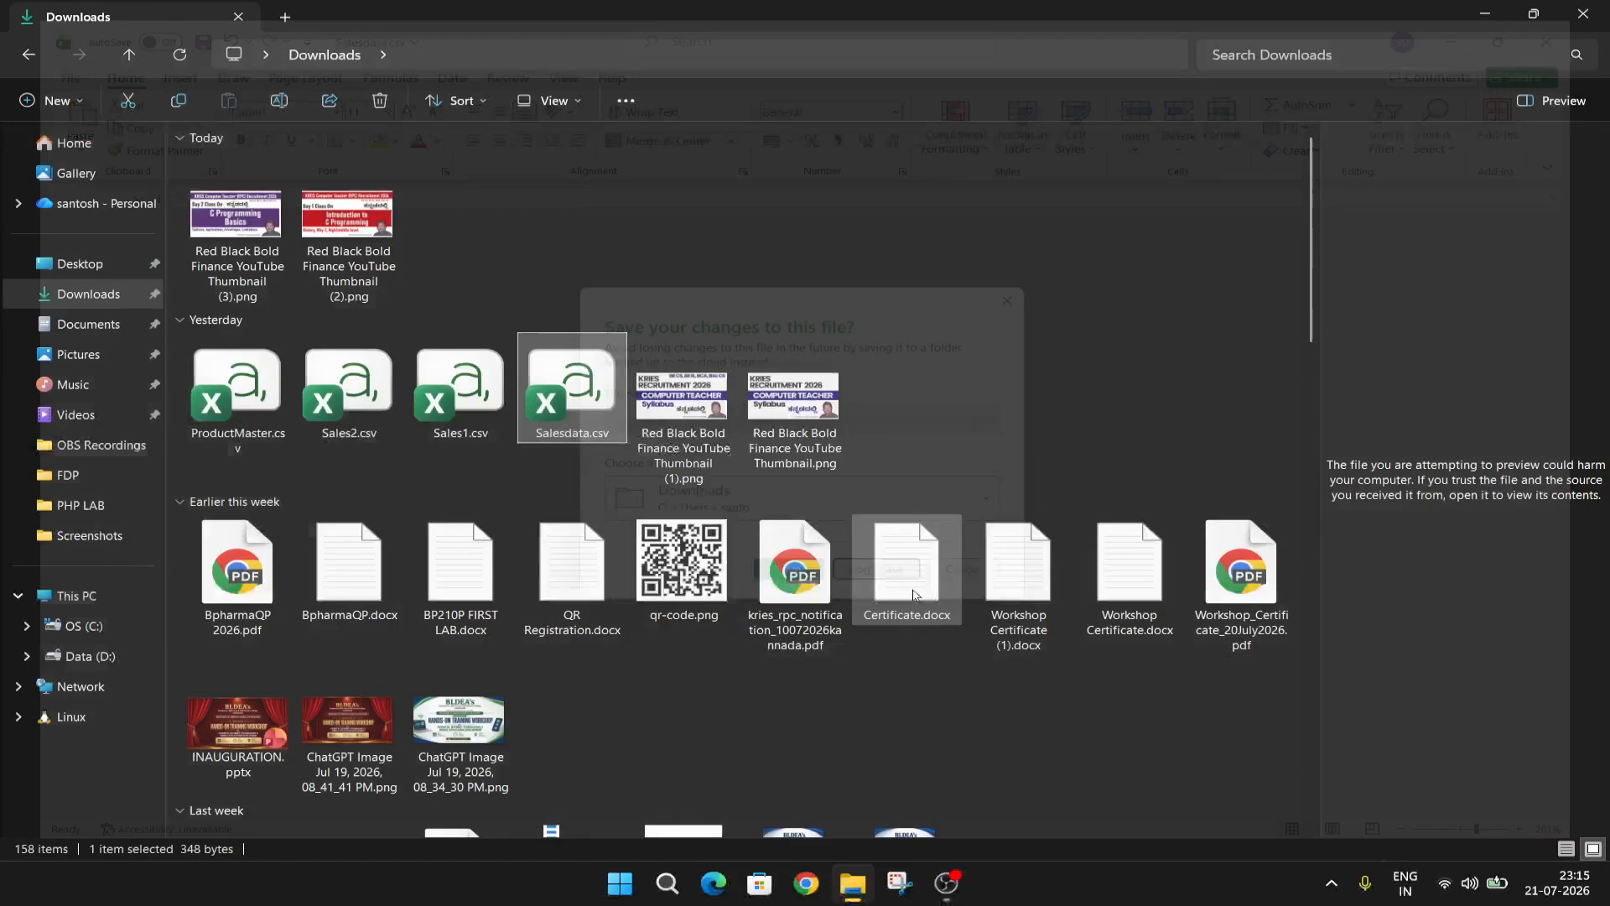
Launch Power BI Desktop and start a blank report
click(688, 884)
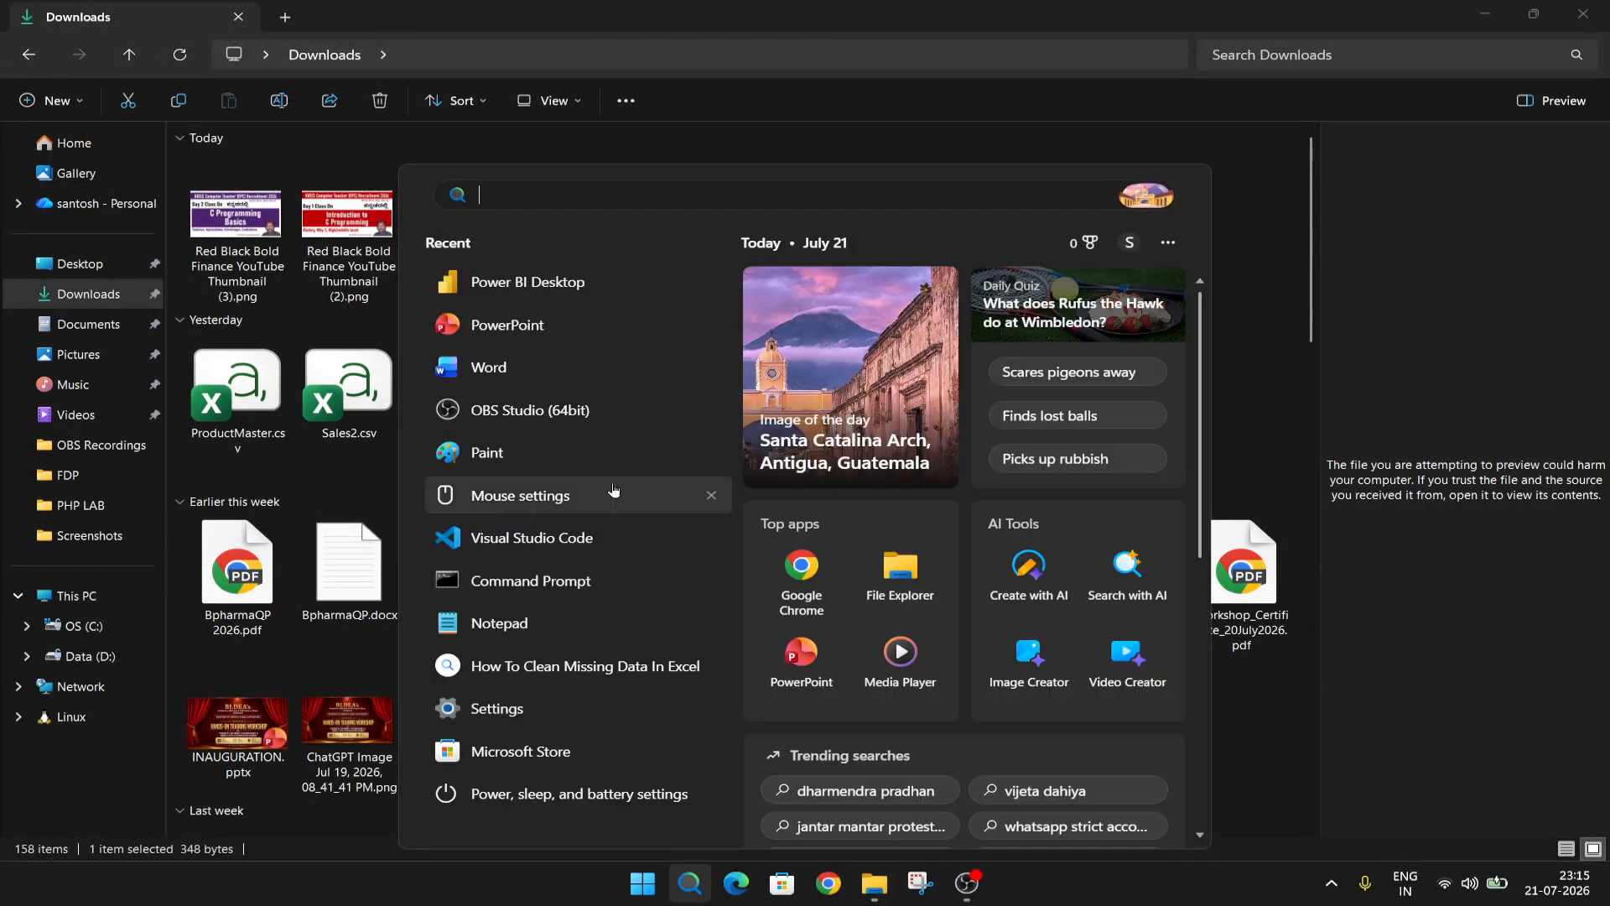
click(592, 296)
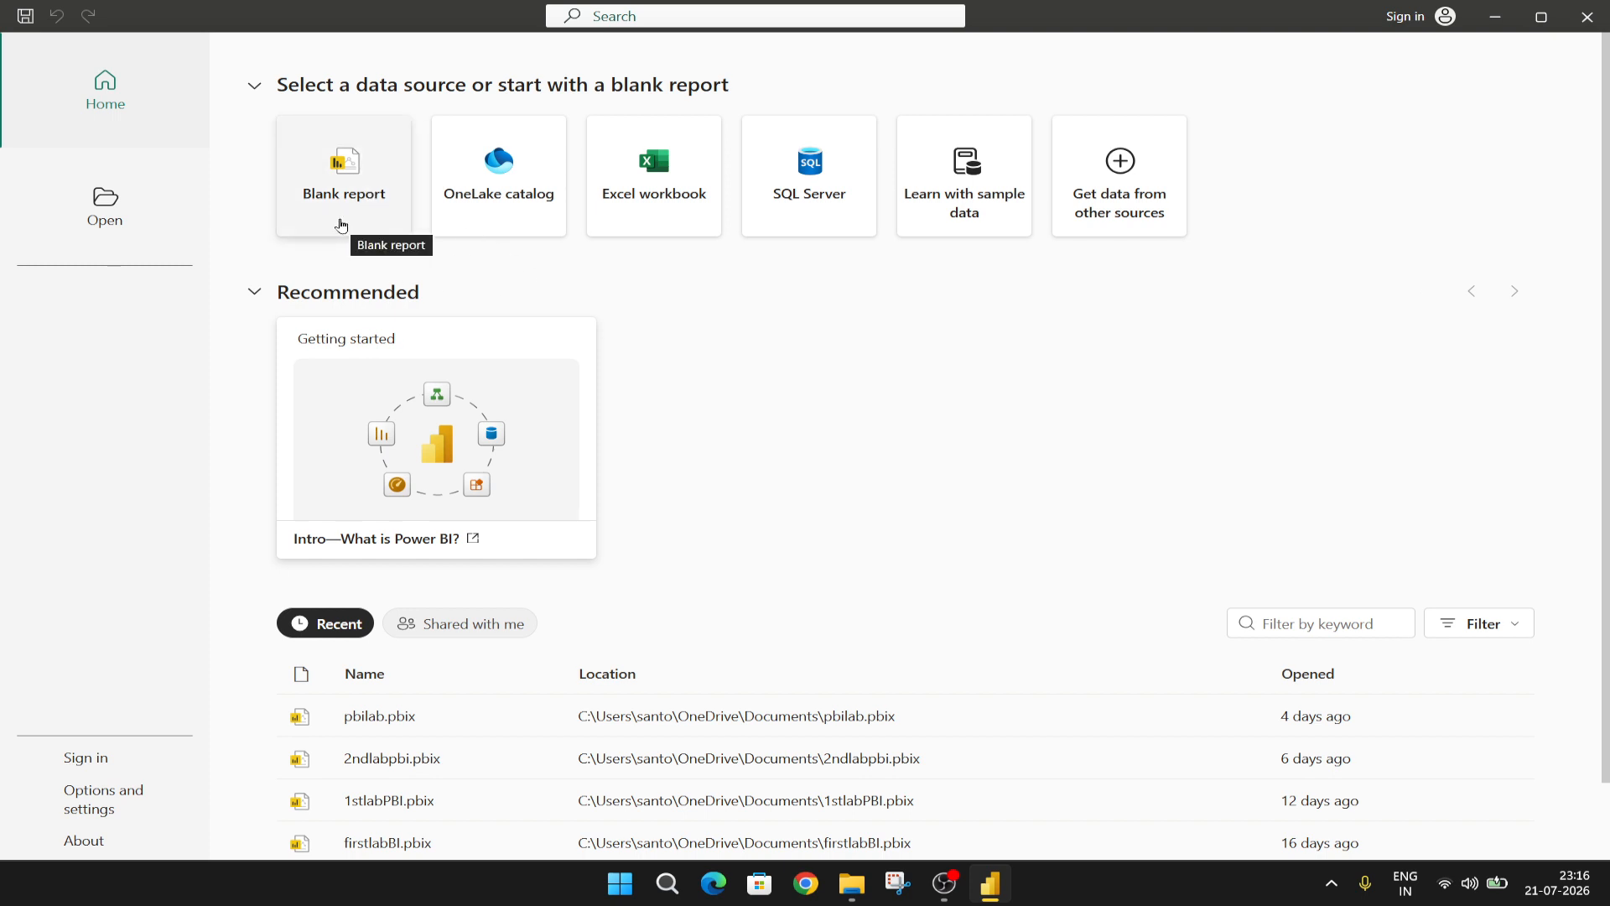
click(340, 225)
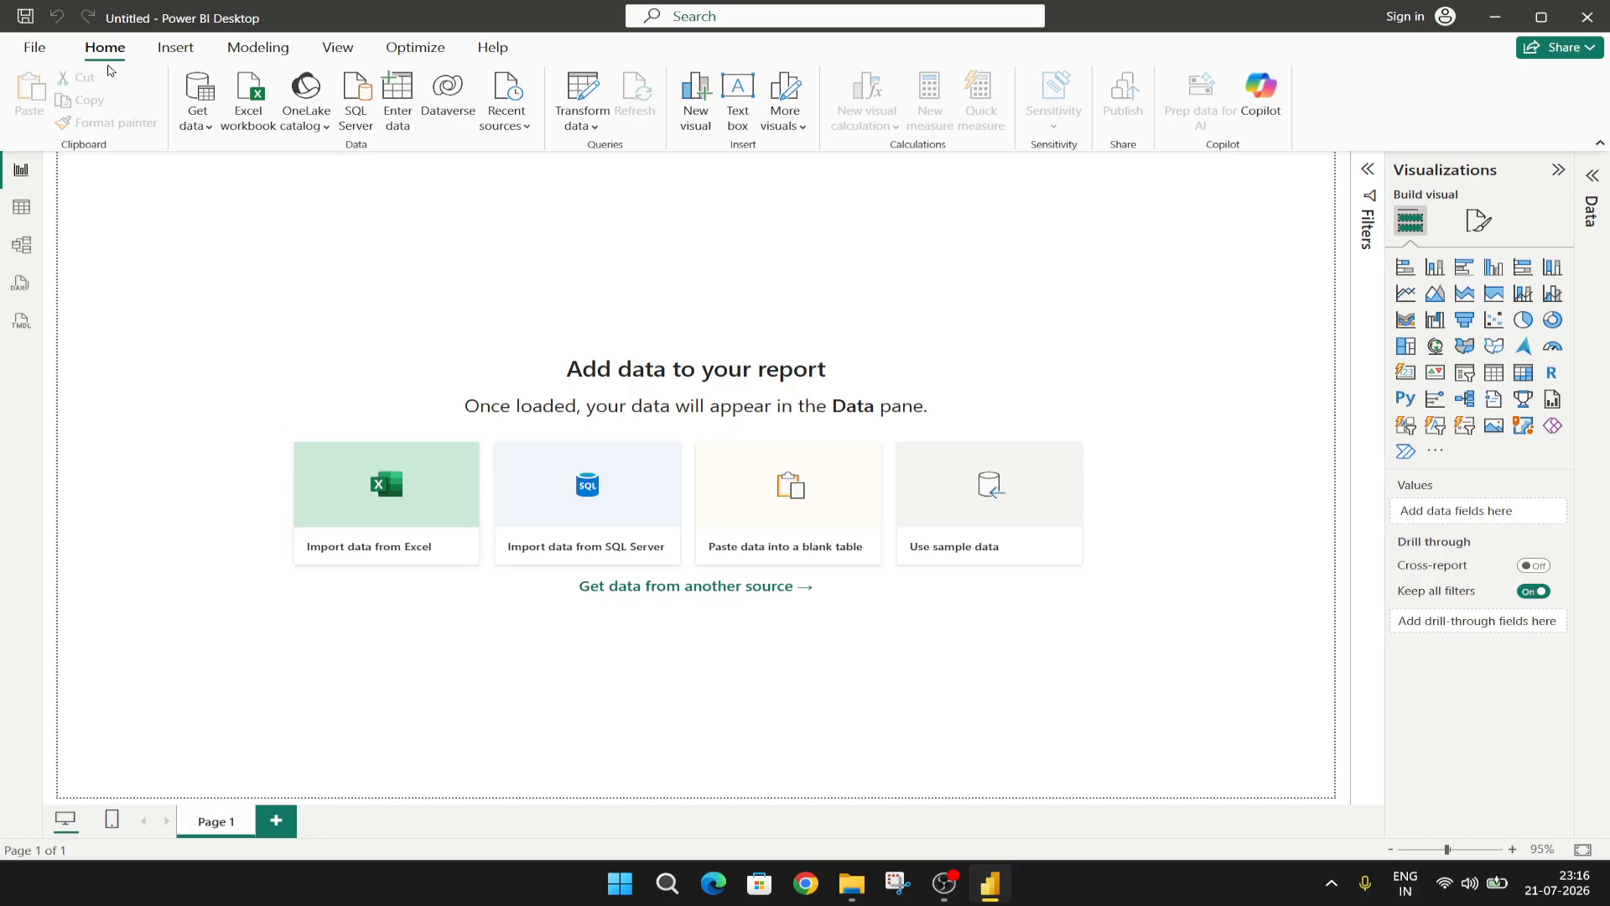
Import the Salesdata.csv file from the Downloads folder as a Text/CSV source and load it into the report
click(204, 133)
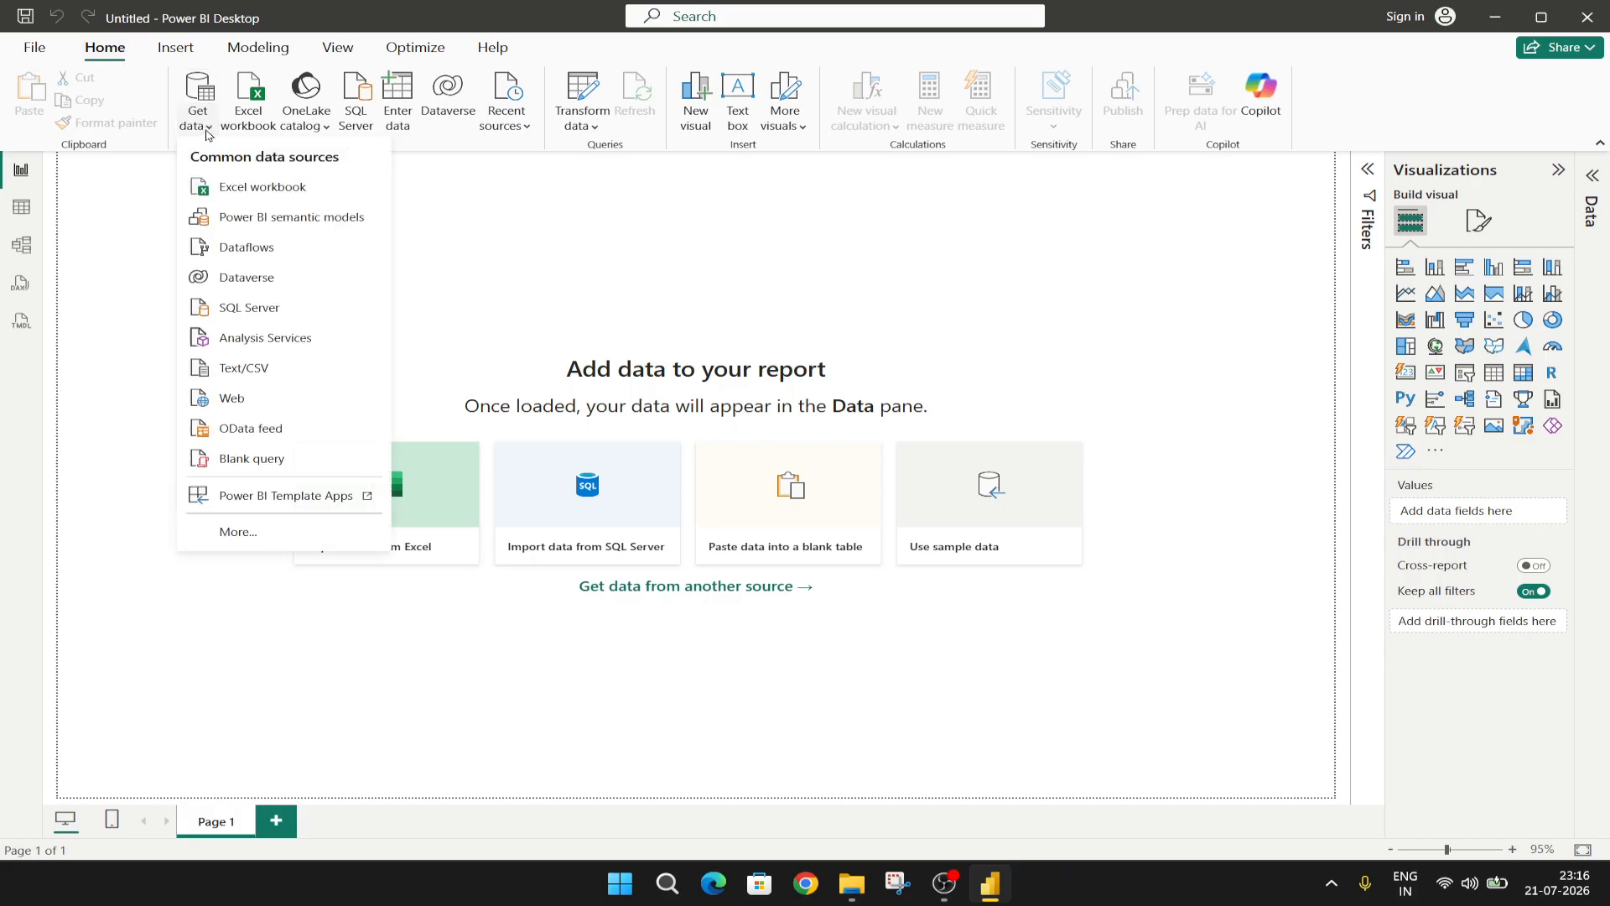
click(315, 378)
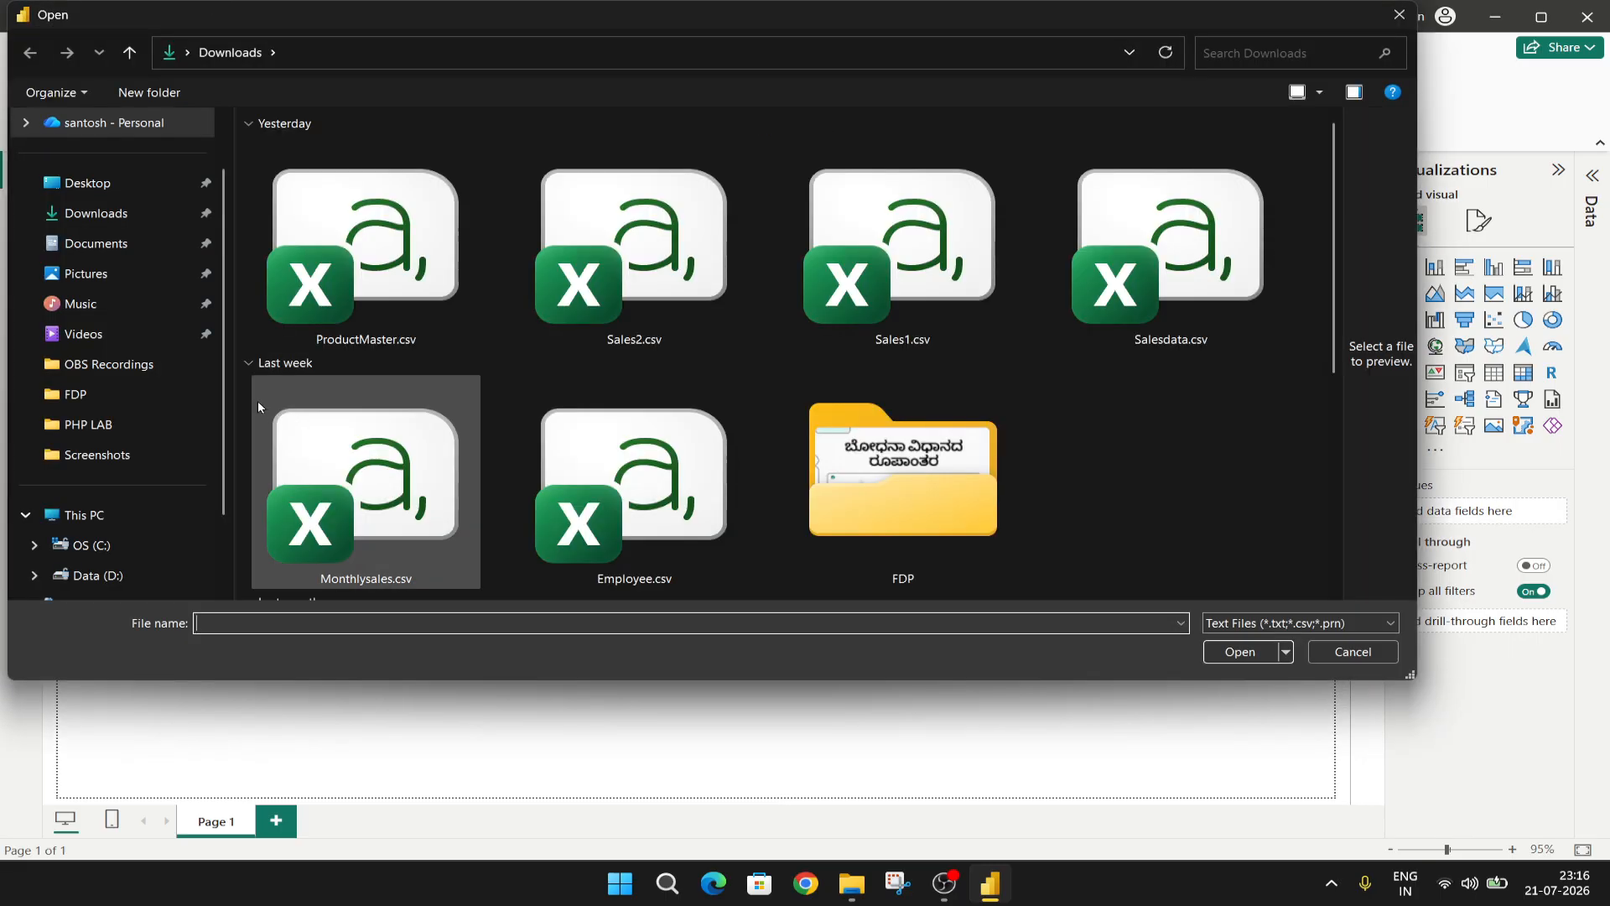
click(1085, 300)
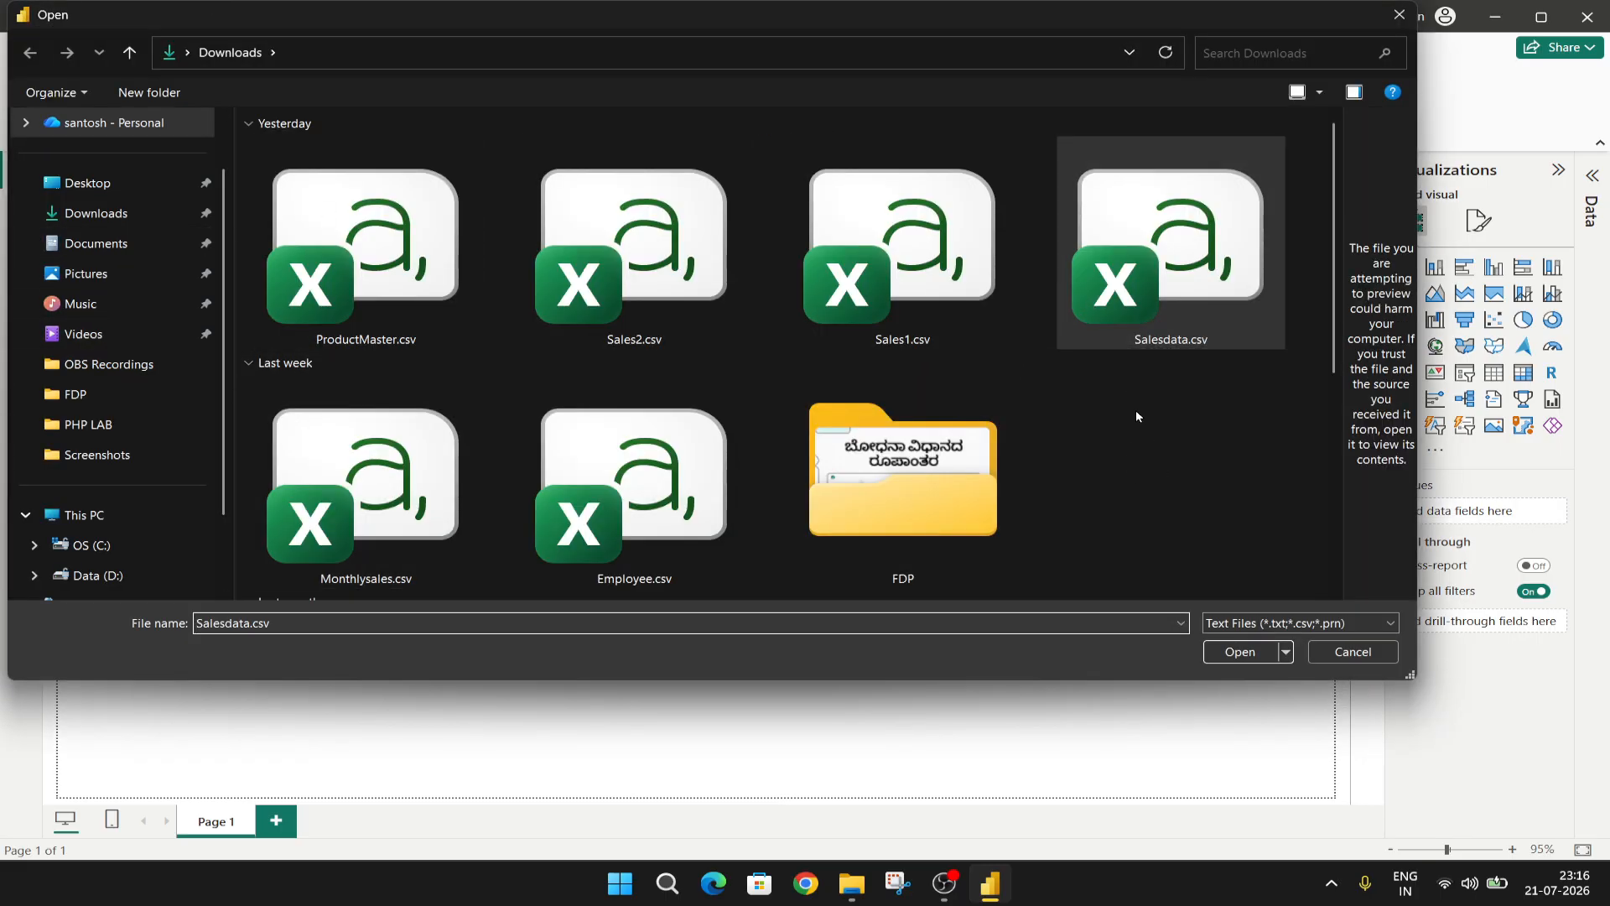
click(1232, 654)
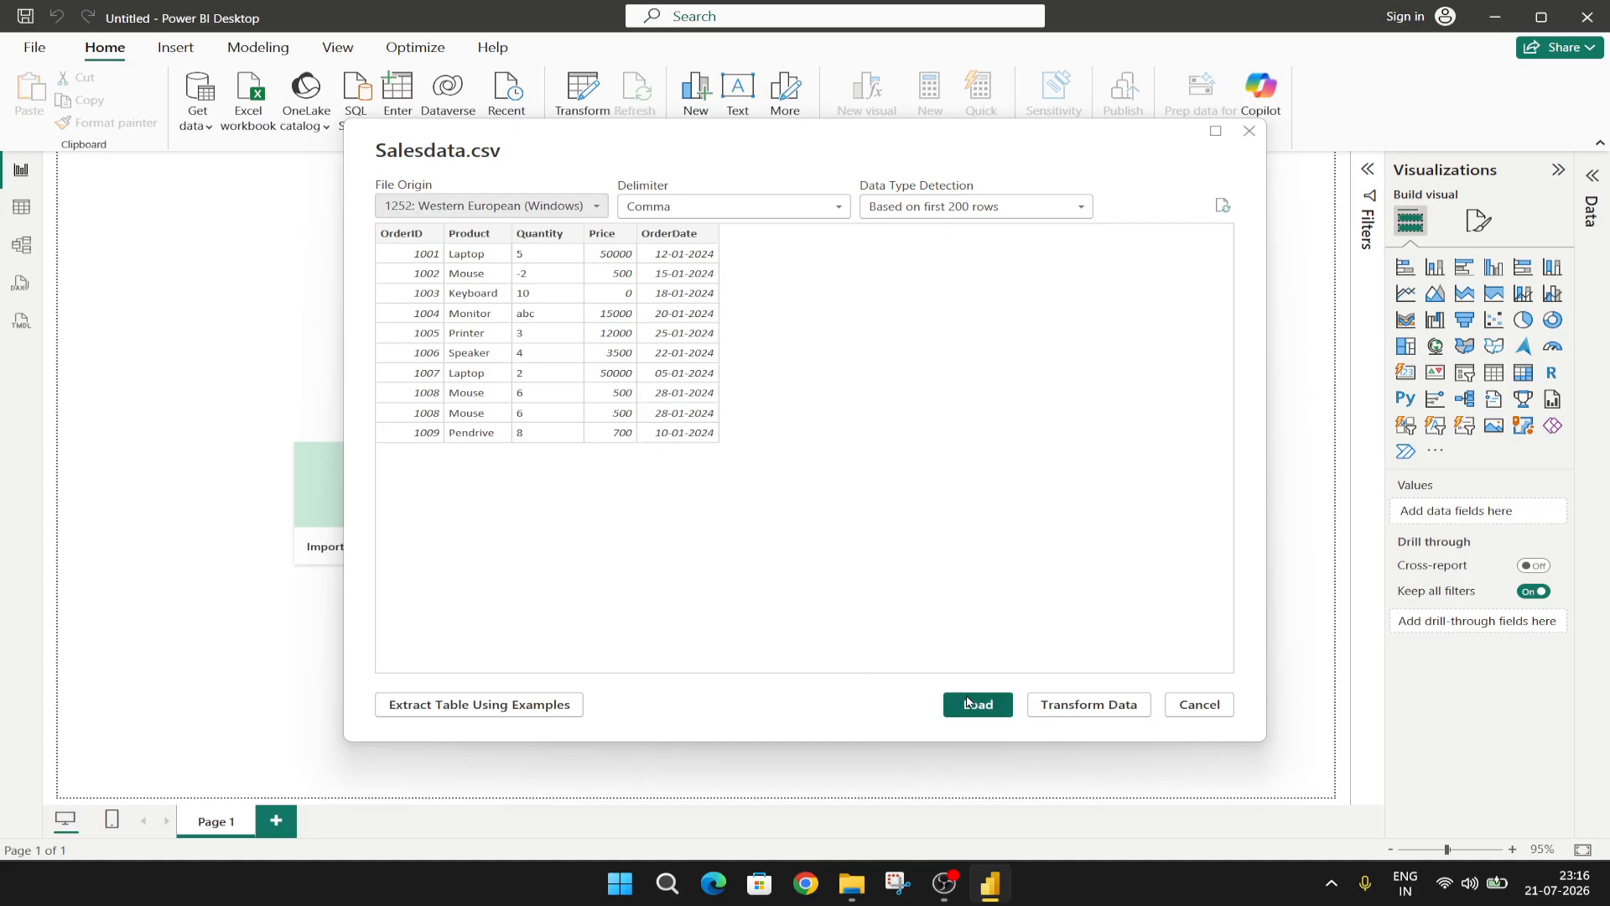
click(969, 702)
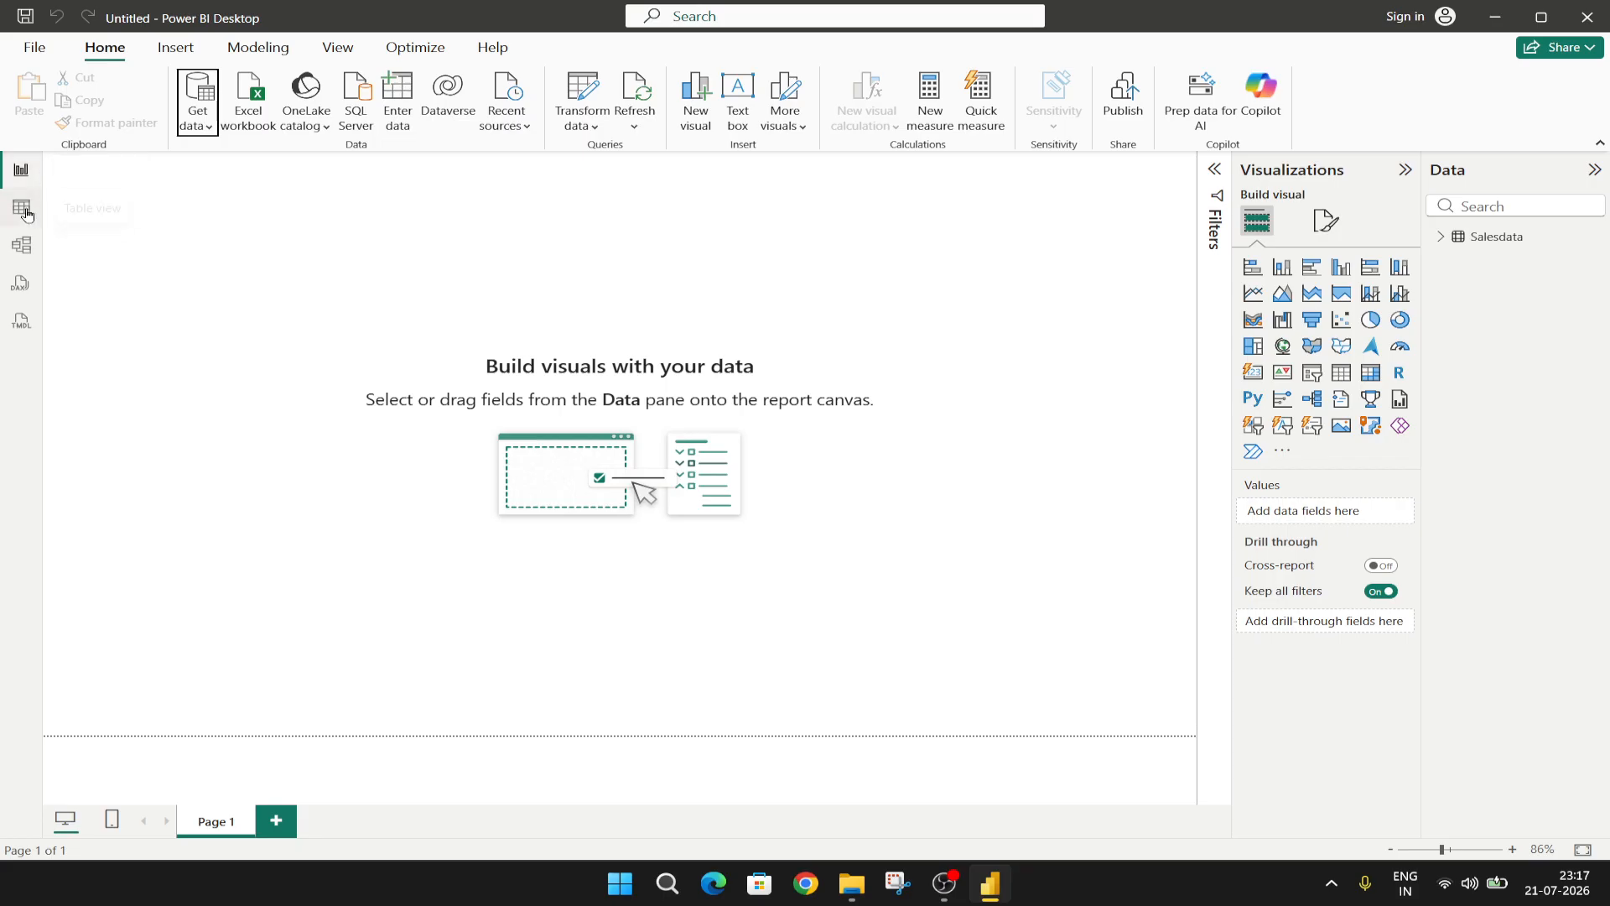
Display the Salesdata rows in Table view and open the table for transformation in the Power Query Editor
click(23, 209)
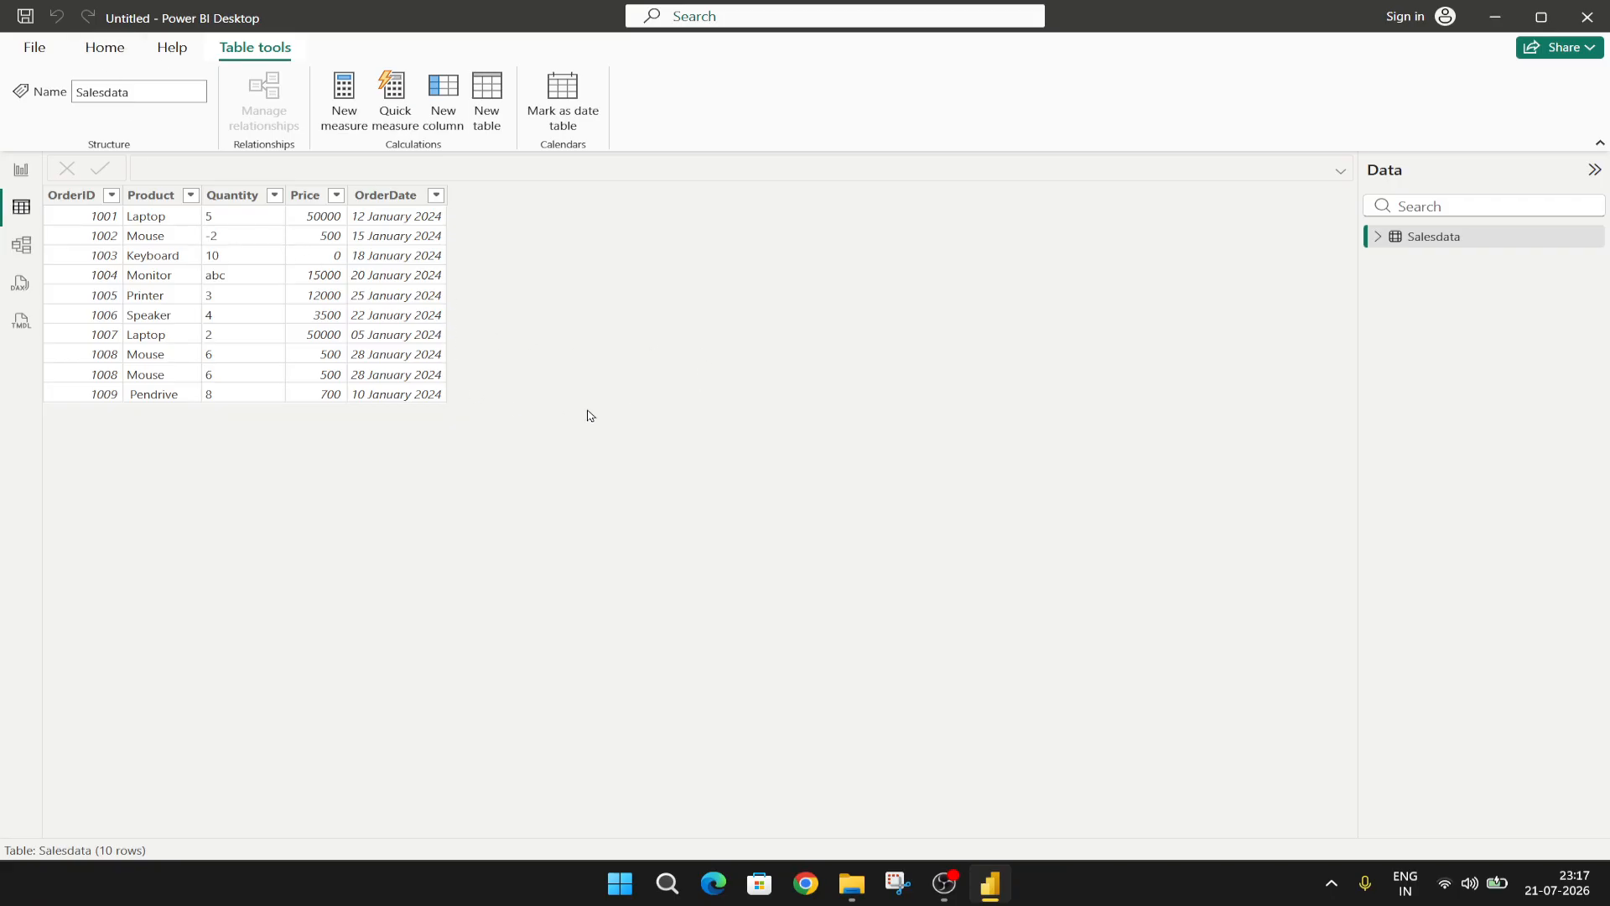
click(104, 50)
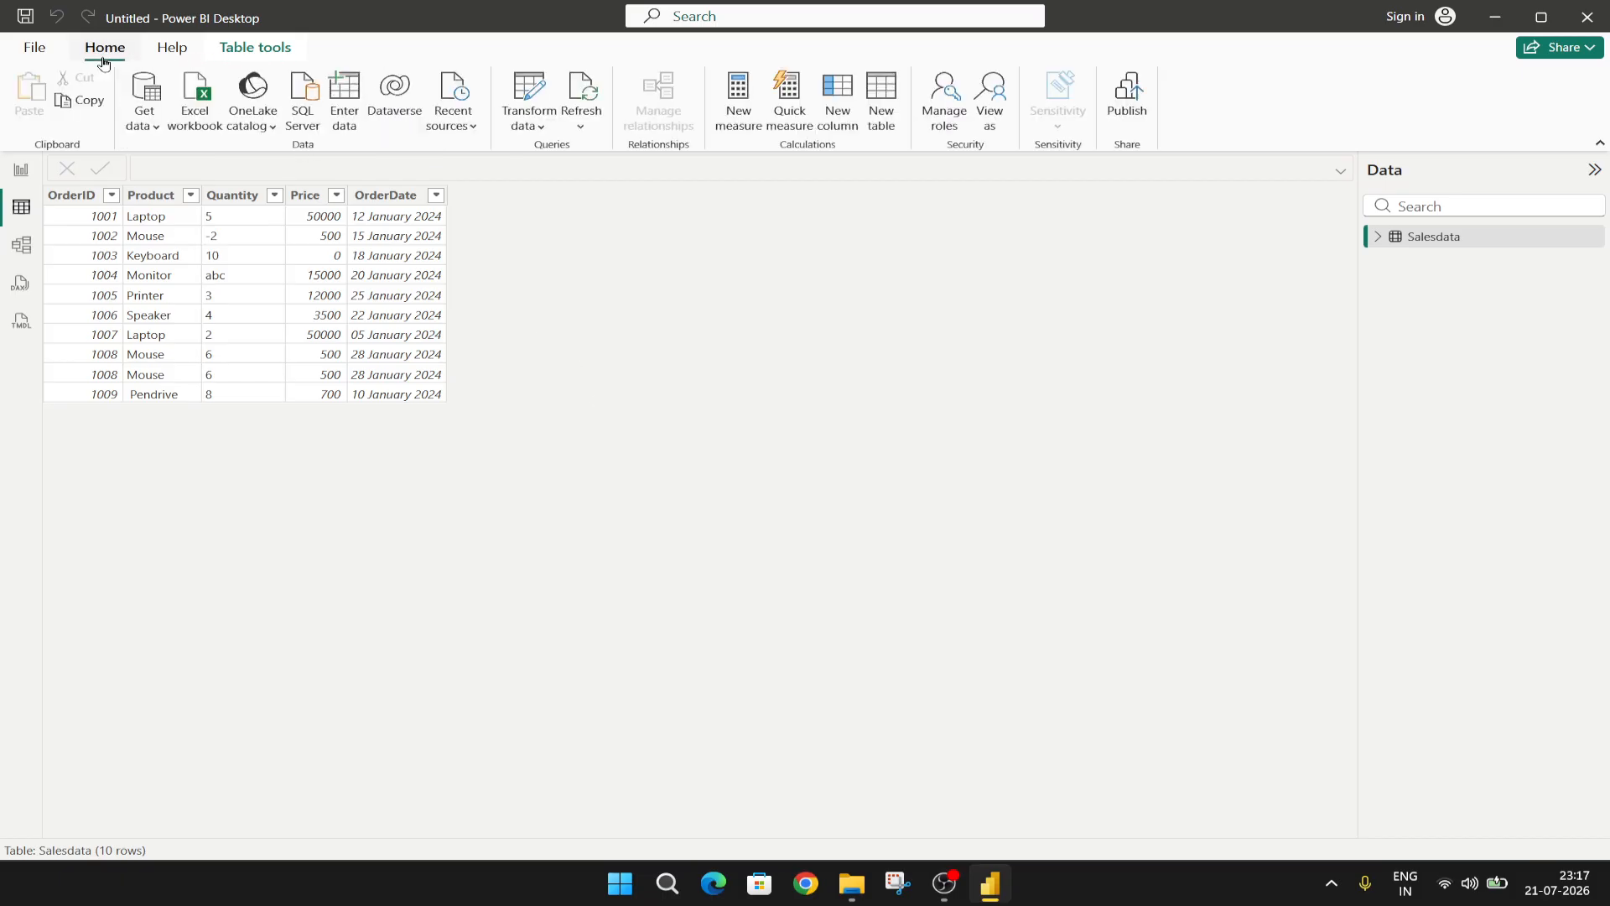
click(533, 133)
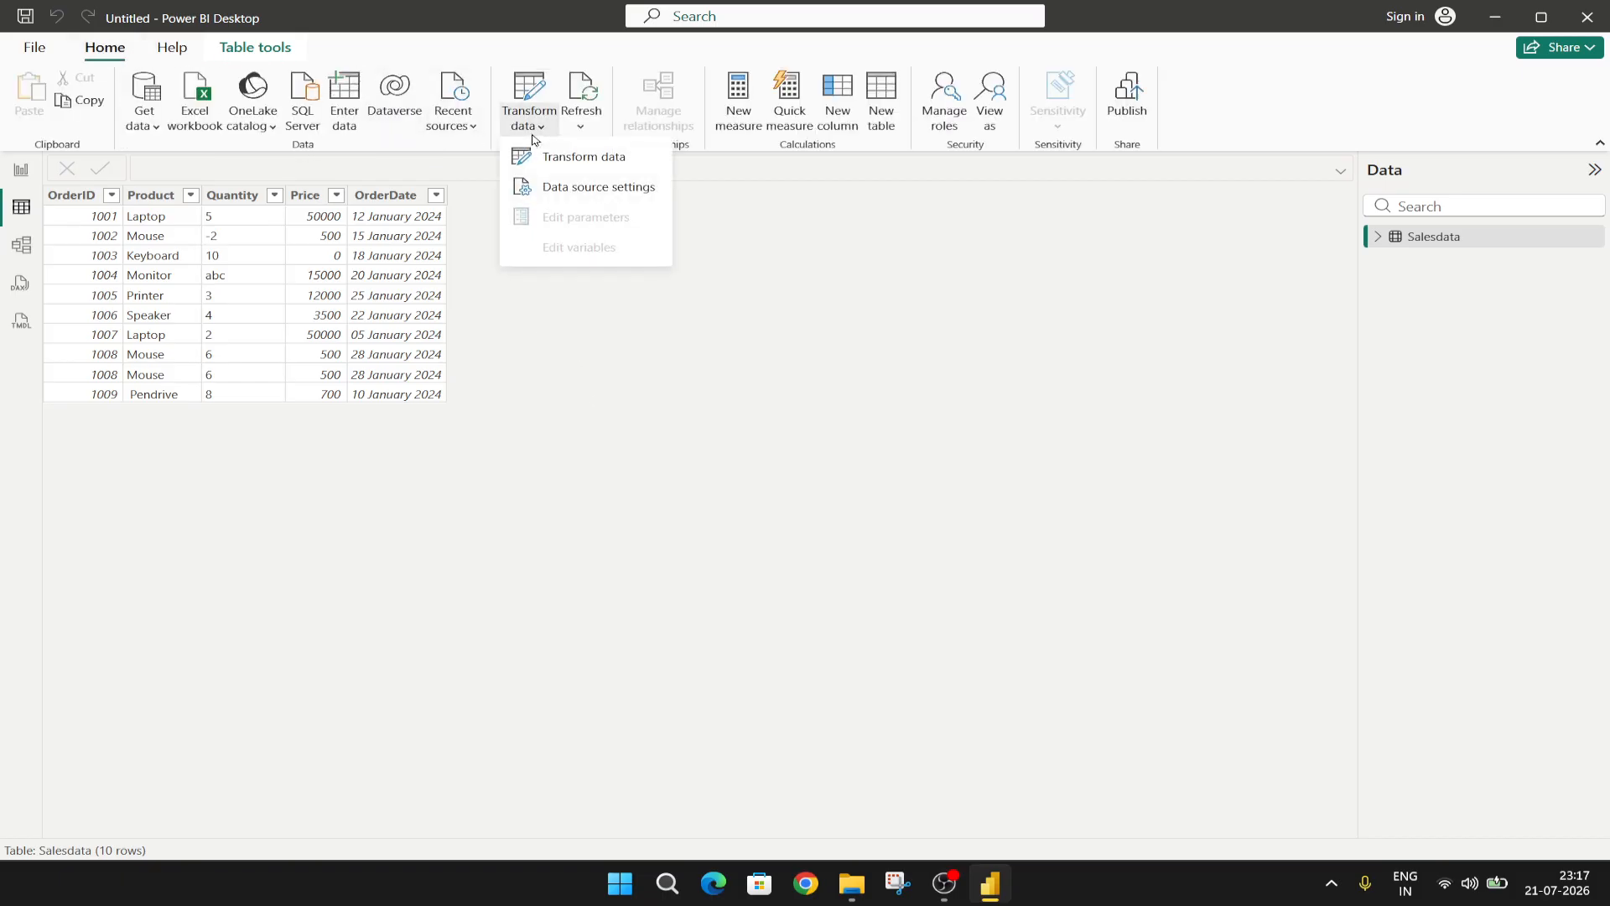
click(596, 171)
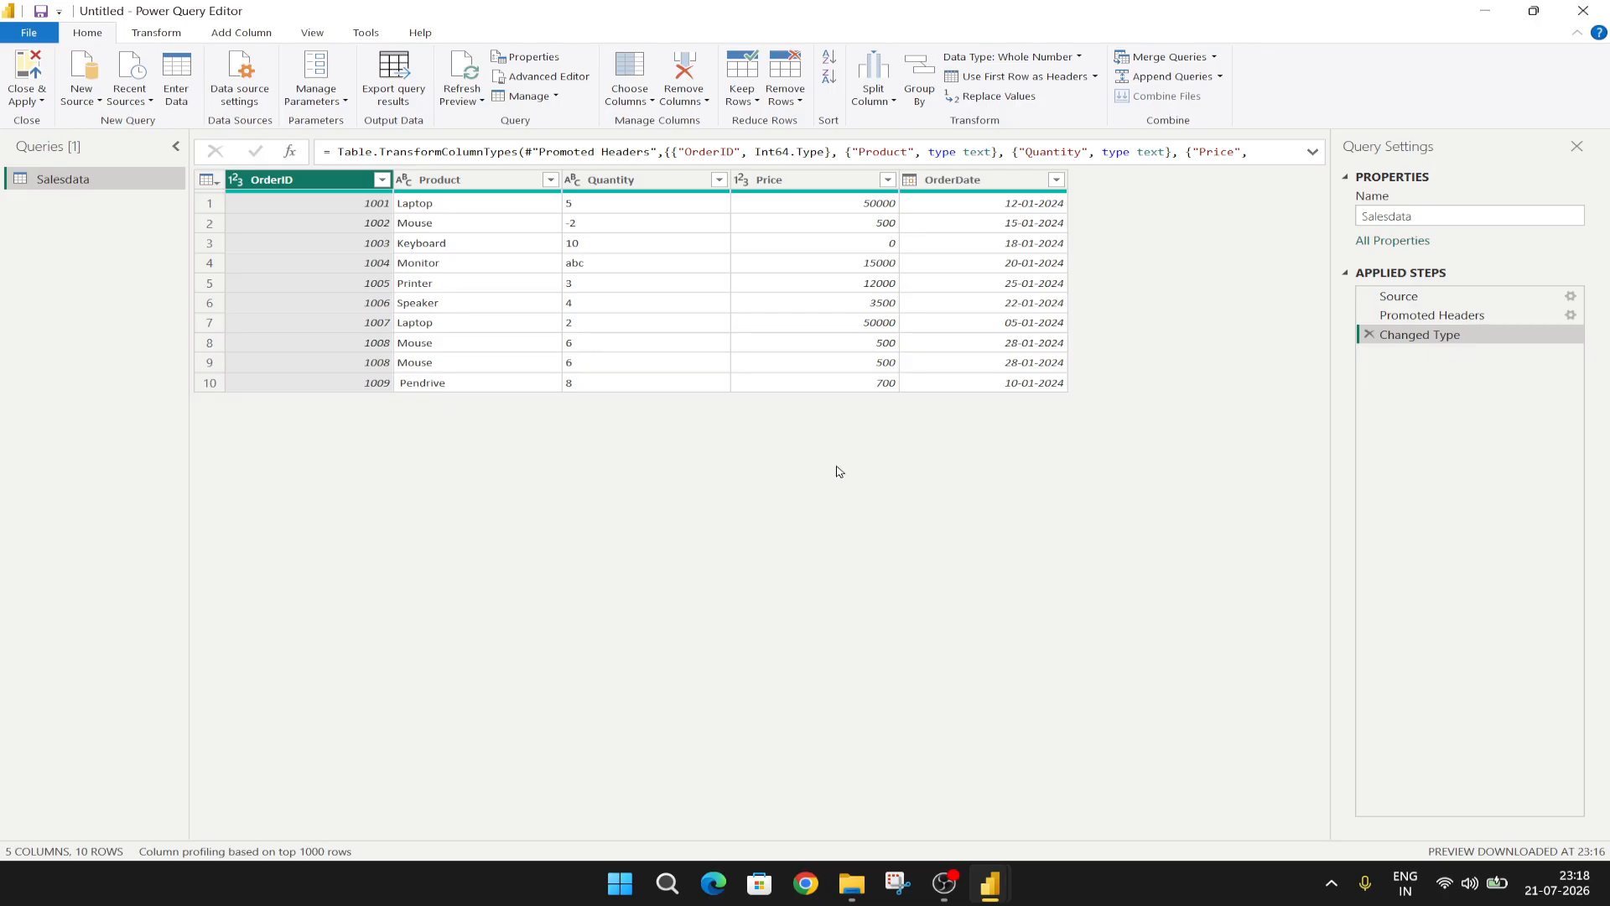
Change the Quantity column's data type to Whole Number, replacing the current type conversion
click(647, 183)
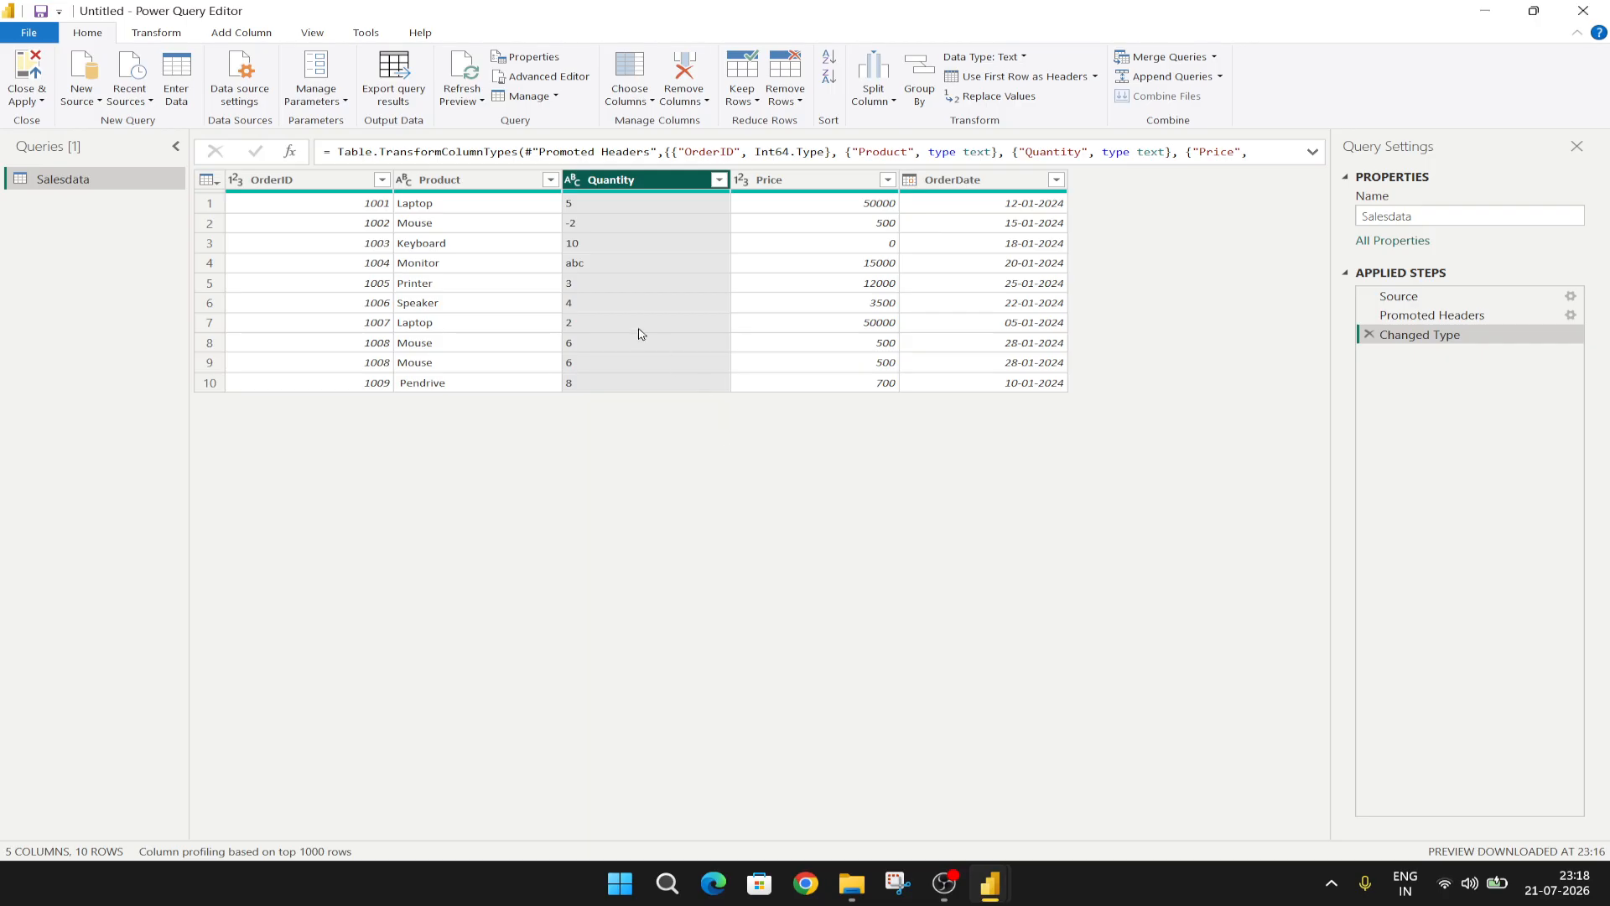
click(597, 262)
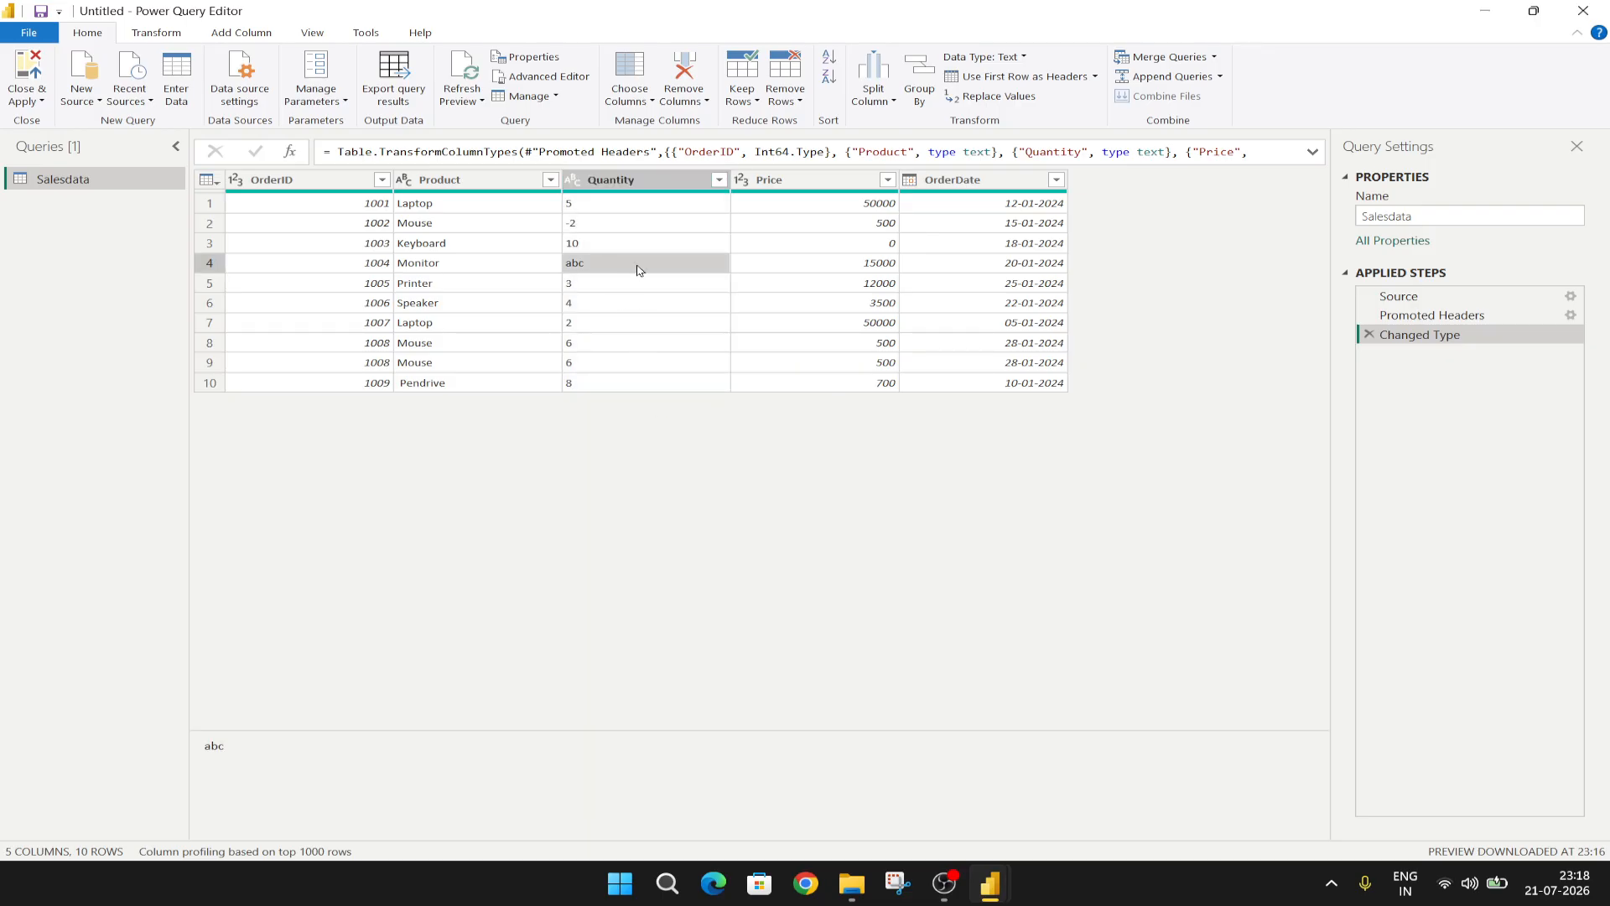
click(629, 187)
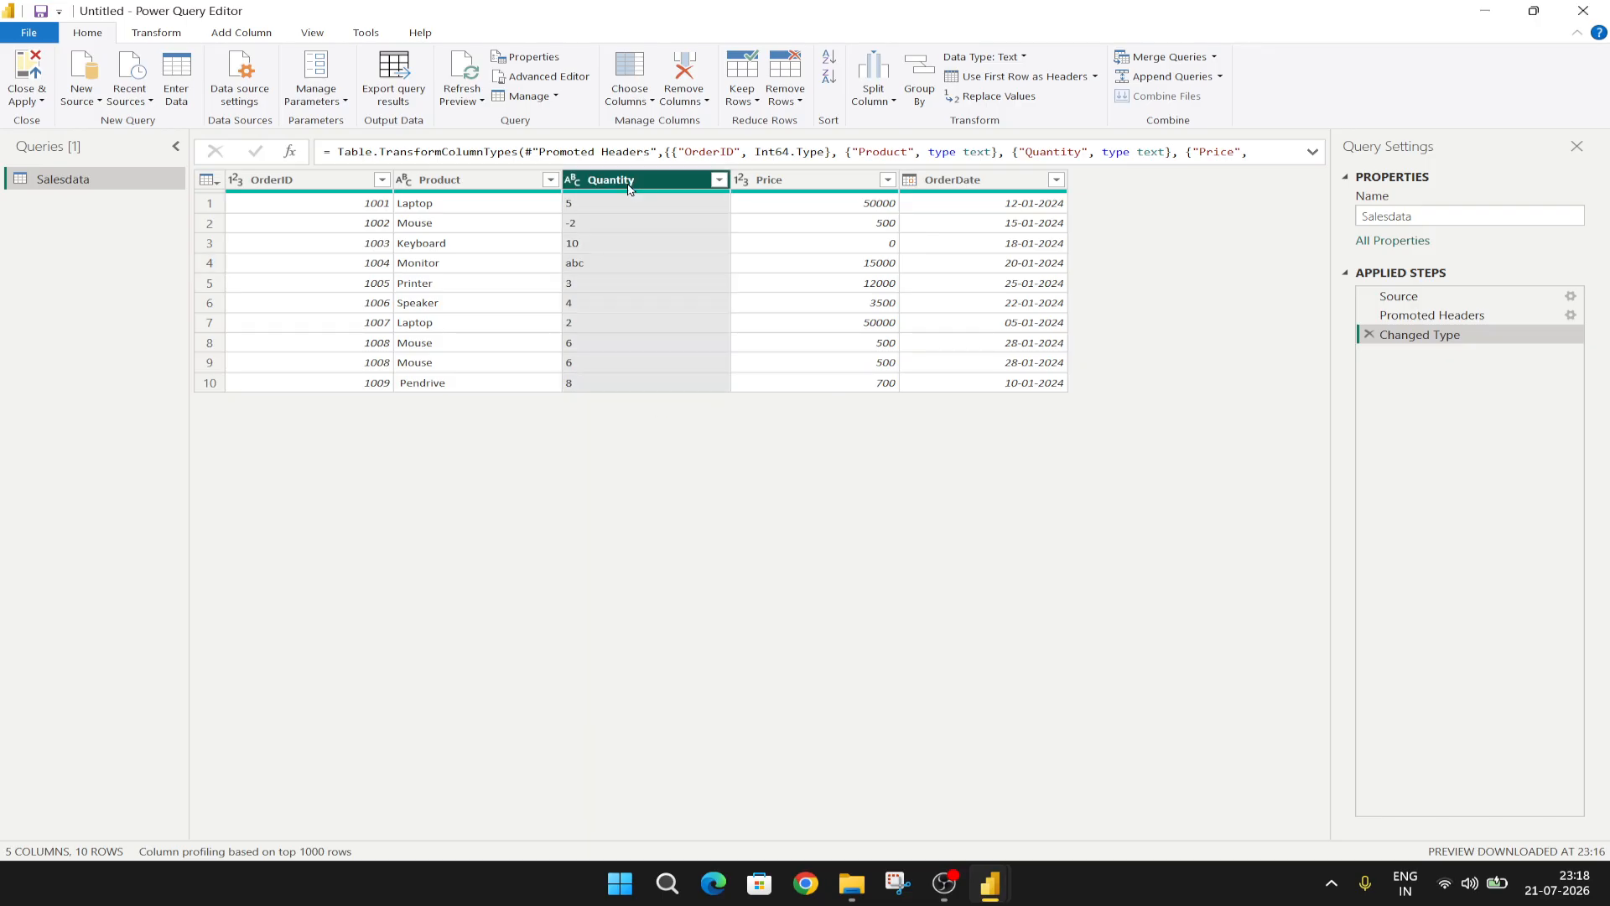
click(176, 34)
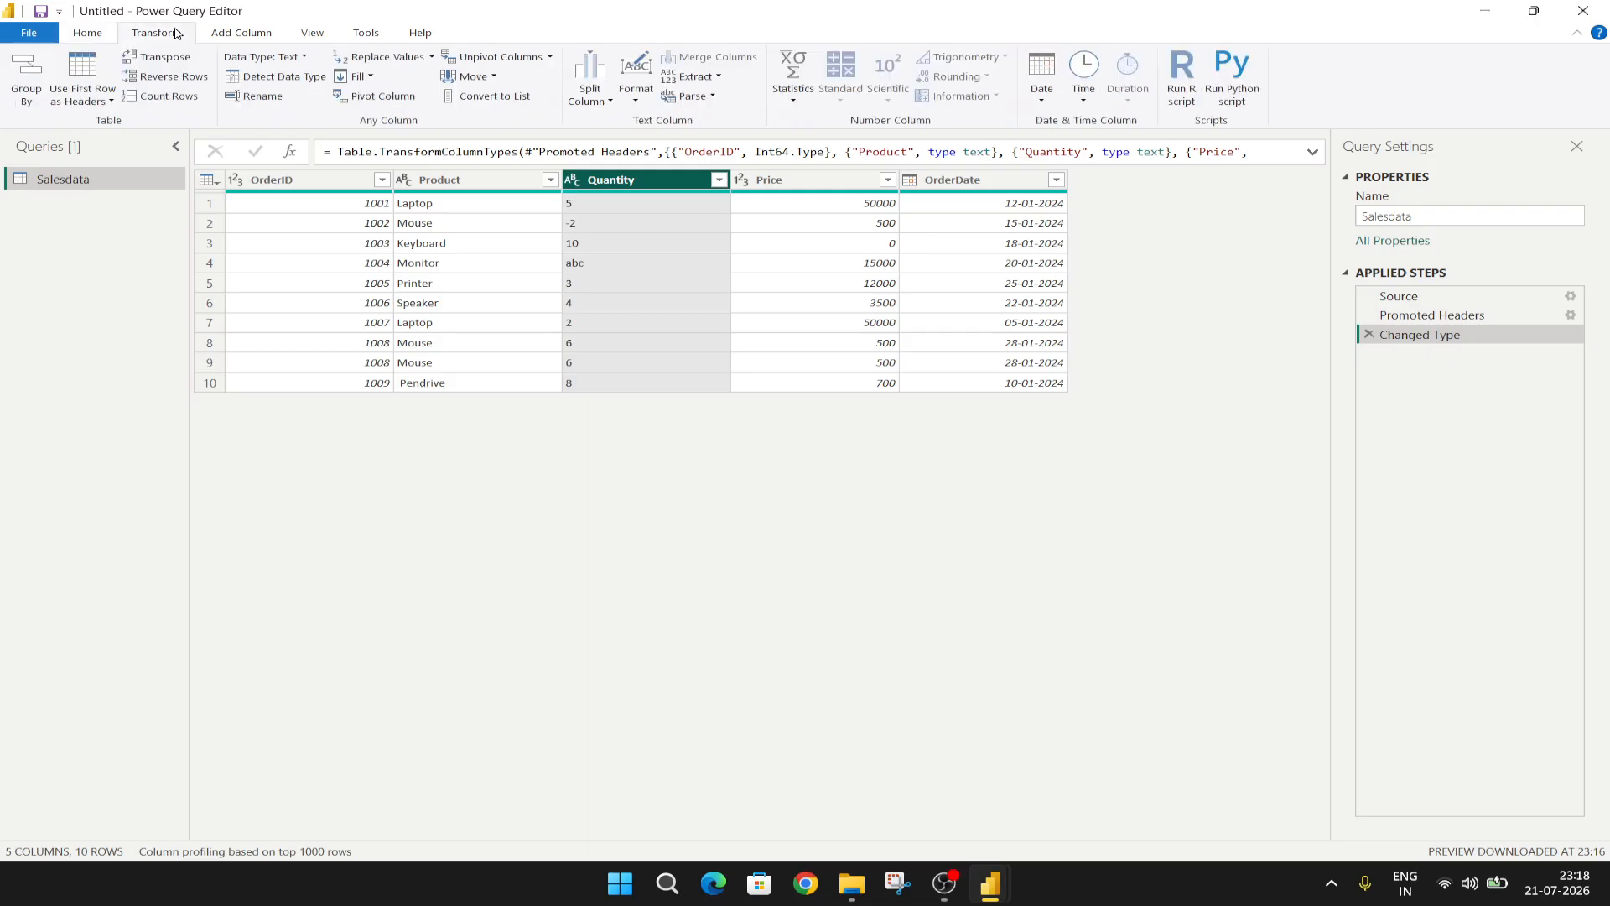
click(305, 58)
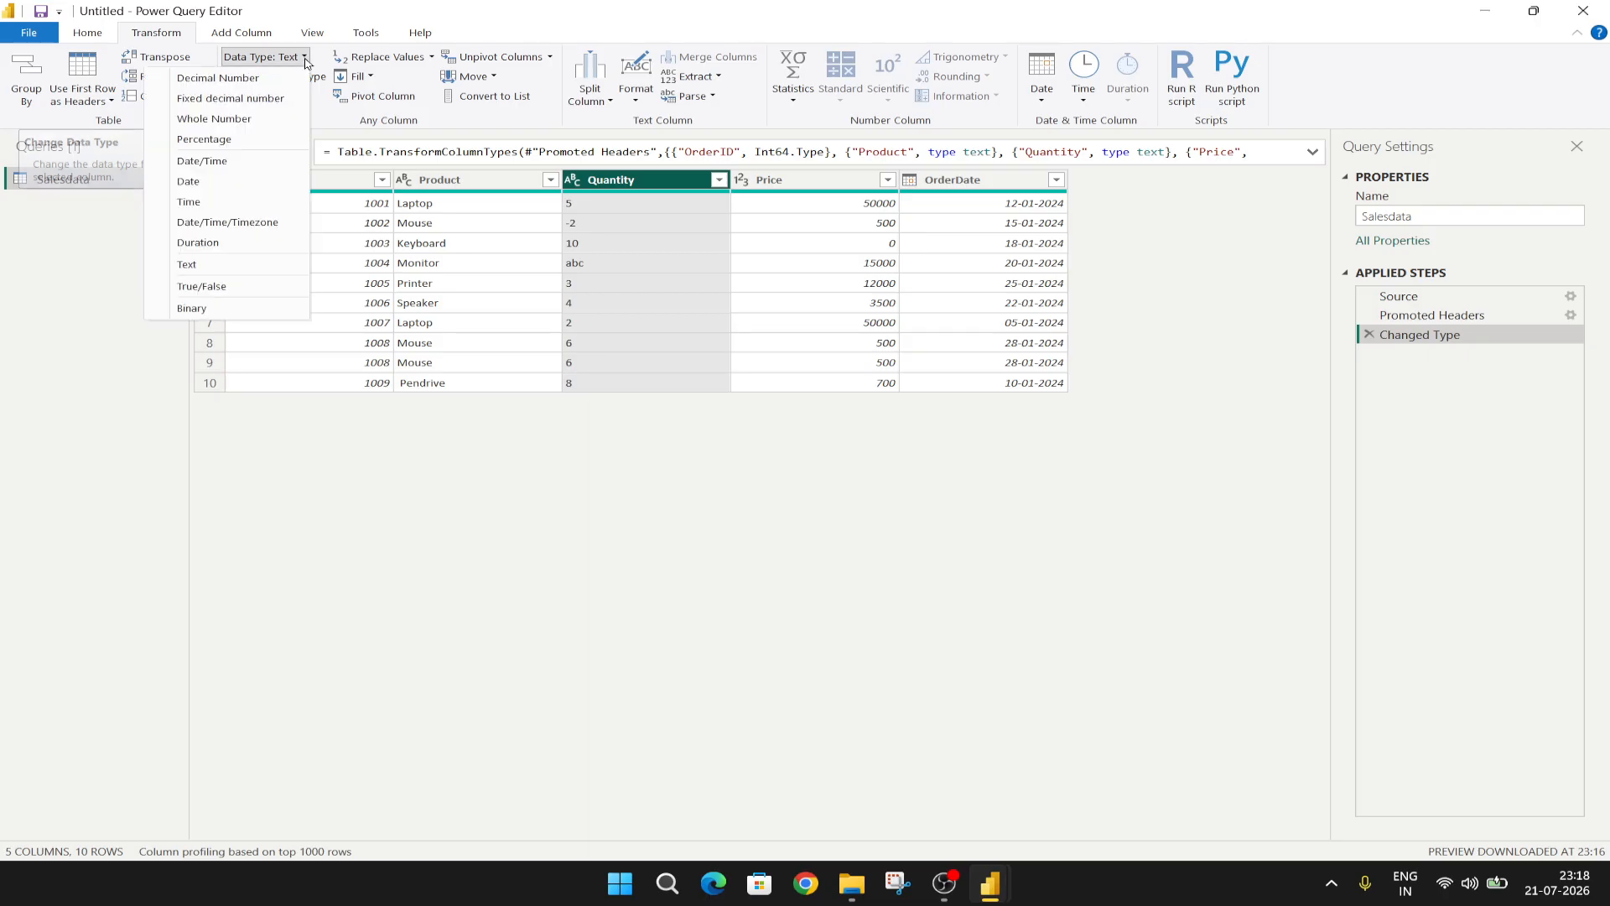
click(272, 127)
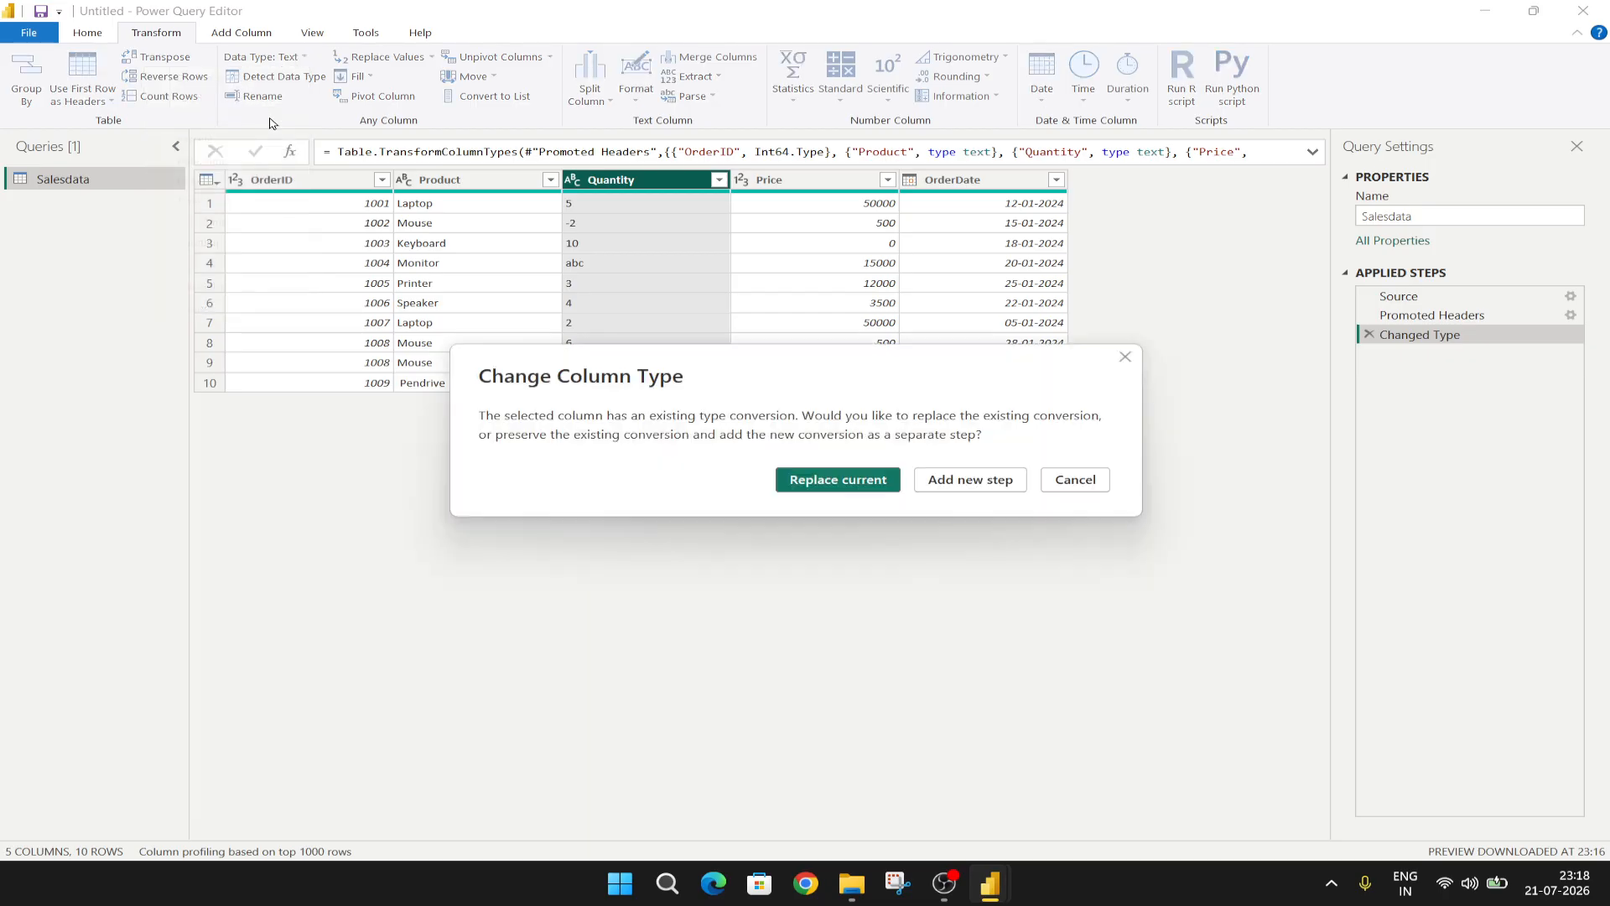
click(809, 481)
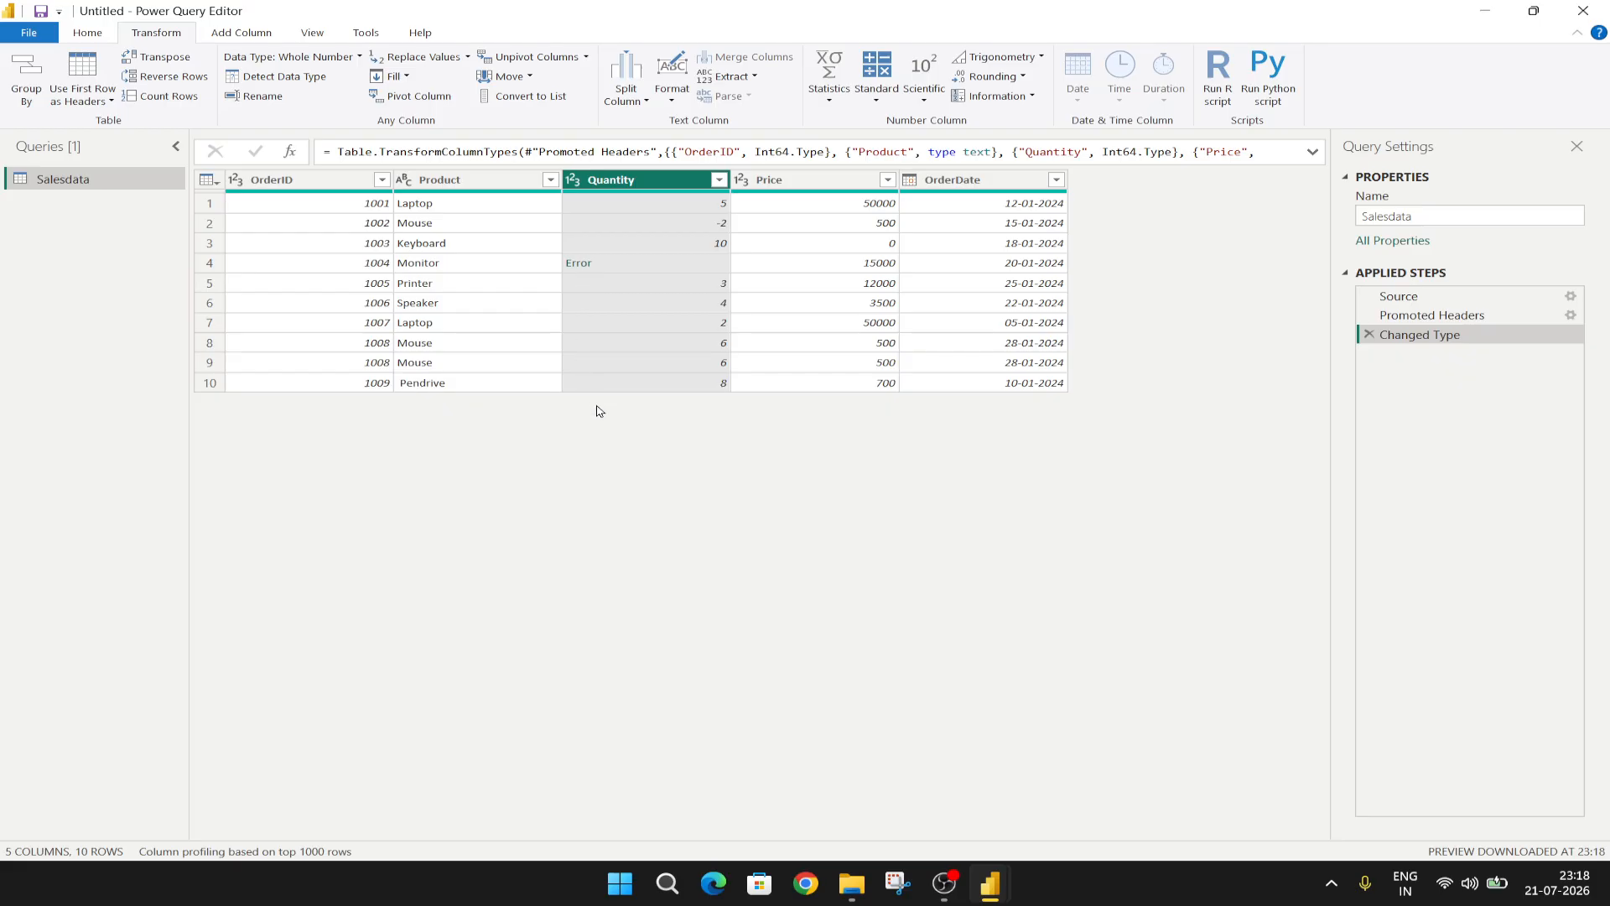
Remove the rows that contain errors in the Quantity column
click(485, 303)
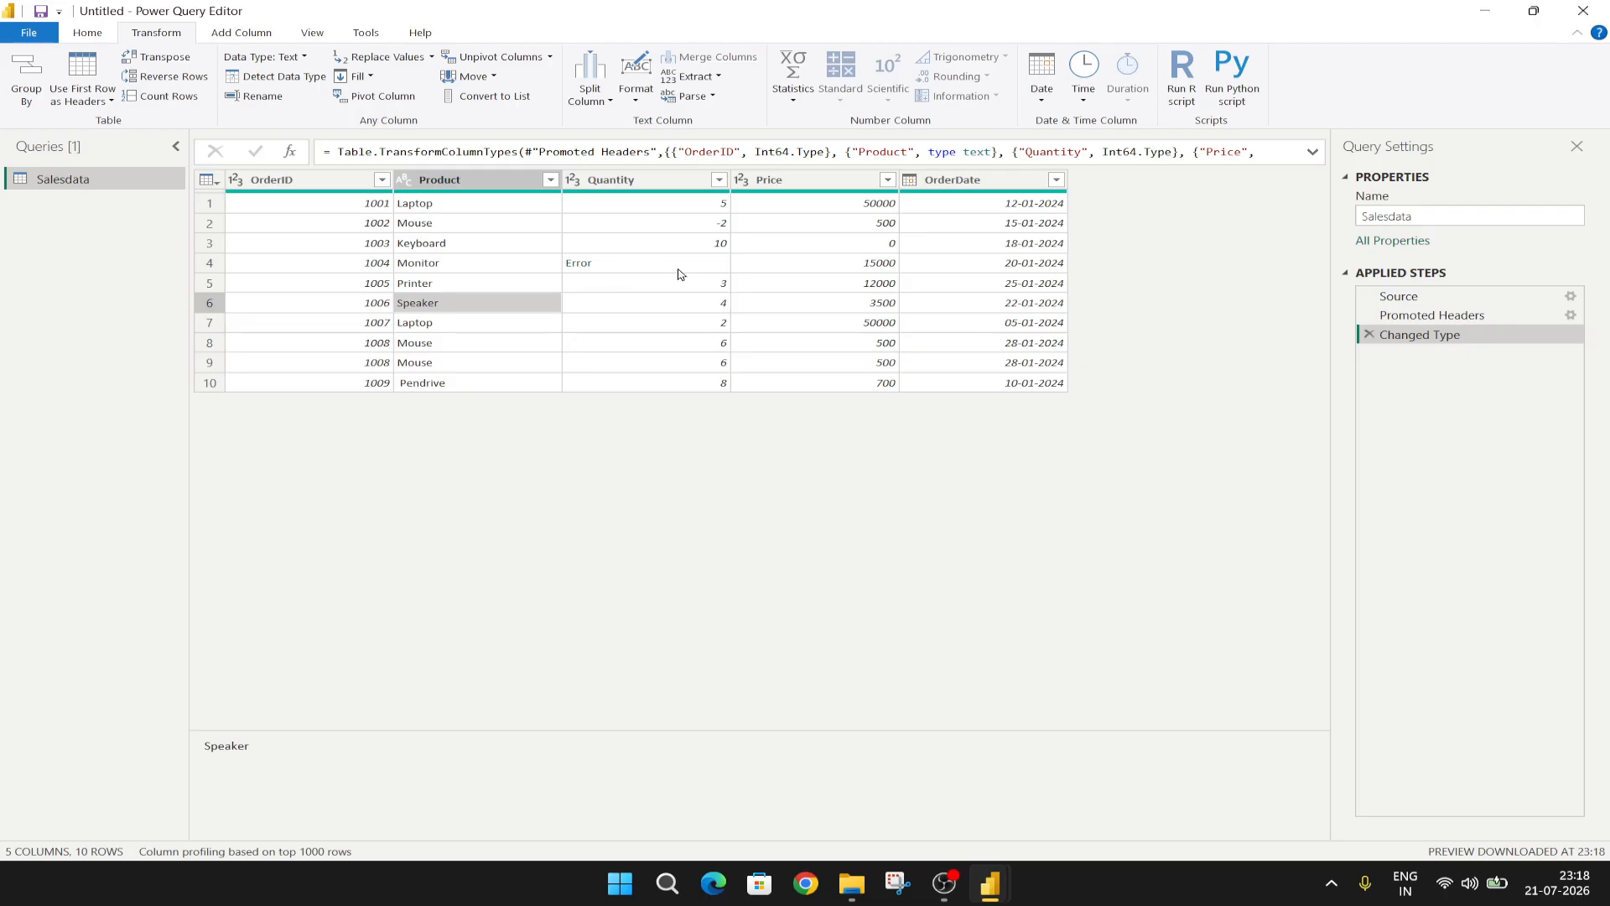
click(647, 181)
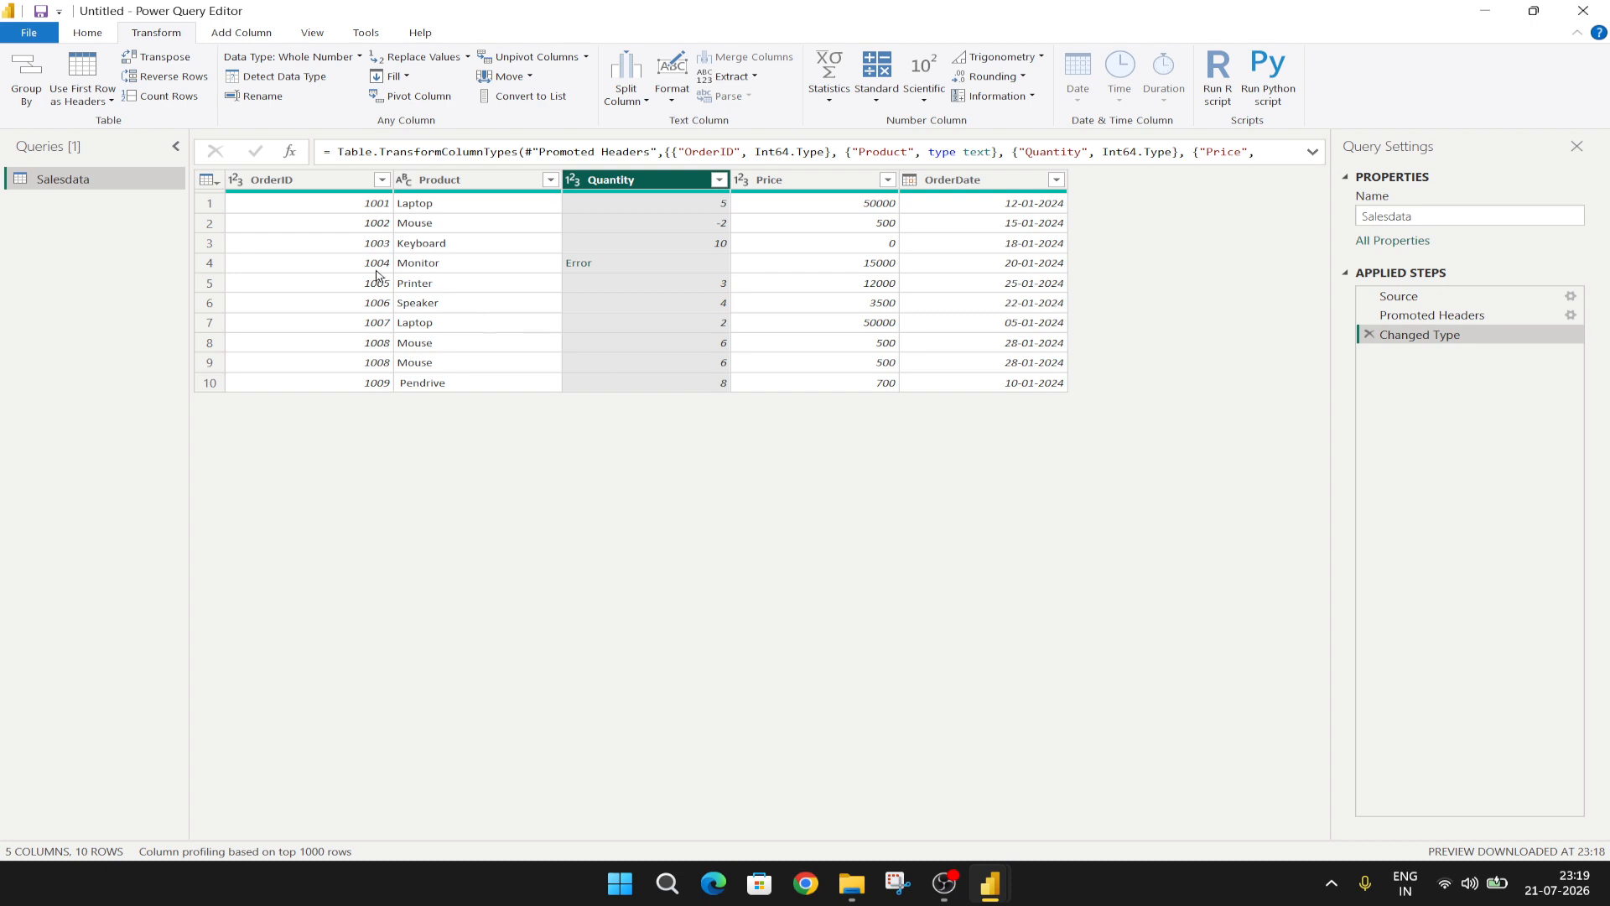
click(82, 38)
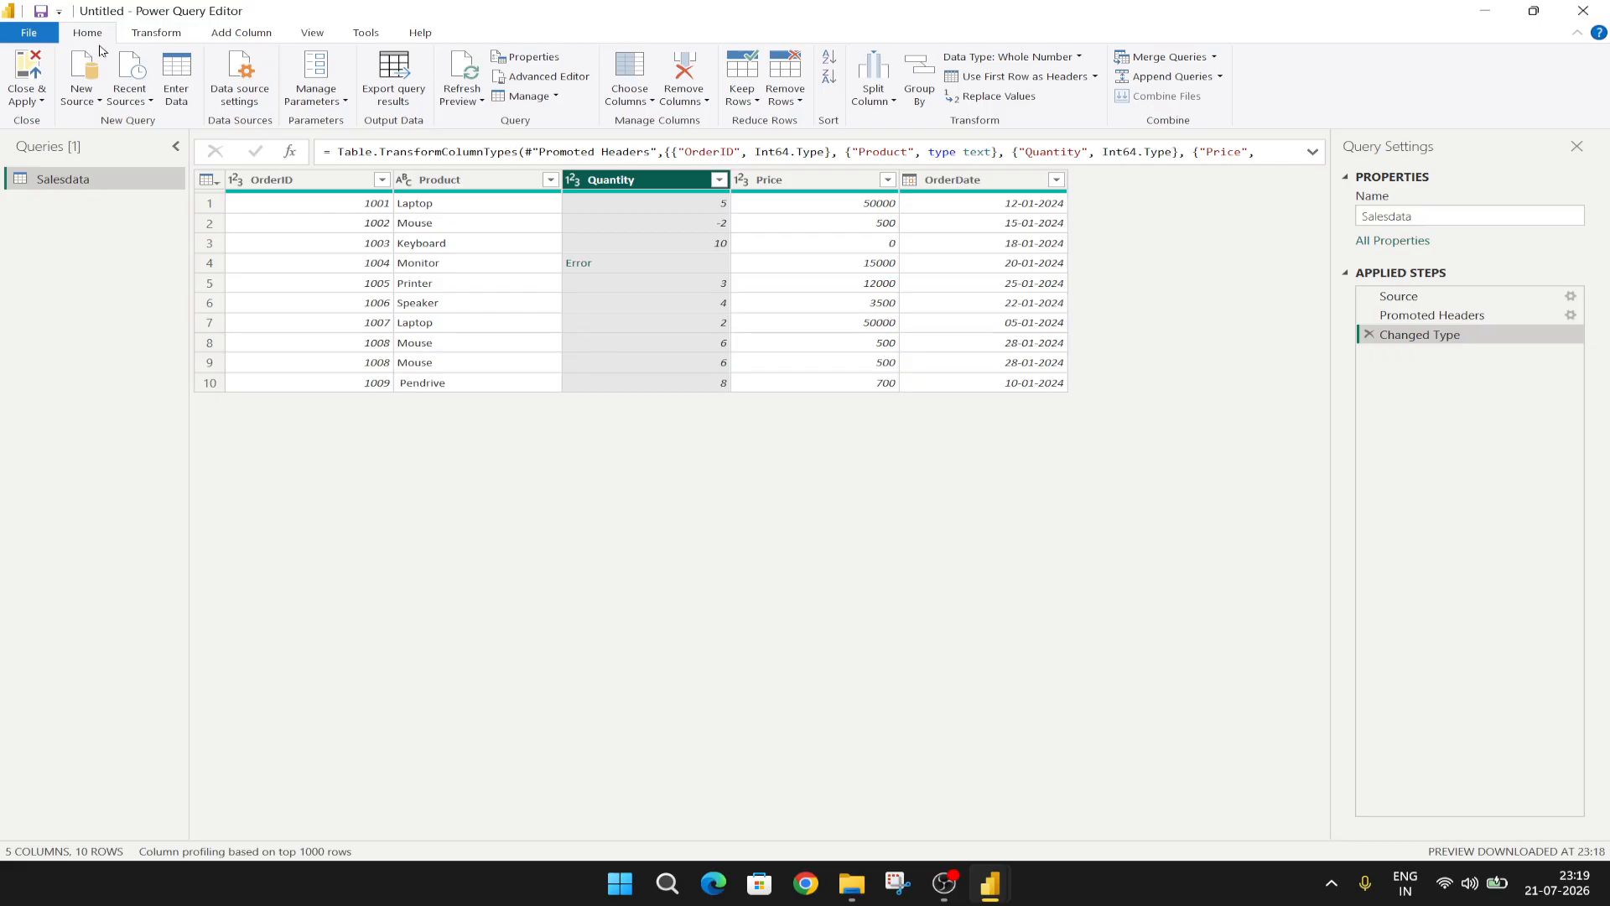
click(789, 108)
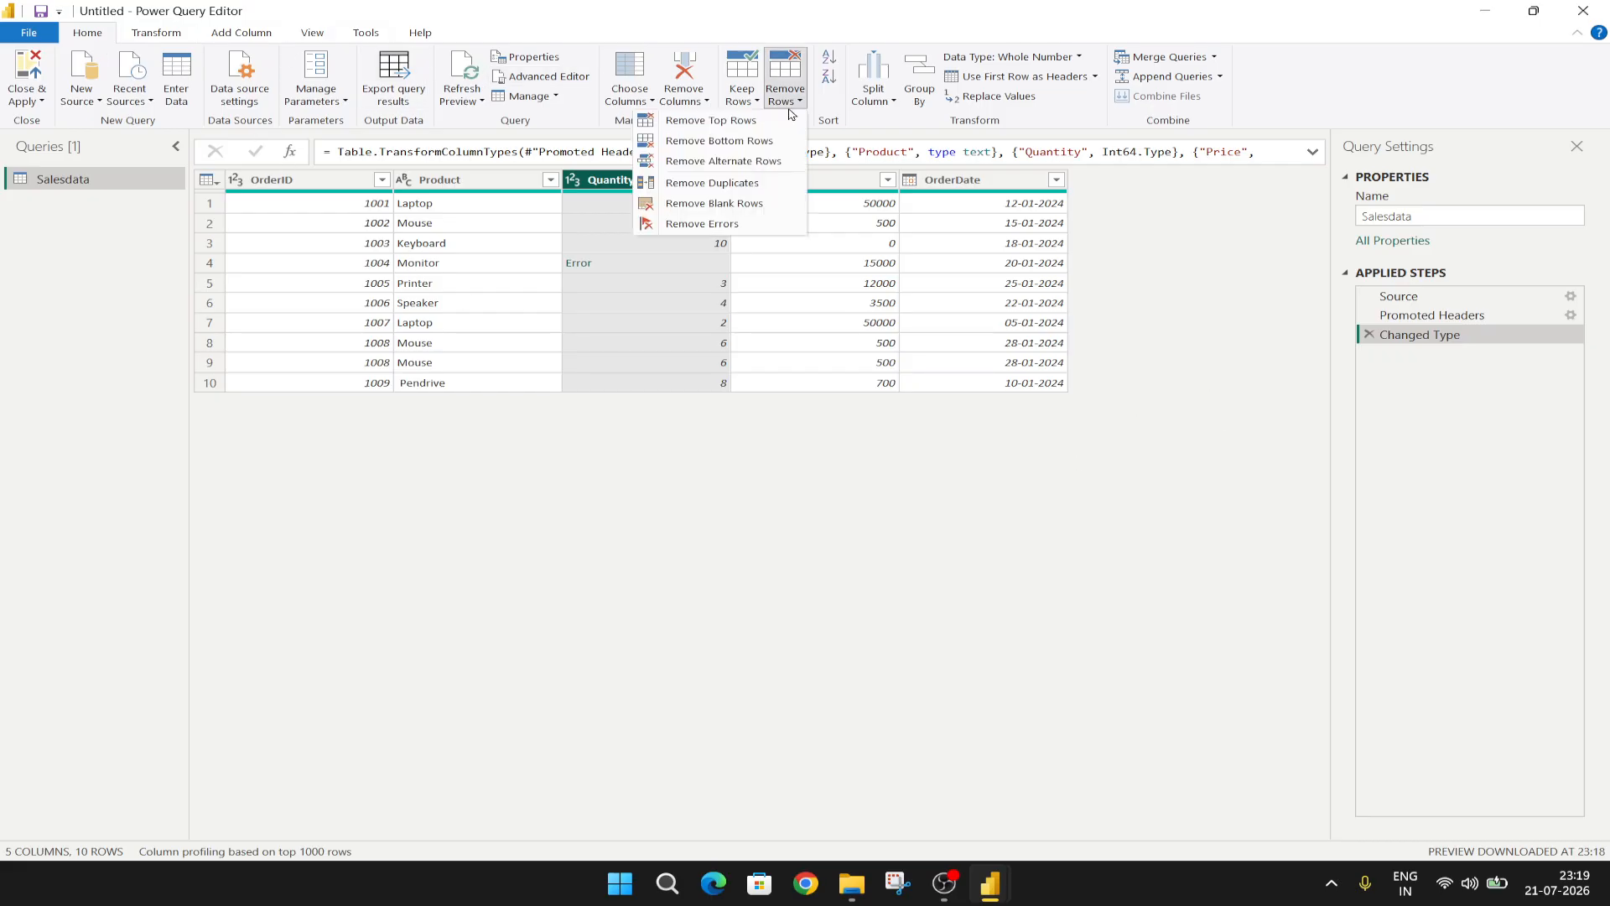
click(749, 222)
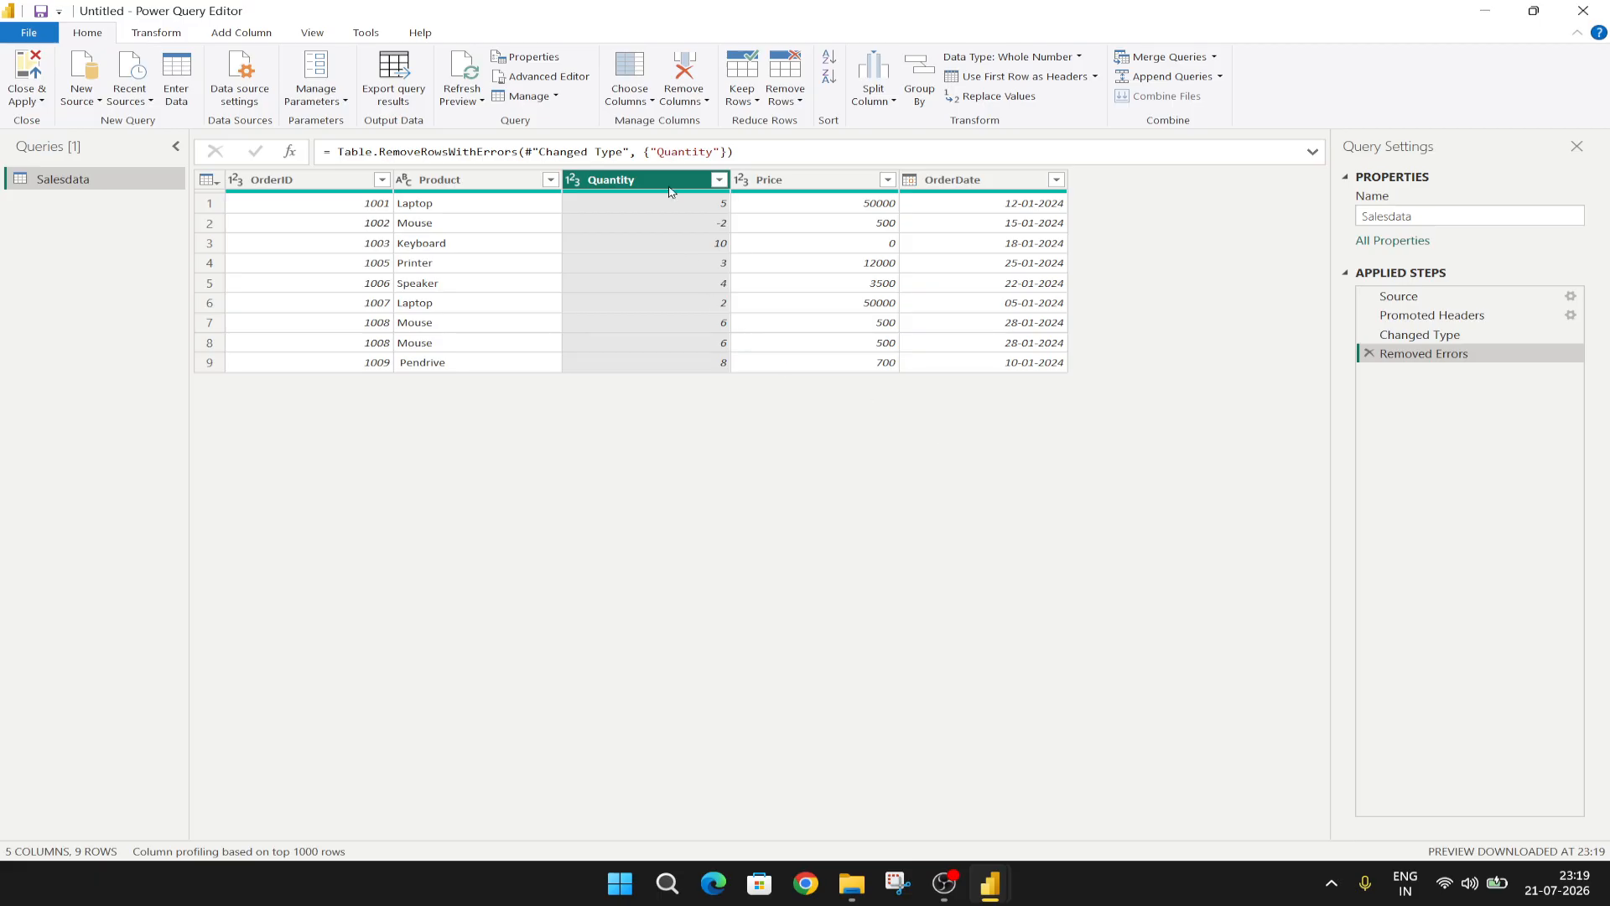
click(714, 226)
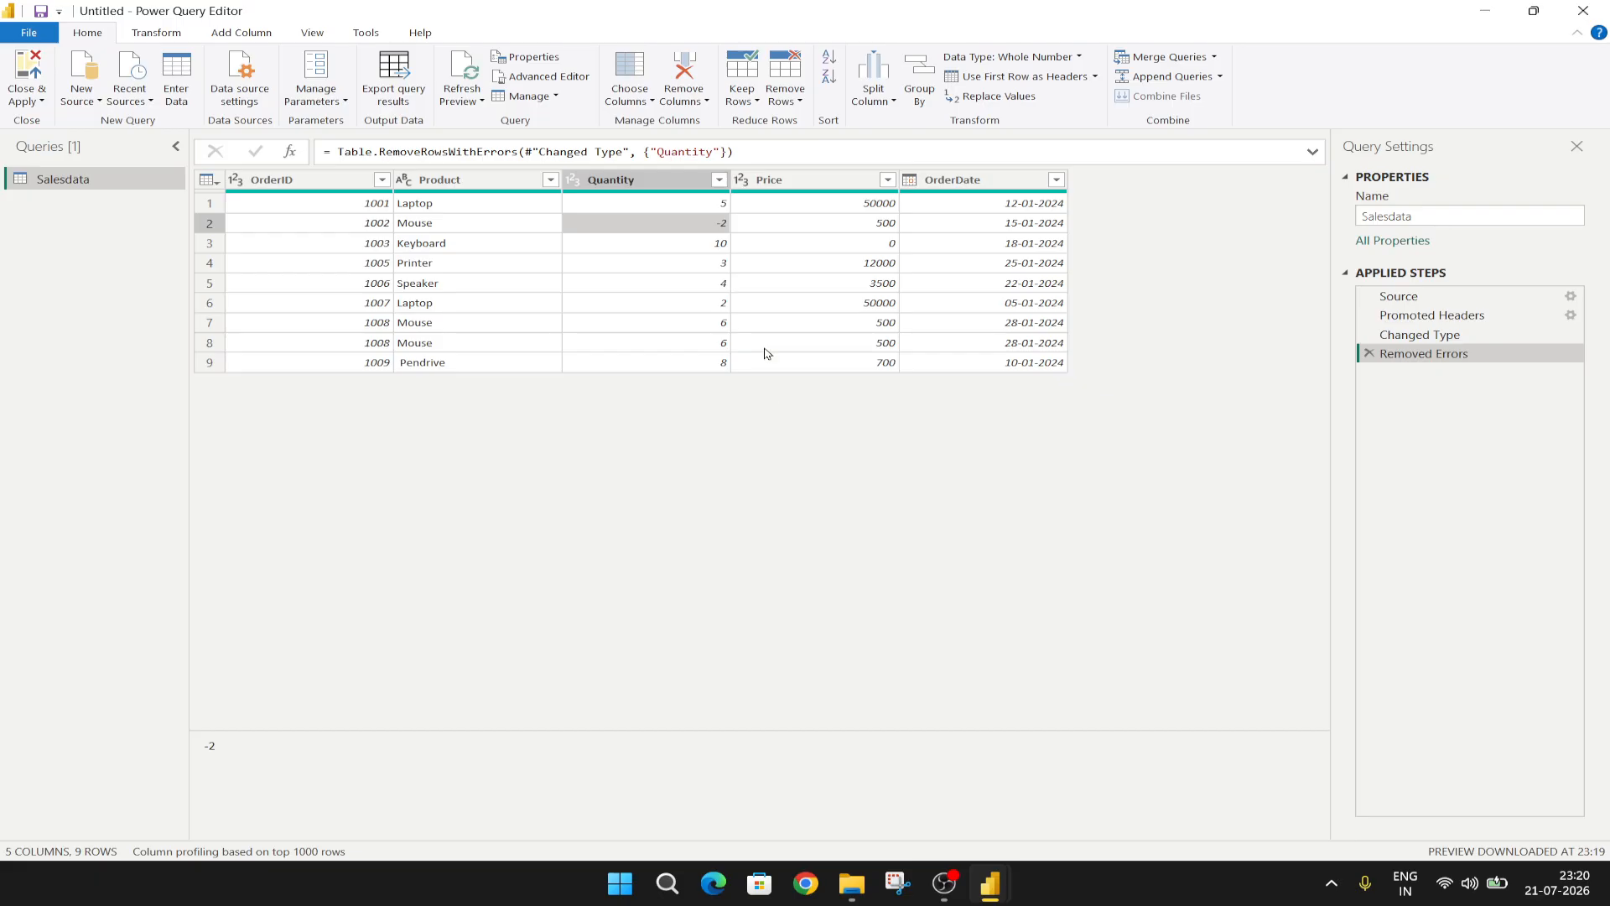
click(635, 179)
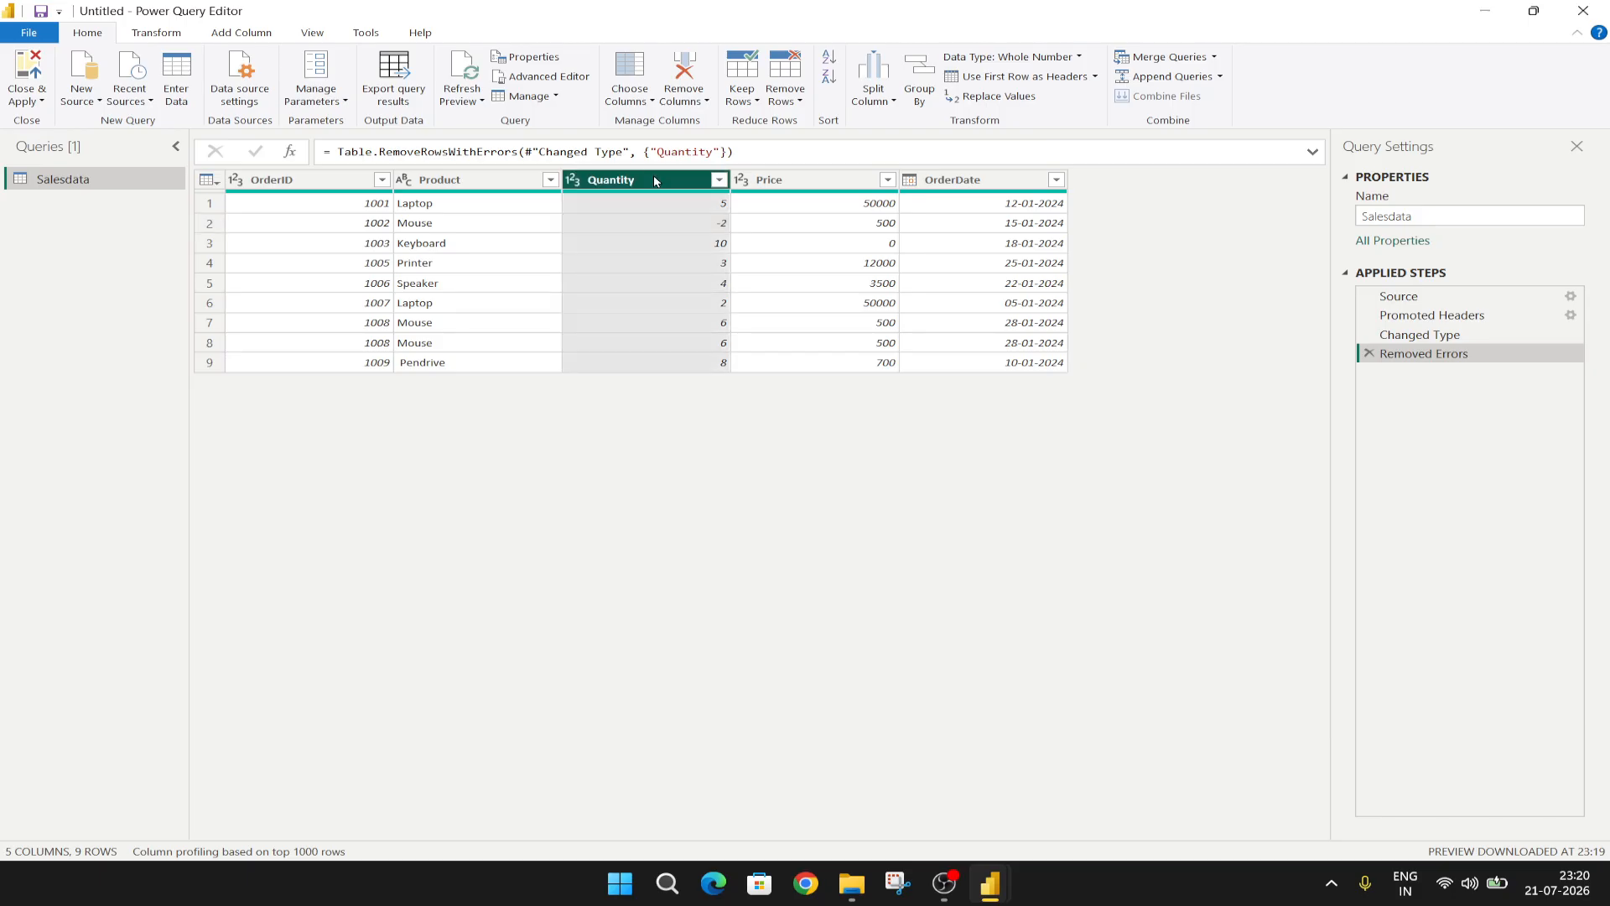
click(719, 180)
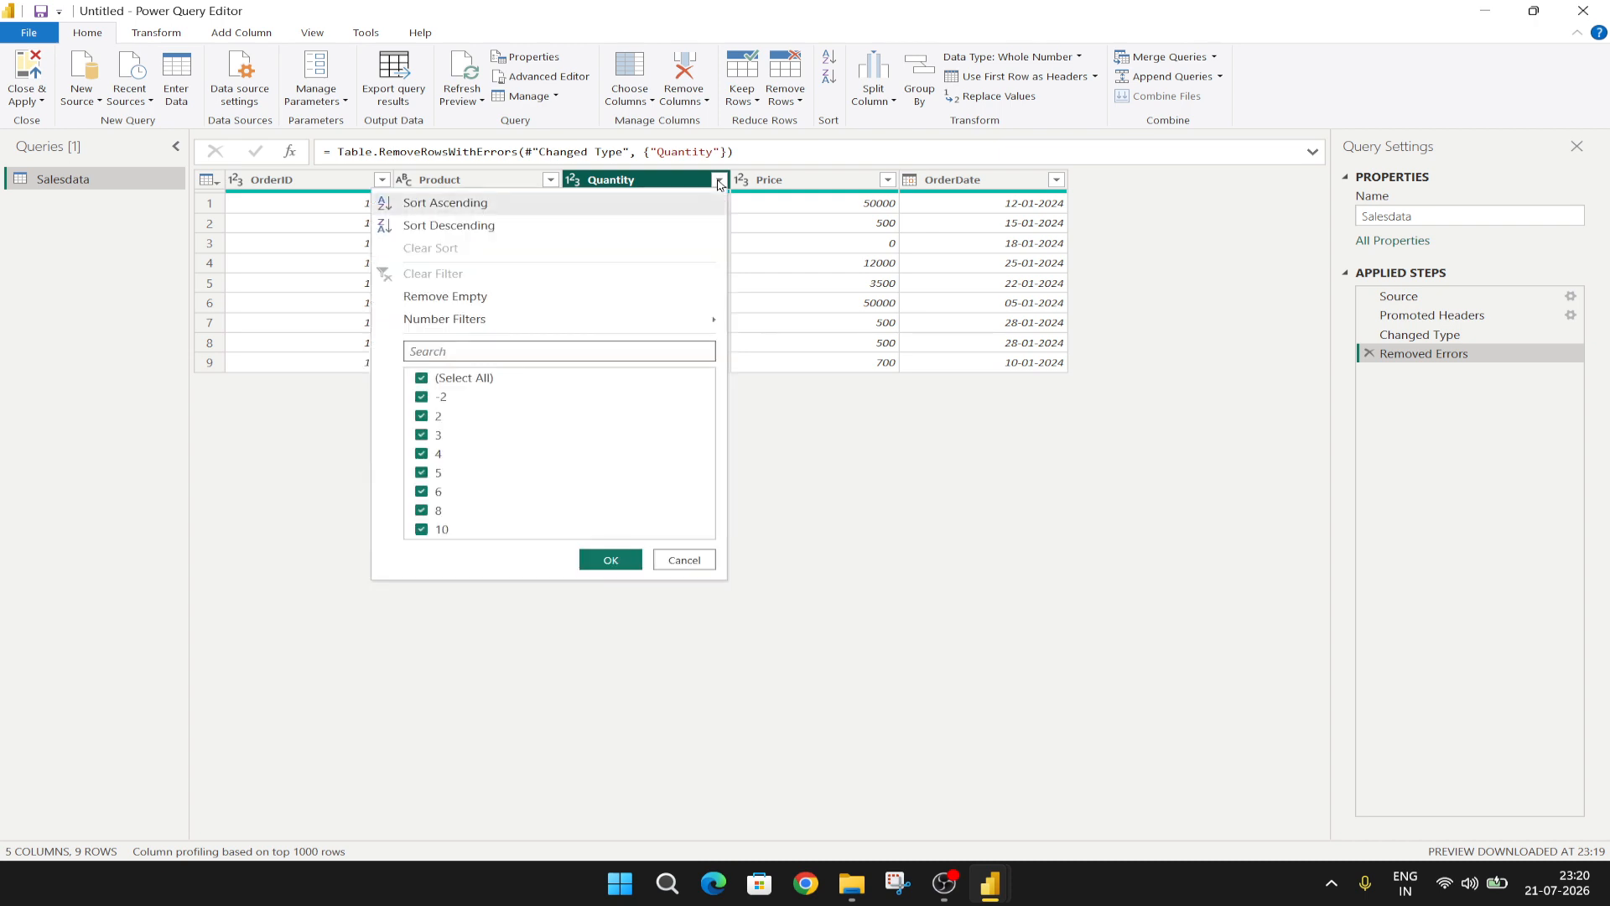
click(719, 181)
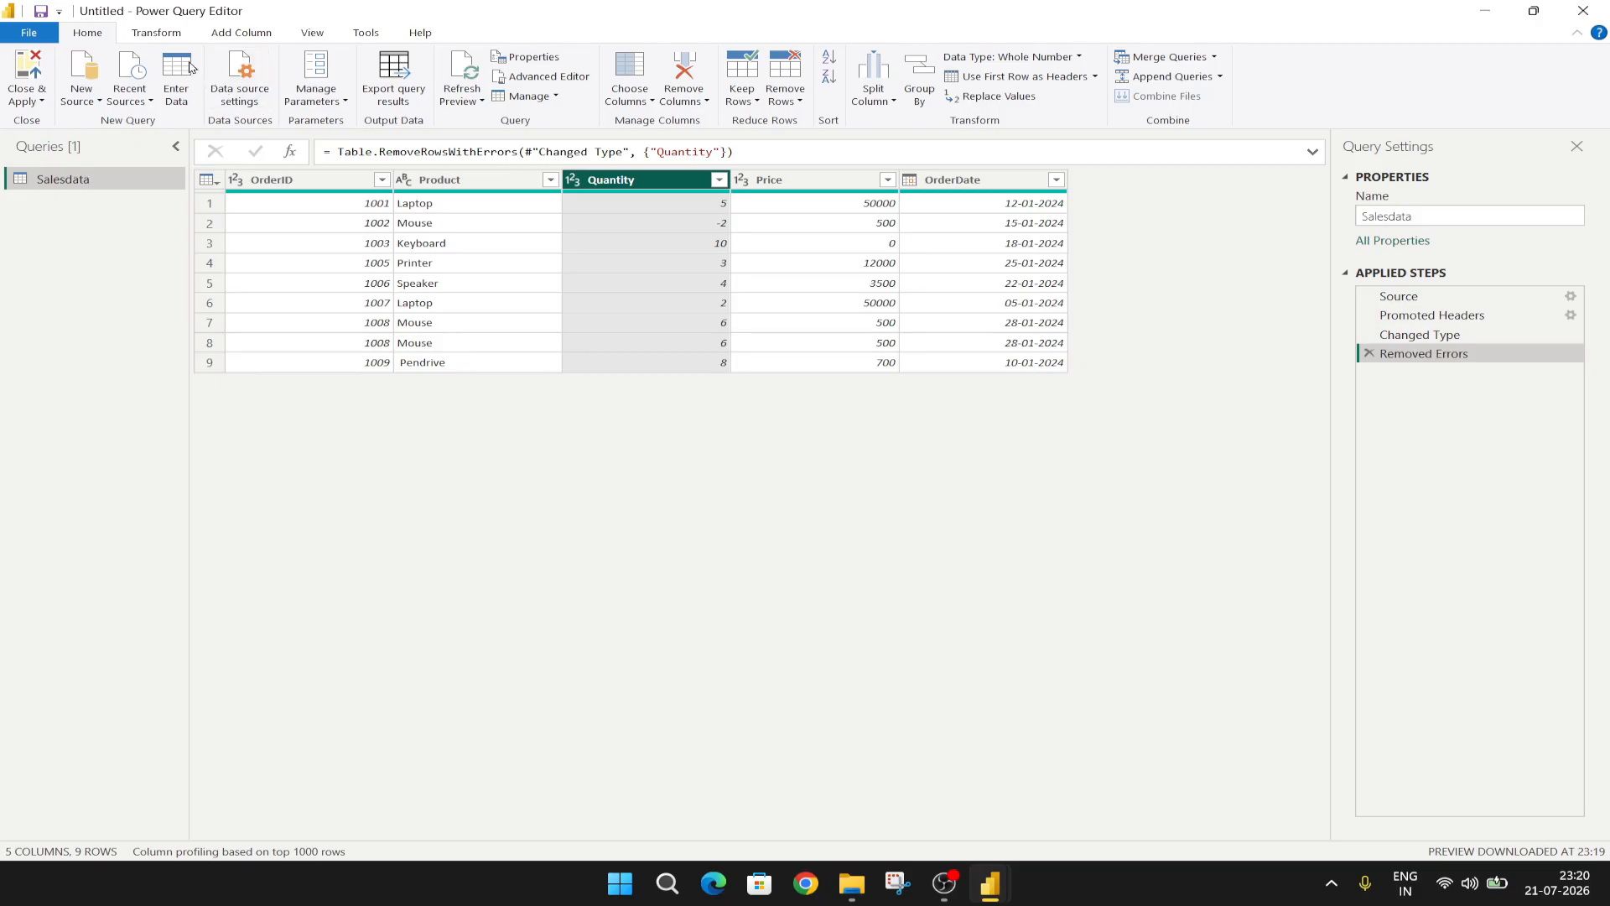
click(157, 33)
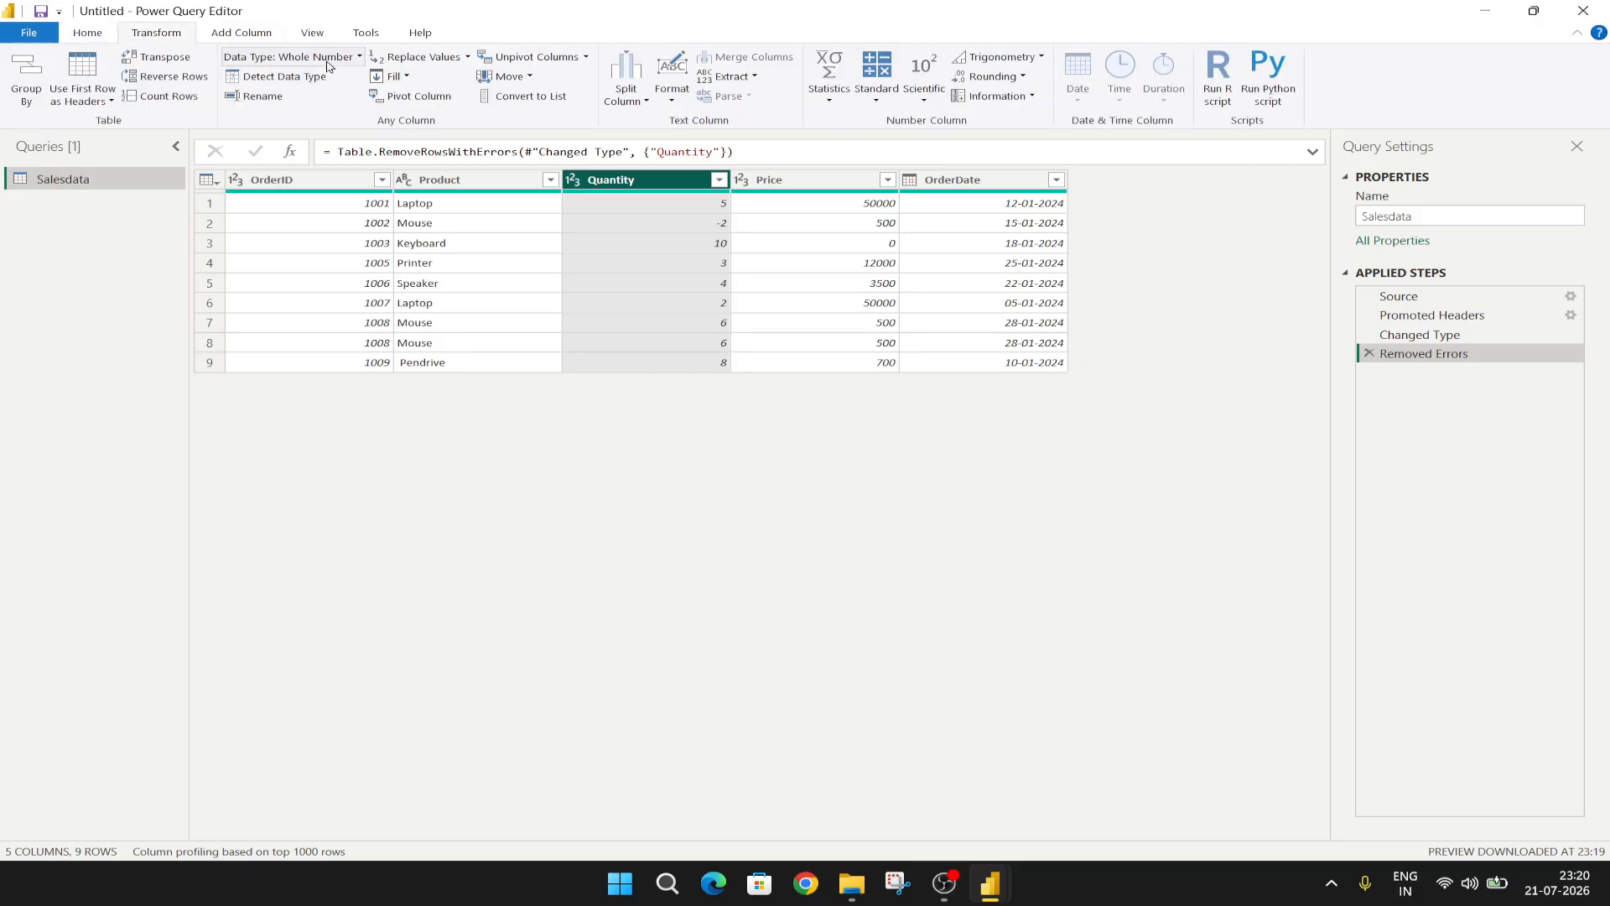
click(719, 181)
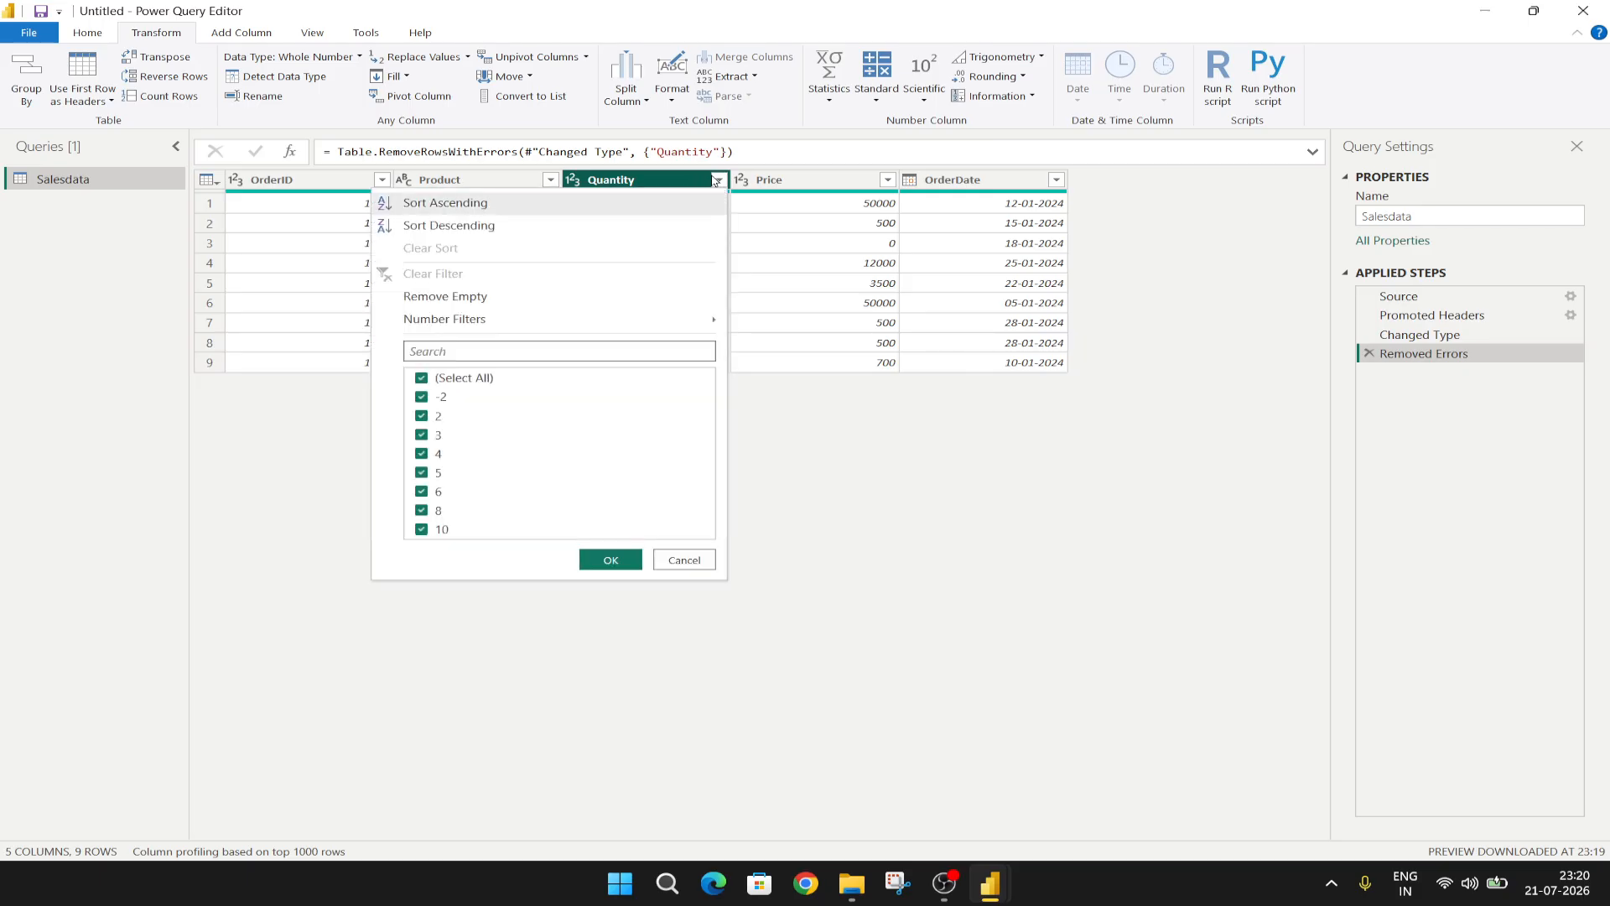
mouse_move(672, 318)
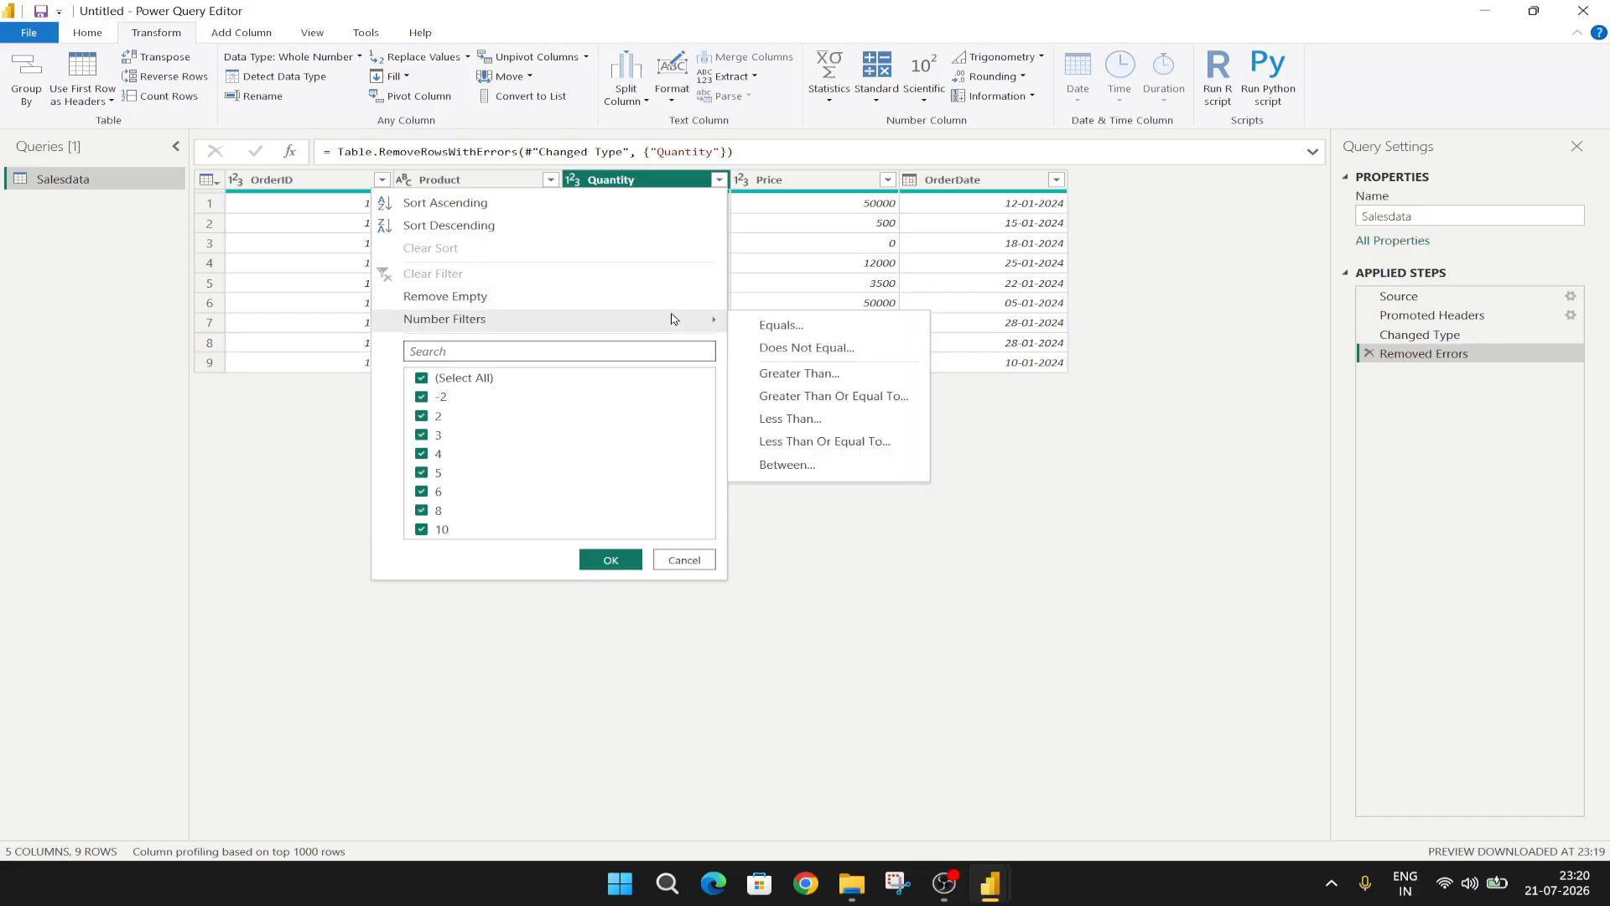
click(719, 181)
click(717, 223)
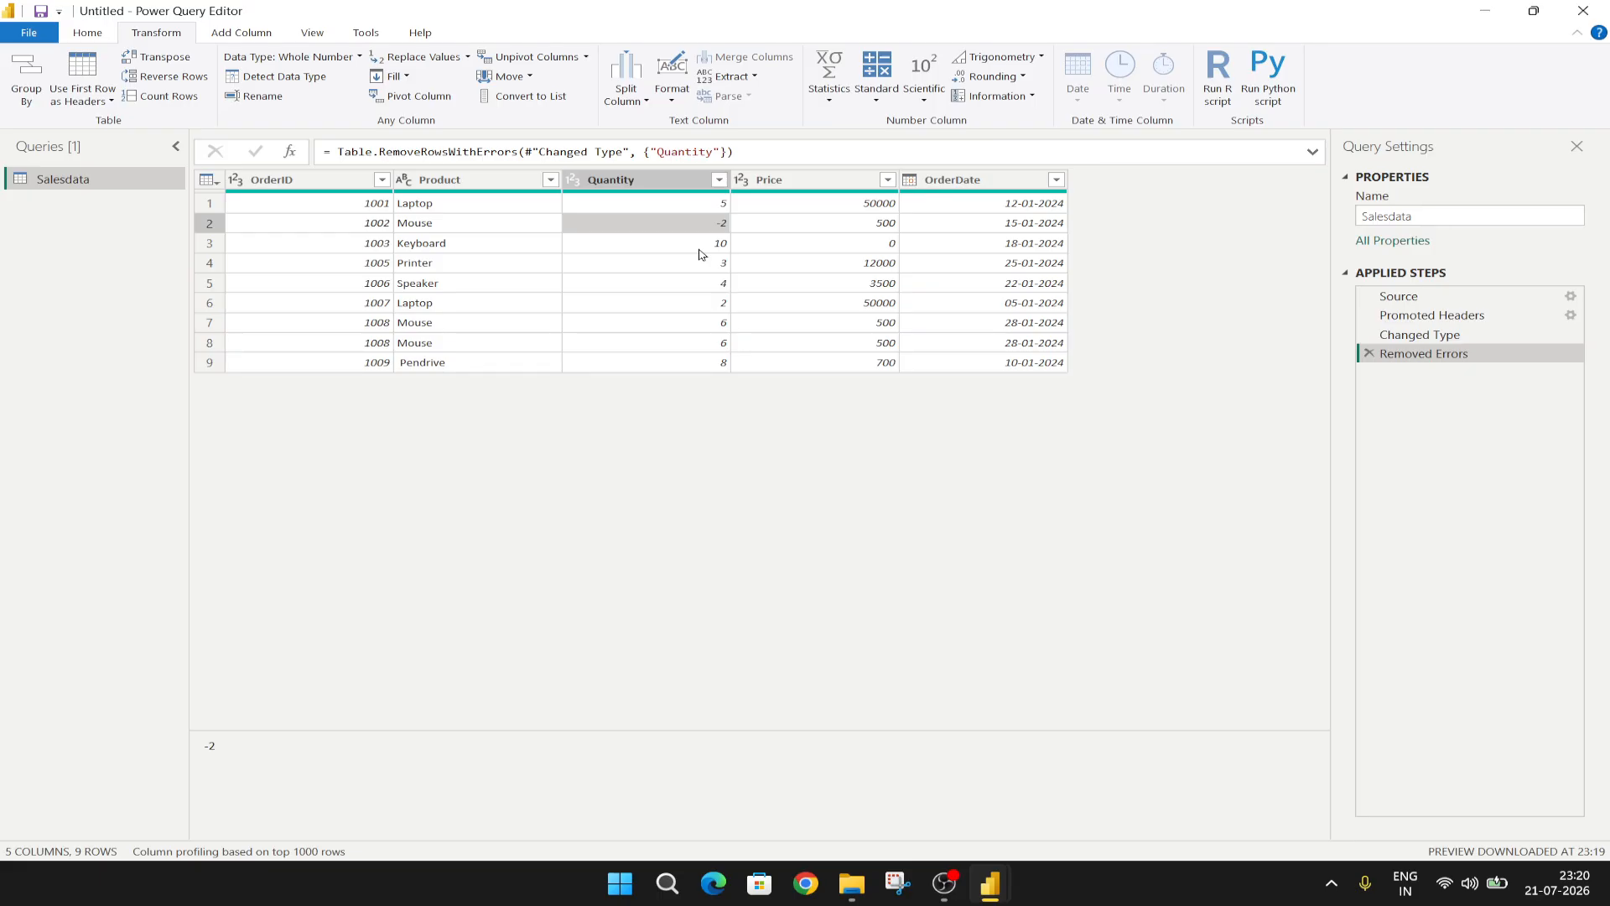
Filter the Quantity column with a number filter to keep only rows greater than or equal to 0
click(718, 180)
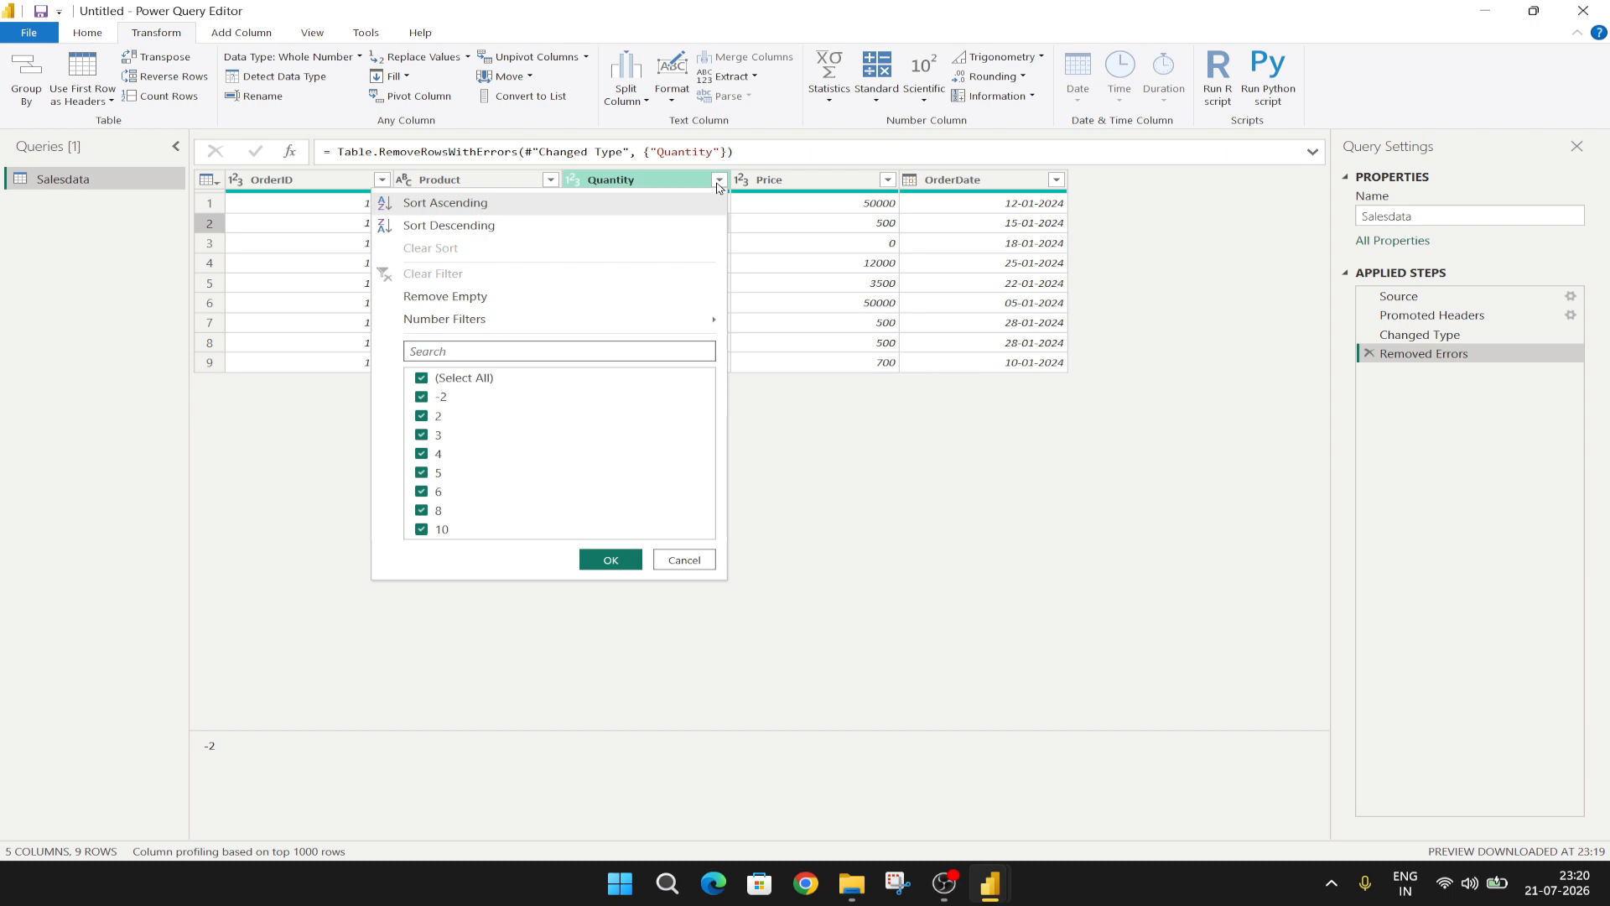
mouse_move(695, 326)
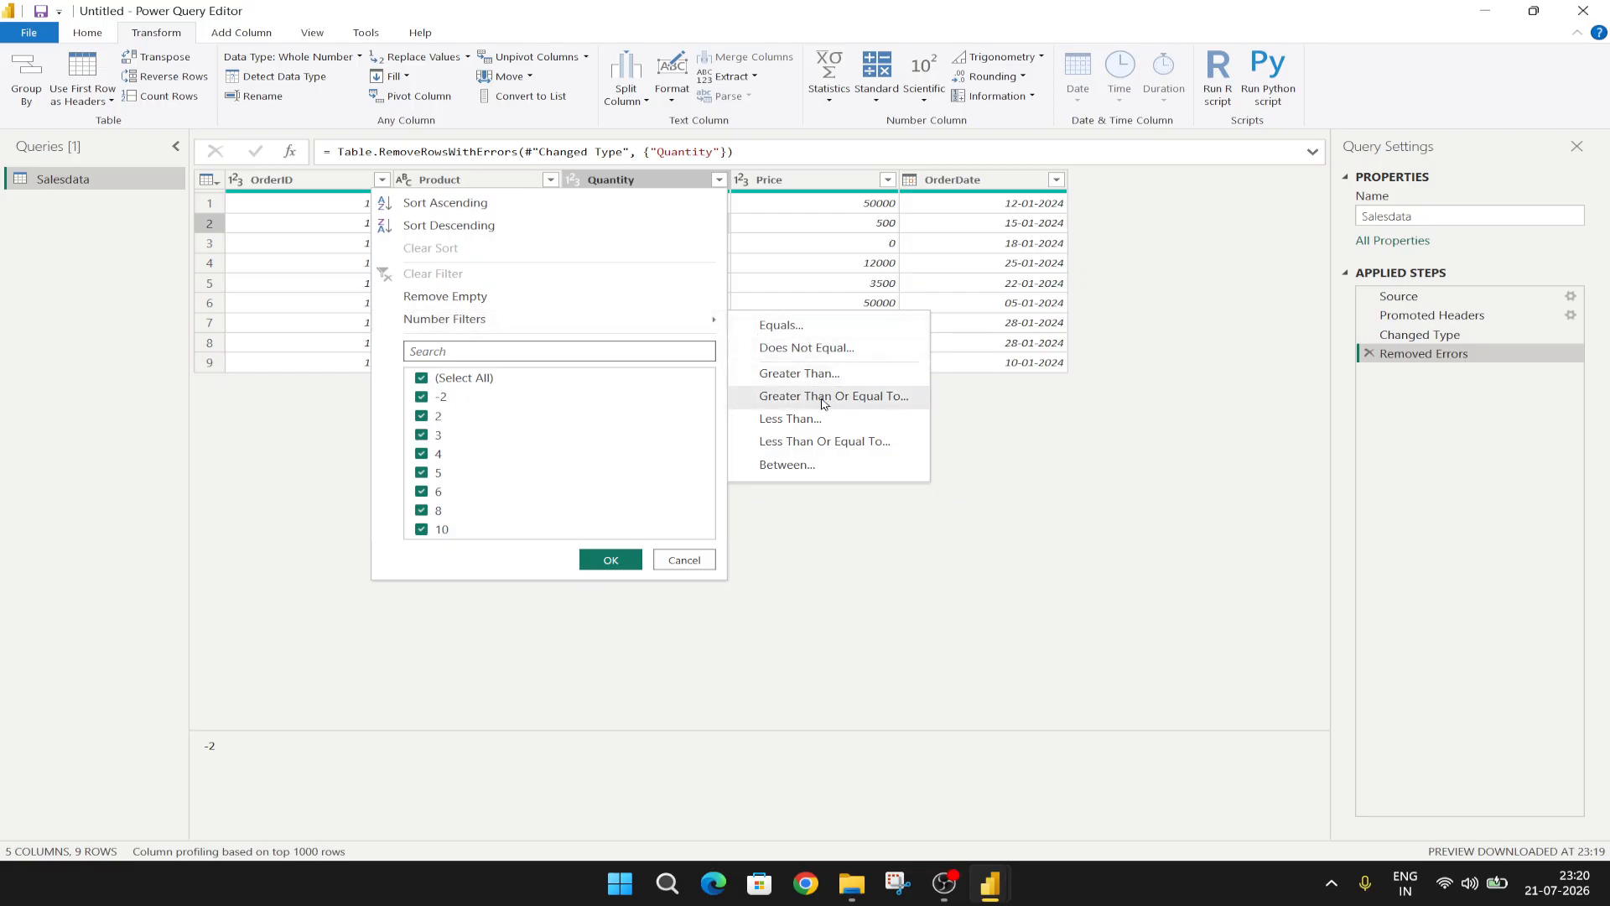
click(887, 410)
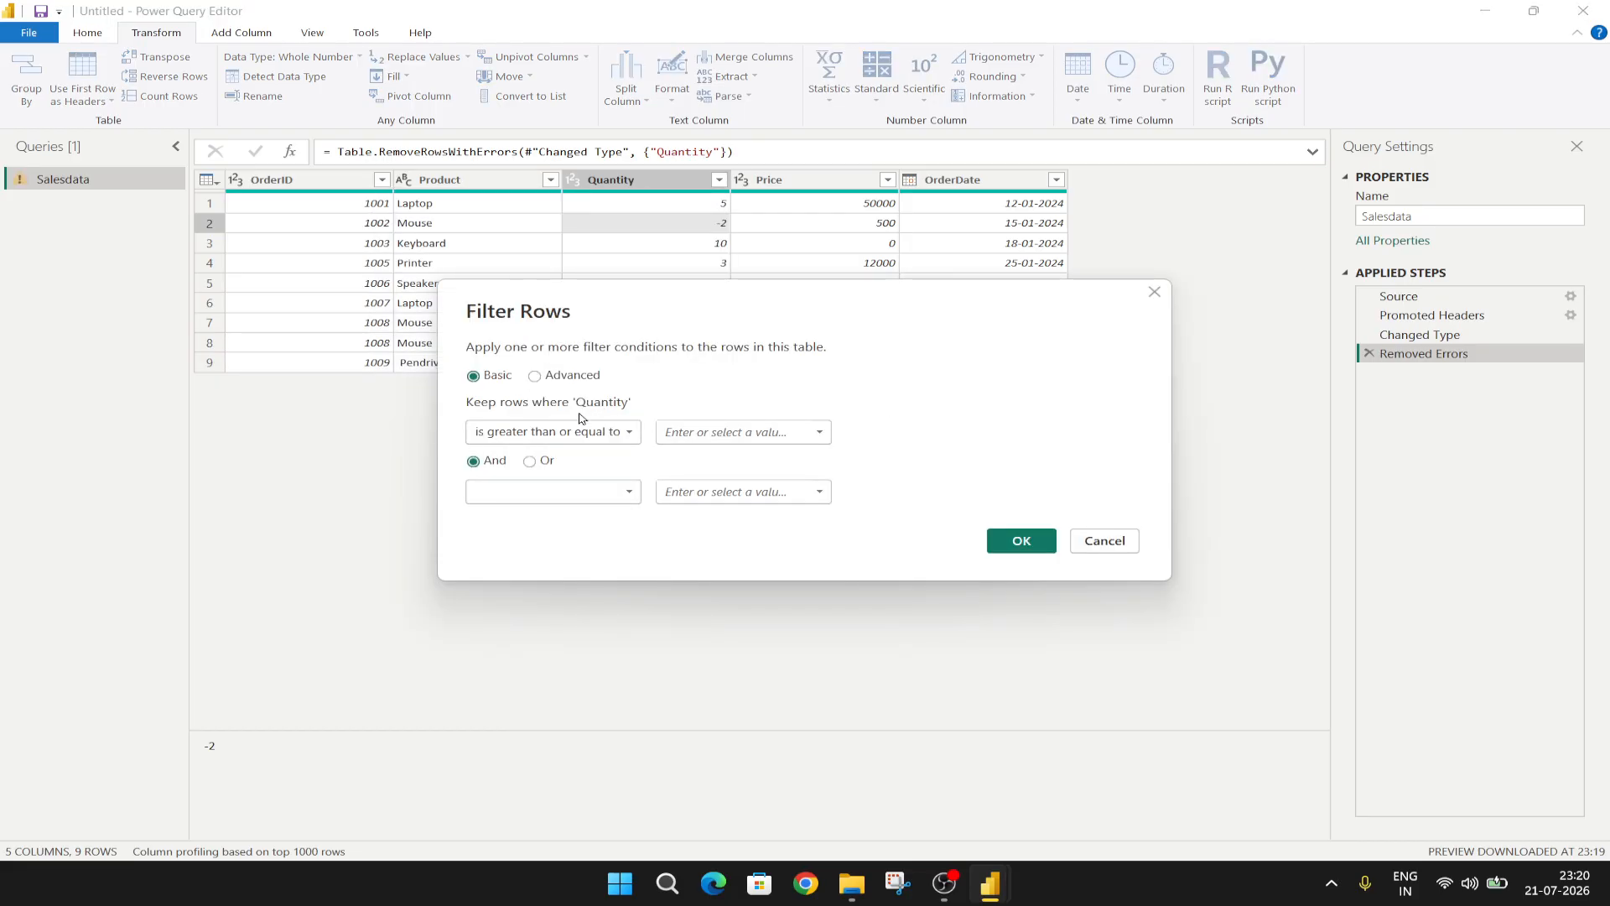
click(674, 432)
text(0)
click(1020, 544)
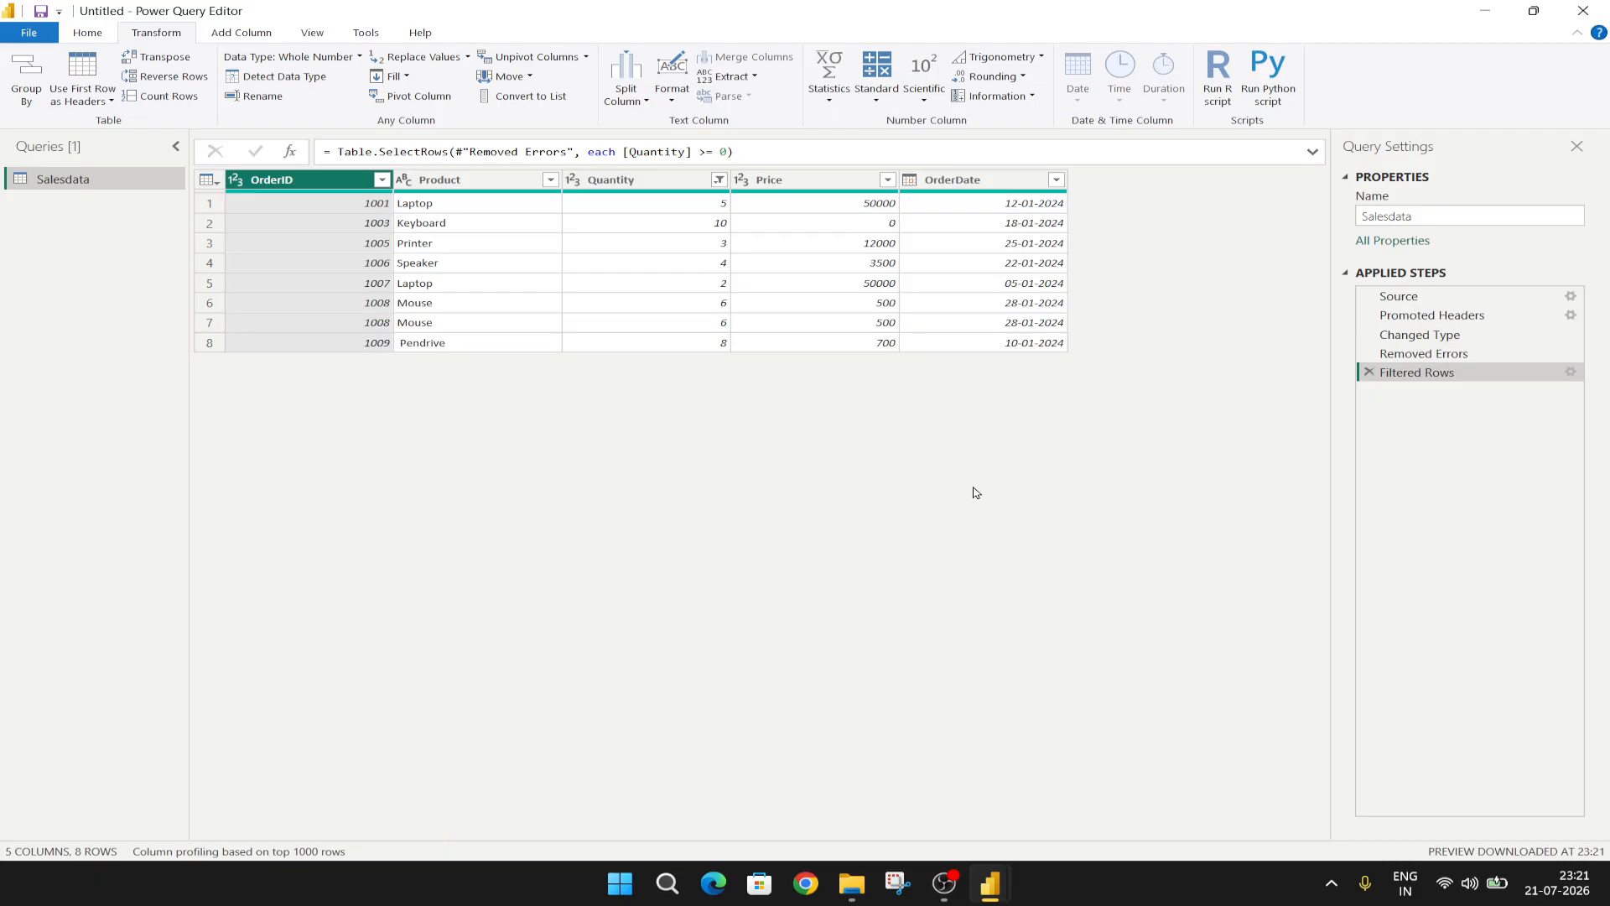
Filter the Price column with a number filter to keep only rows greater than 0
click(855, 225)
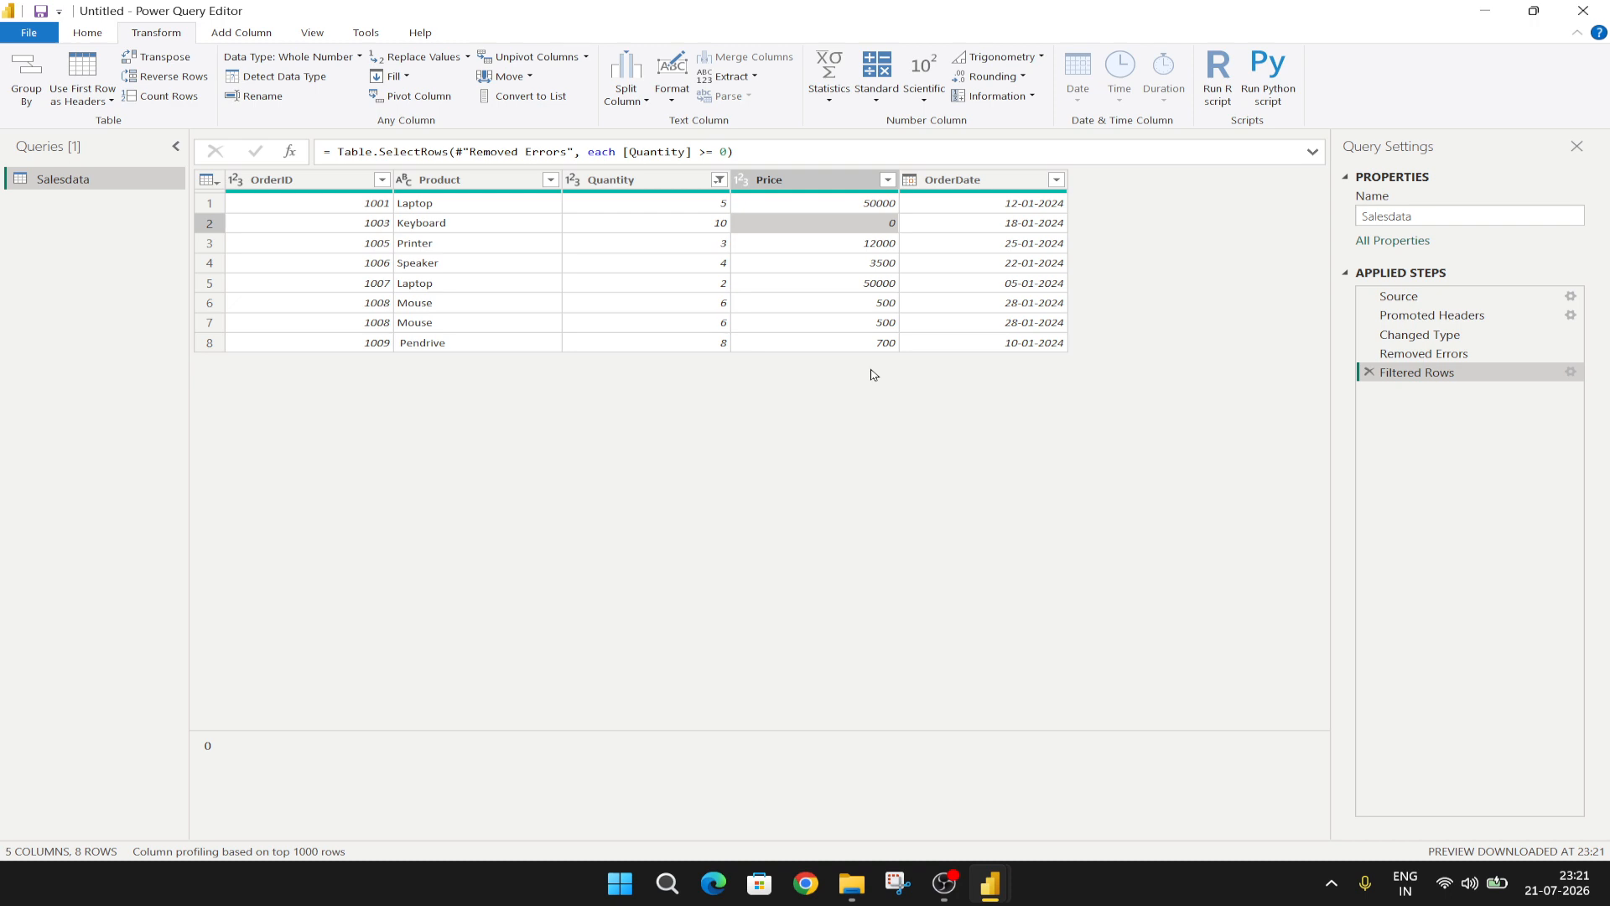
click(826, 179)
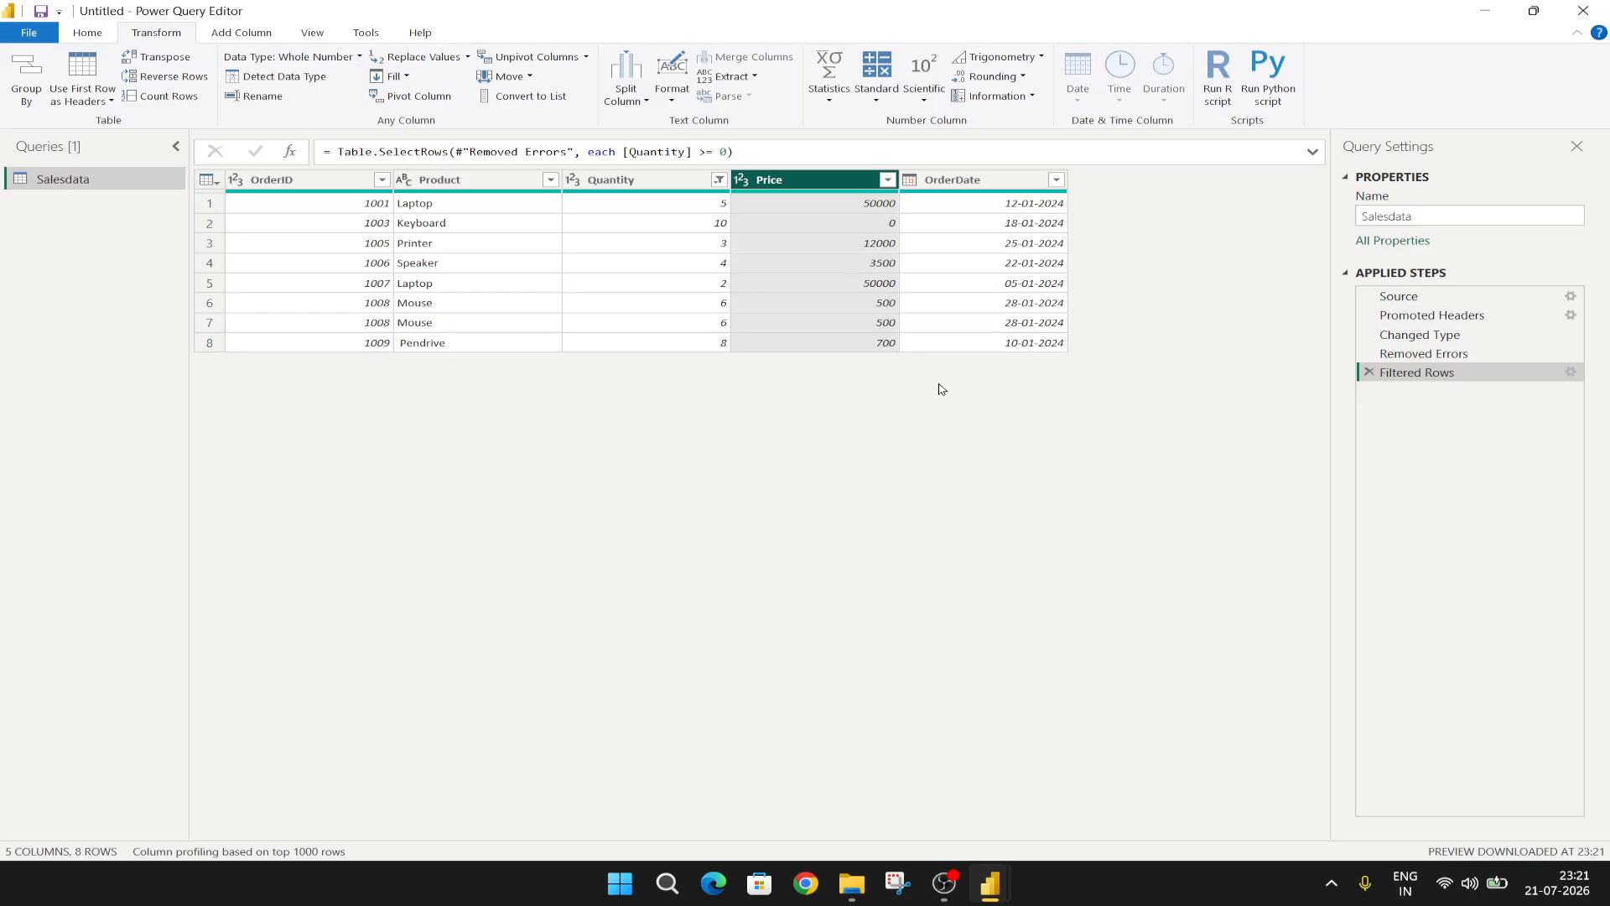
click(887, 180)
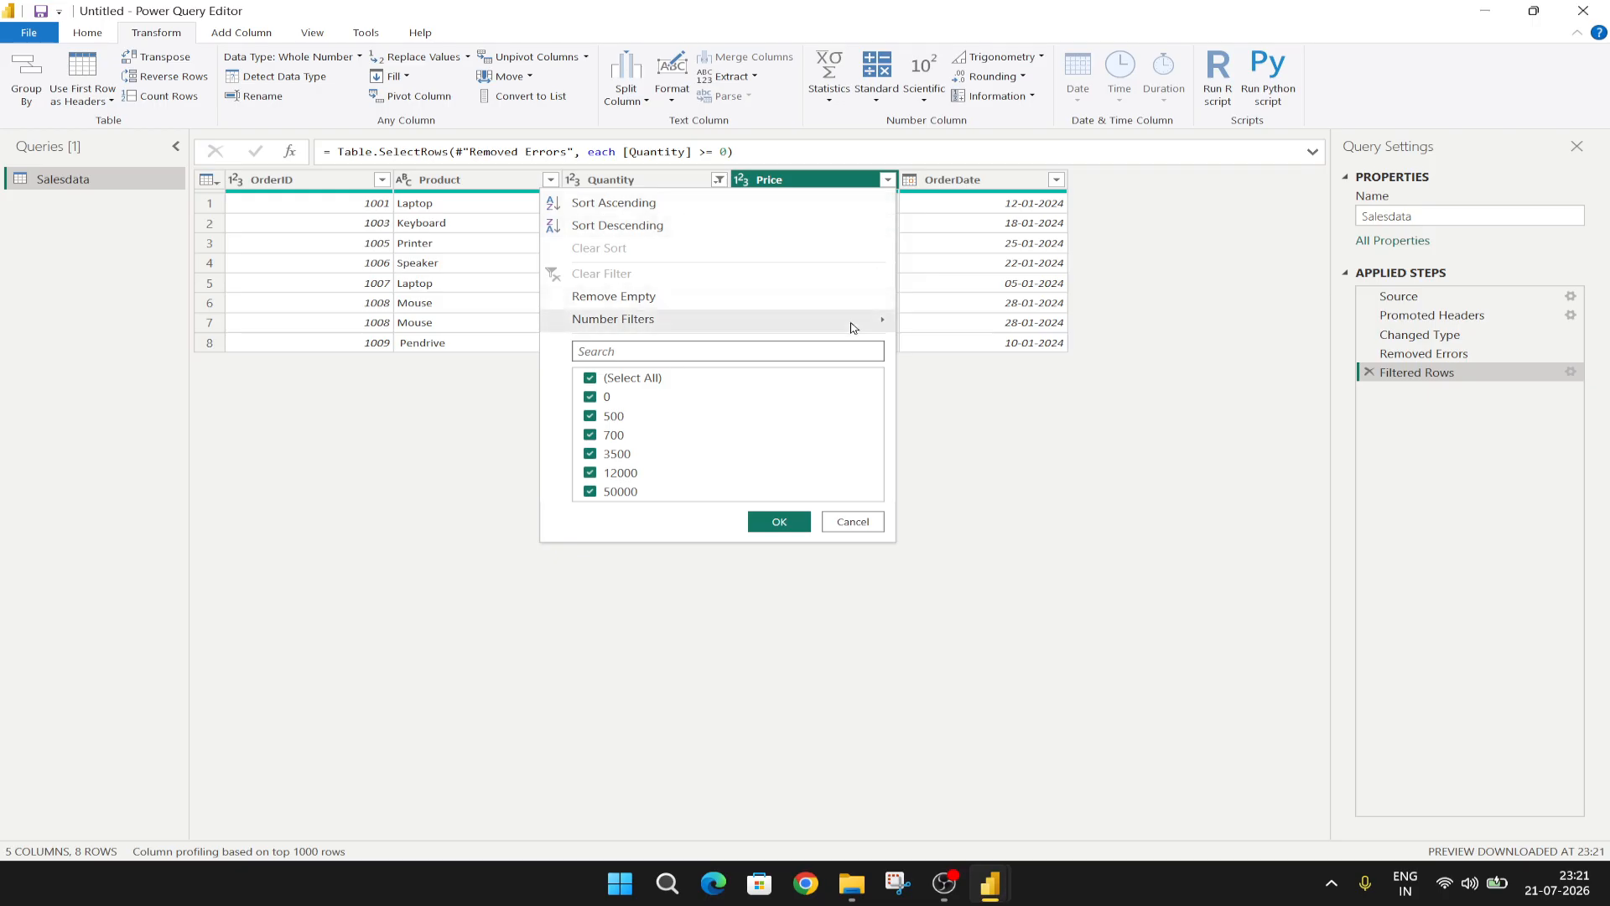
mouse_move(853, 327)
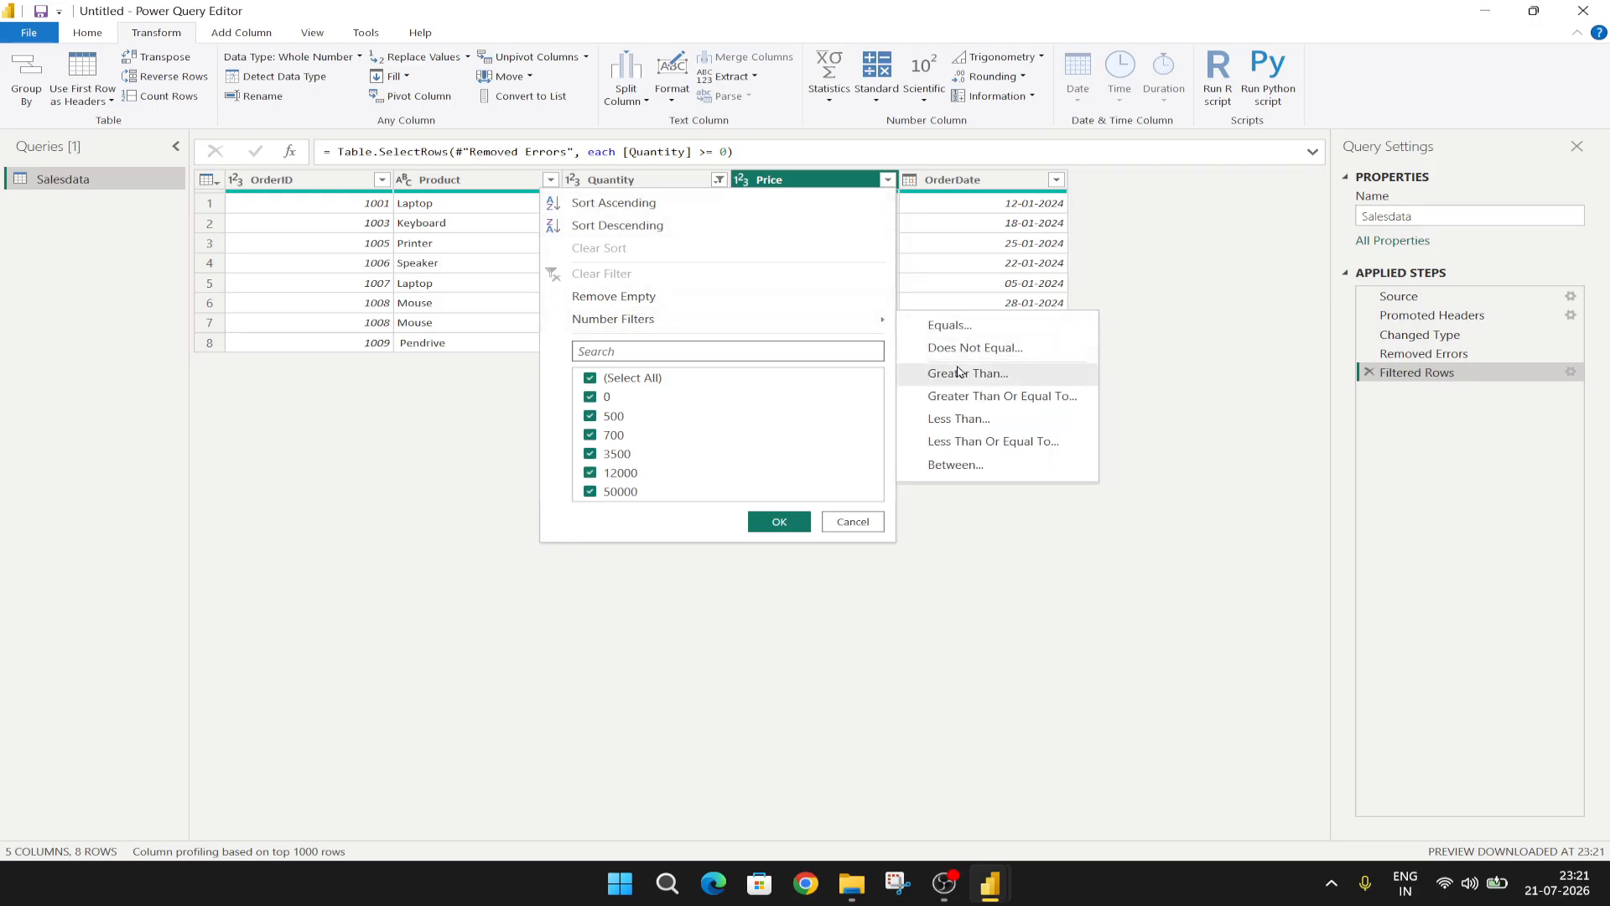
click(1025, 383)
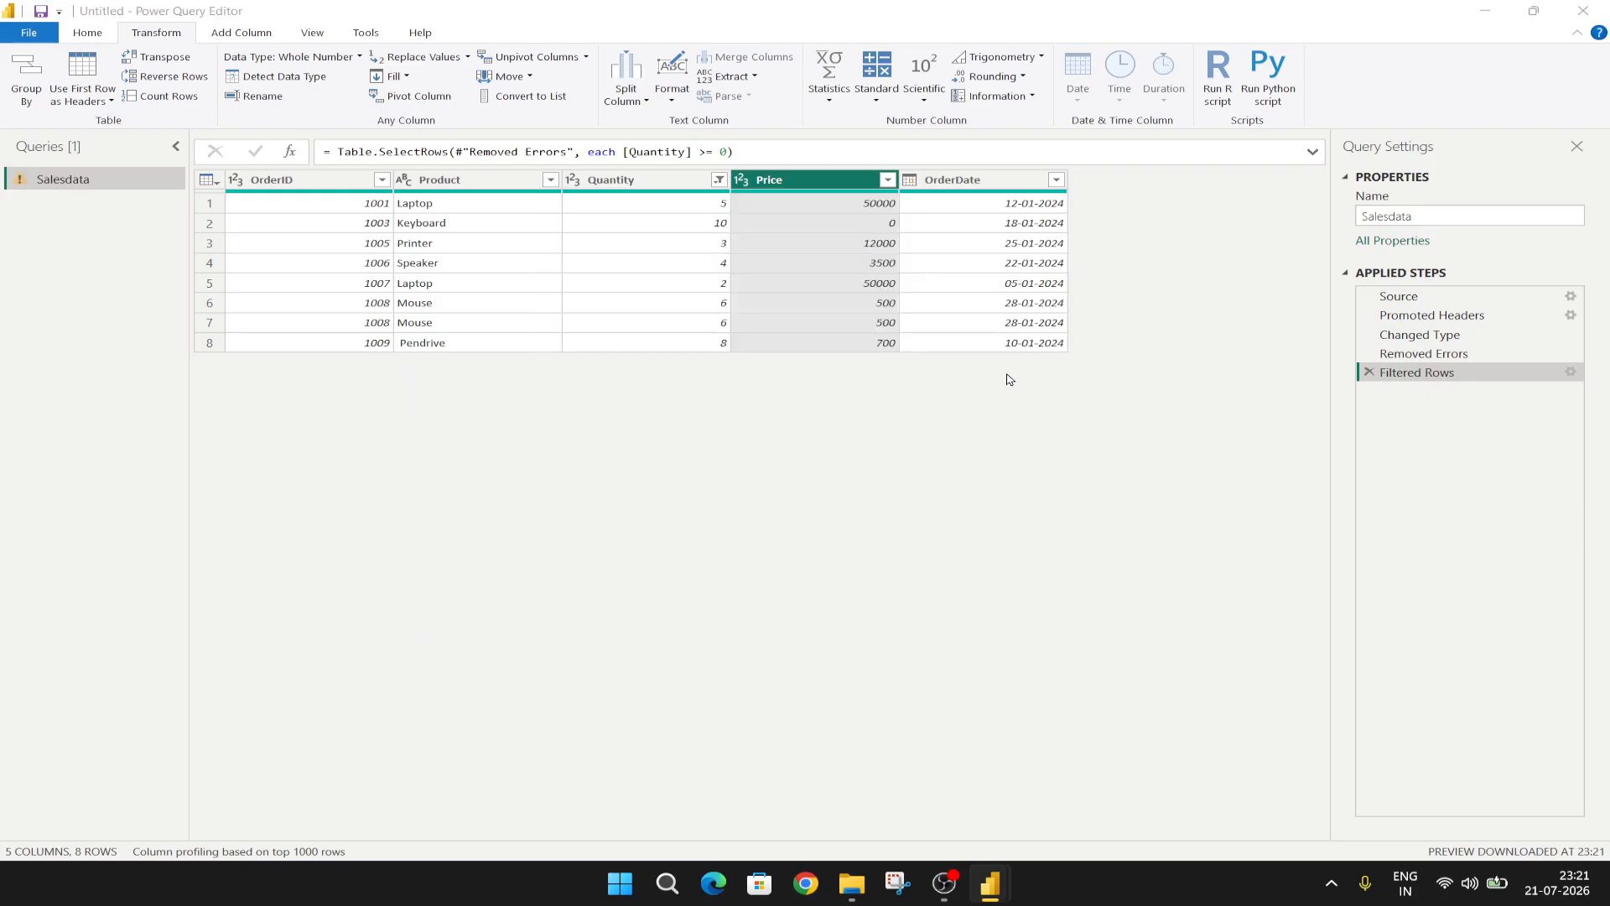
click(712, 432)
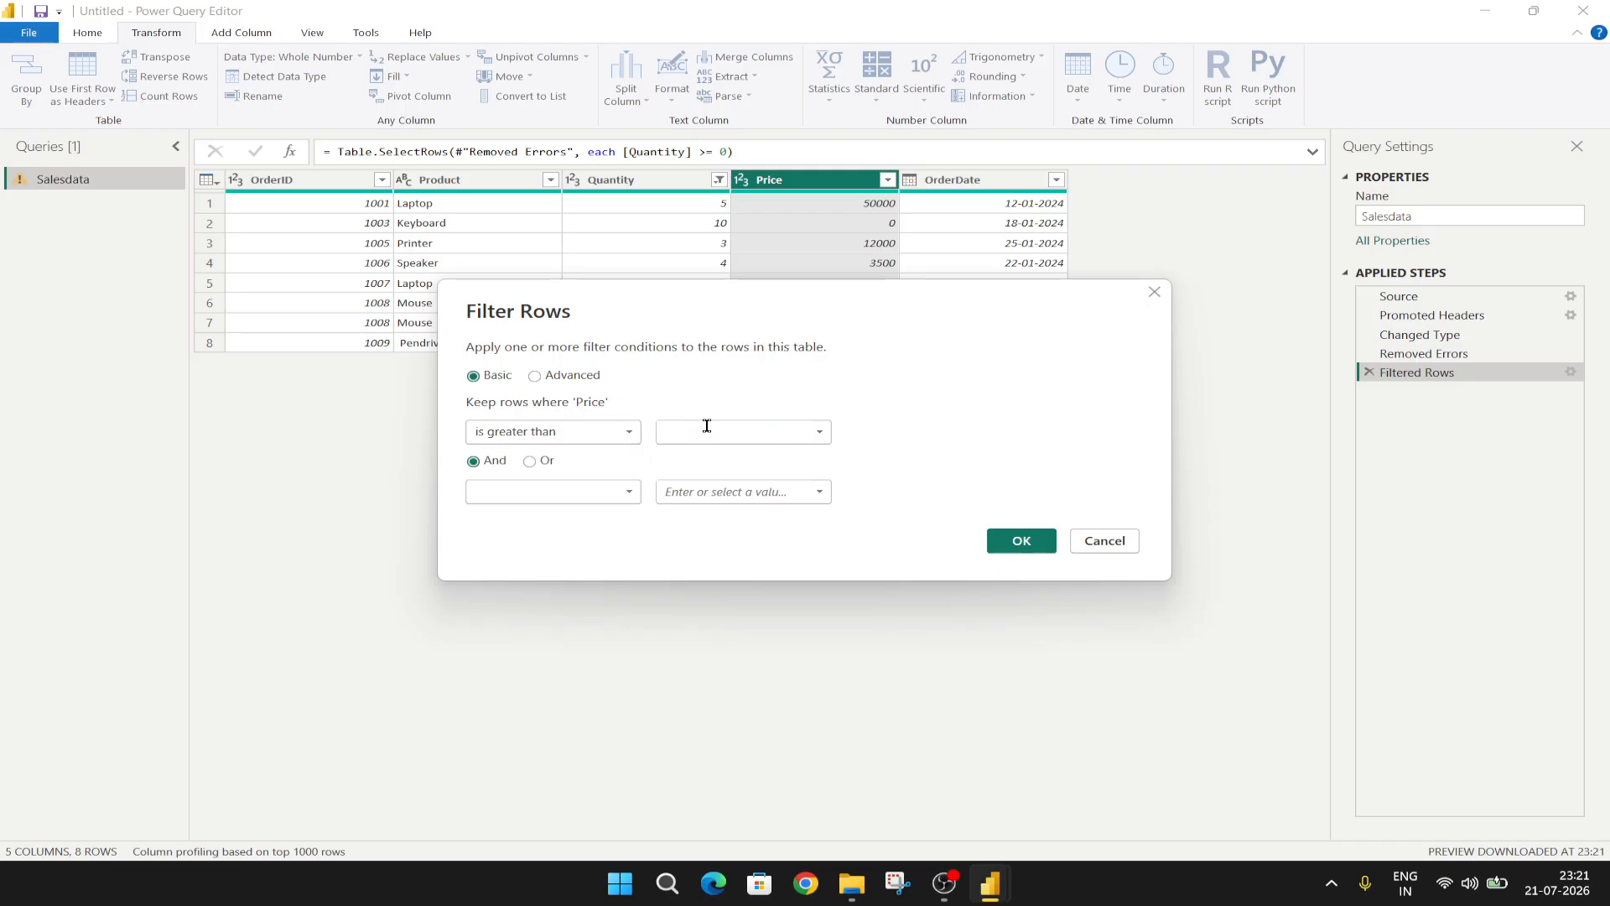
text(0)
click(1018, 540)
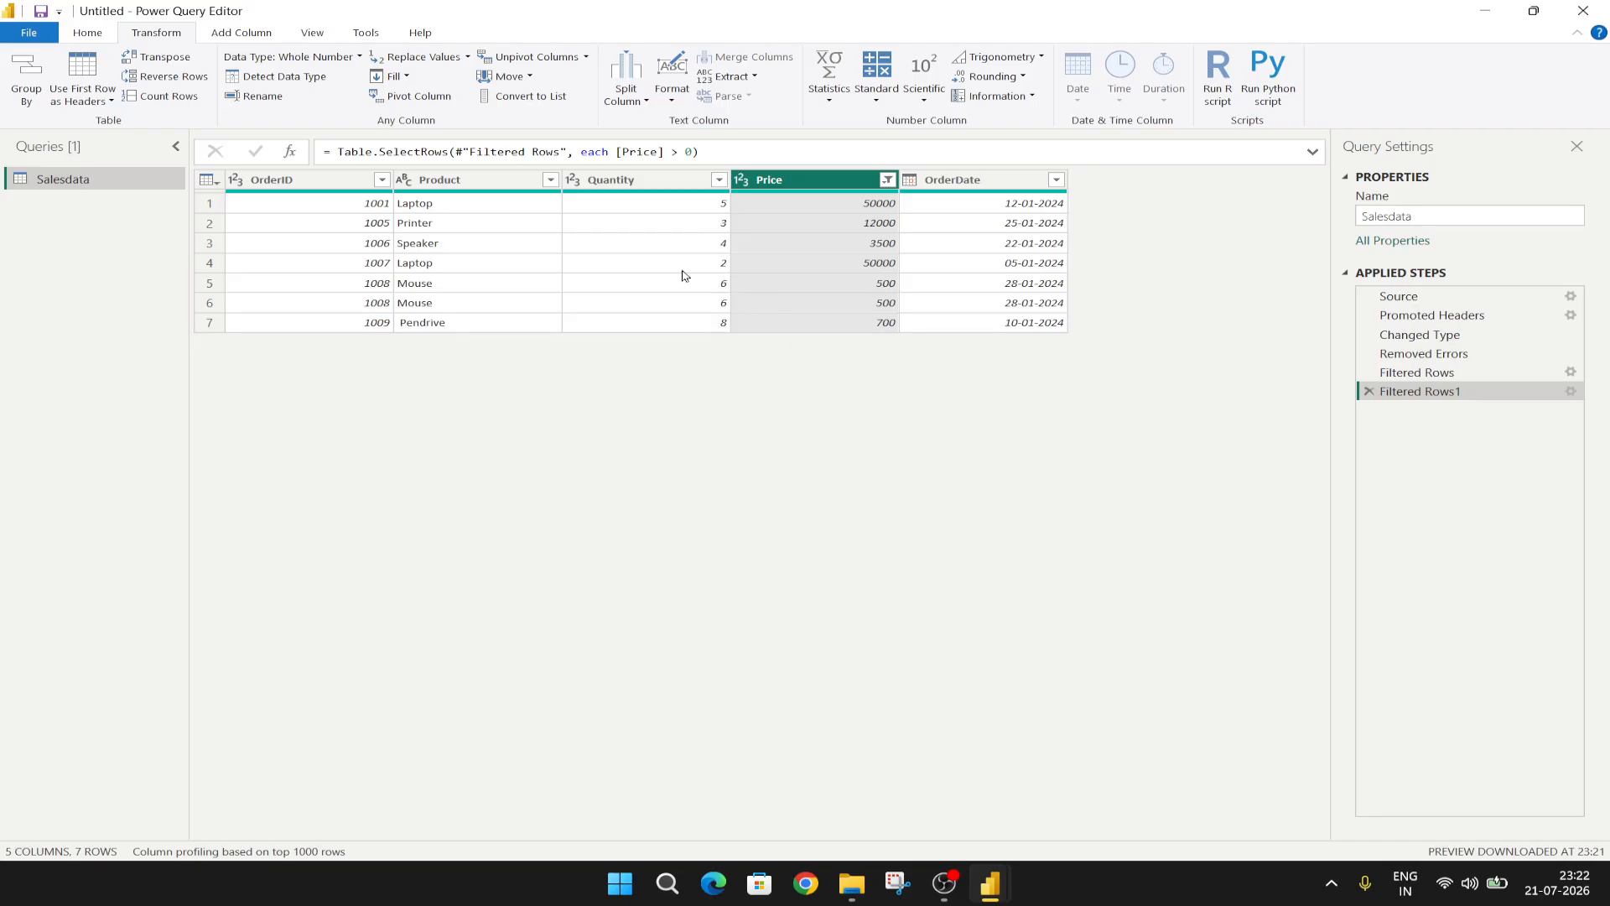
Sort the rows by the OrderDate column in ascending order
click(997, 181)
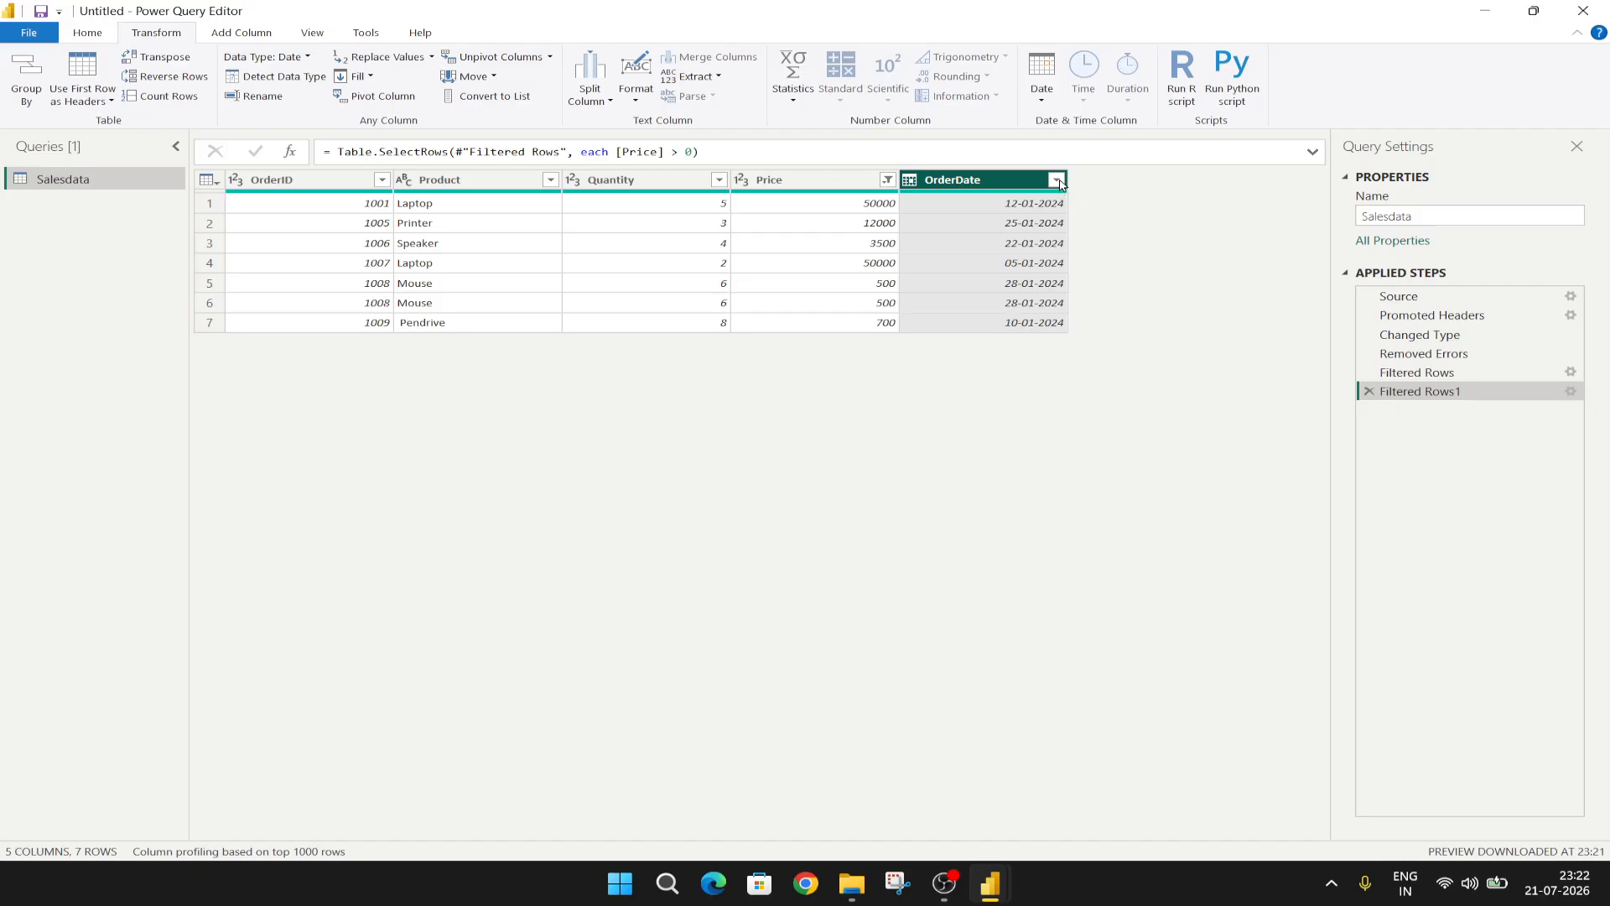
click(262, 57)
click(265, 60)
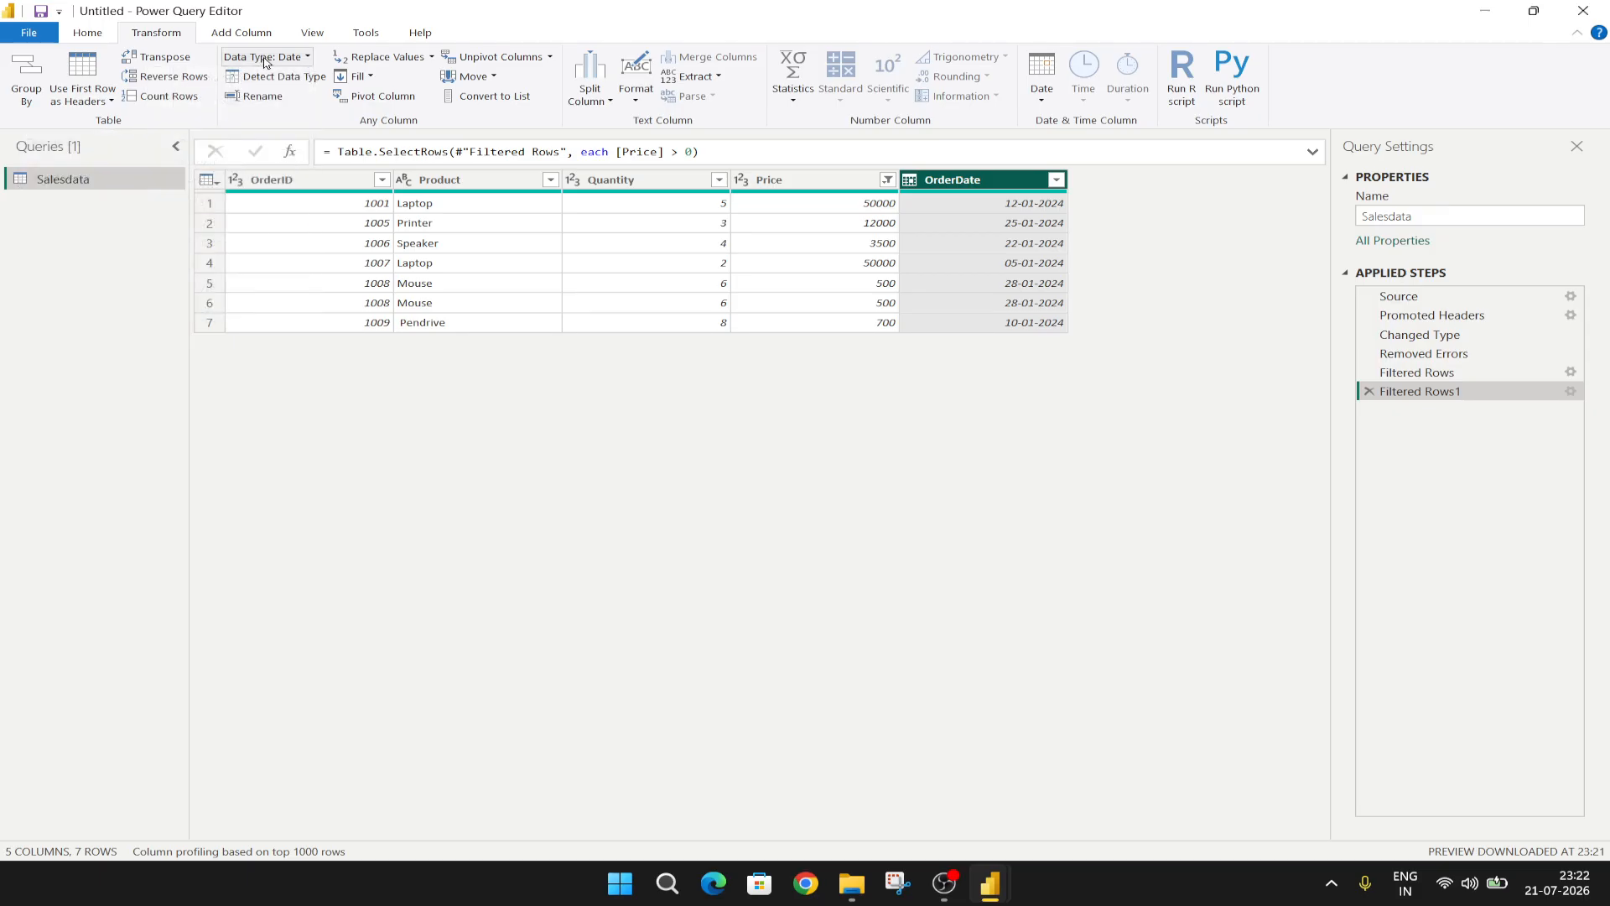
click(1057, 181)
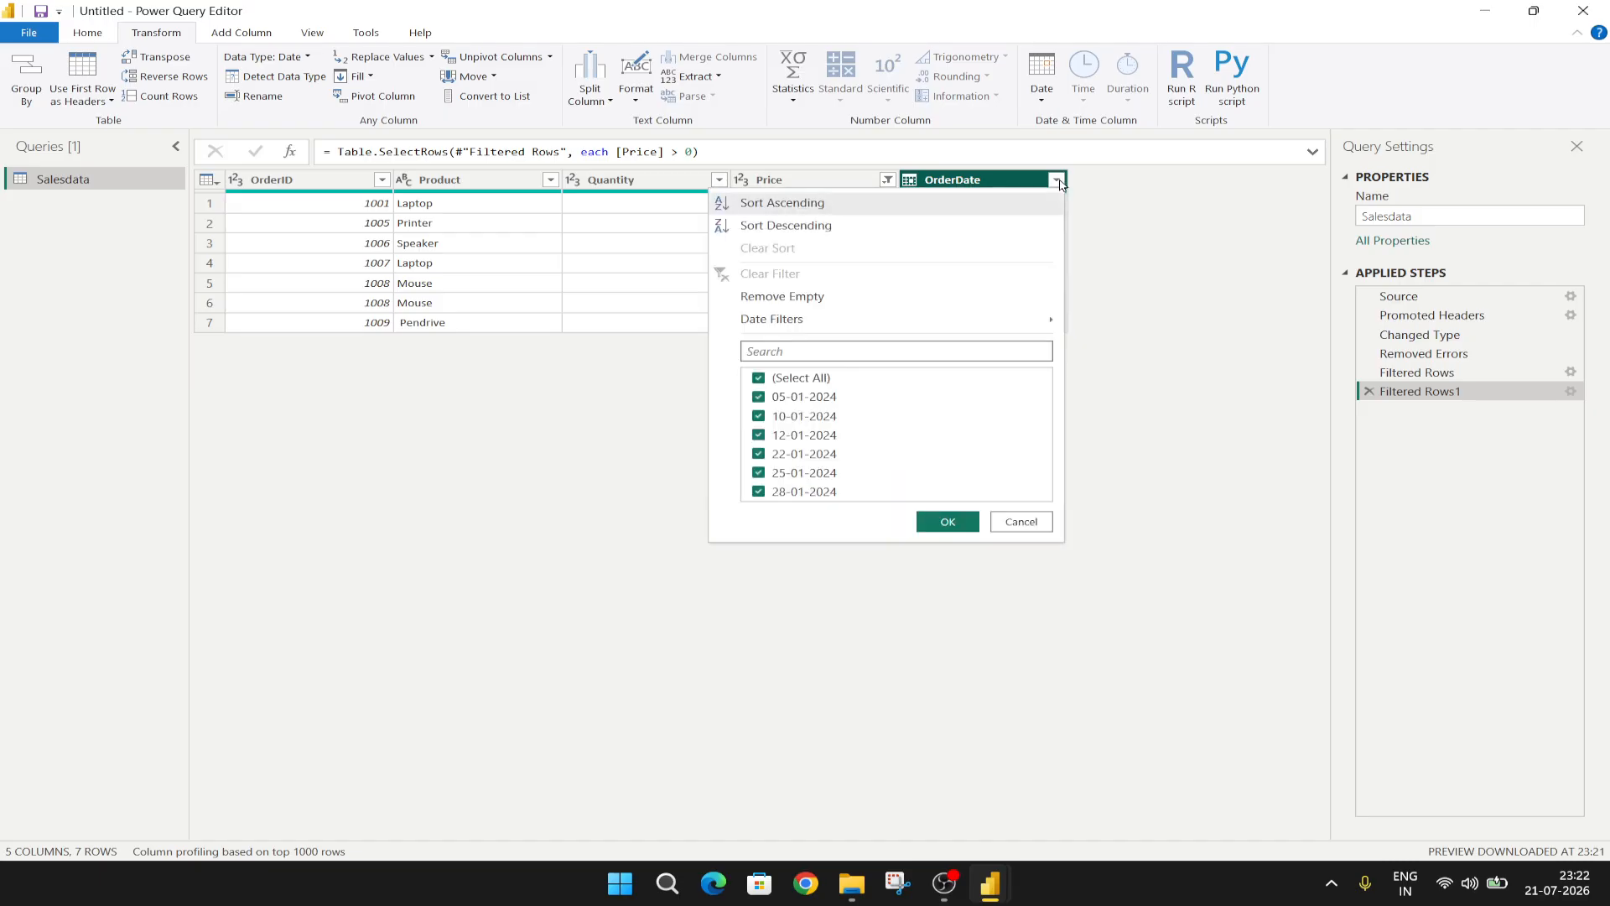
click(858, 210)
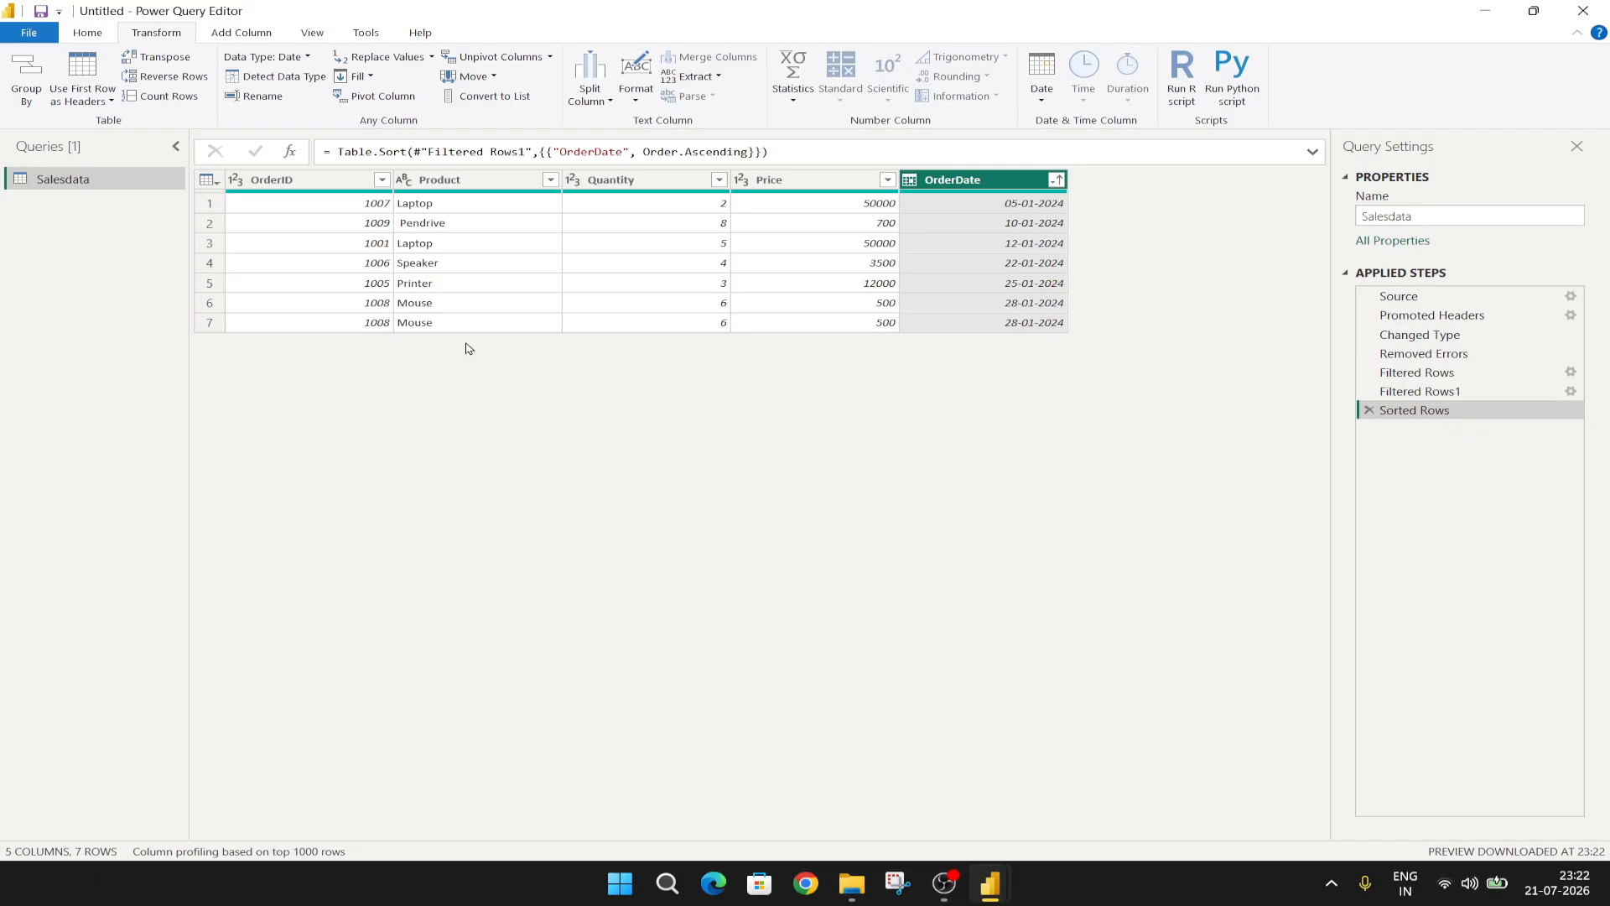
Trim the extra spaces from the text in the Product column
click(464, 227)
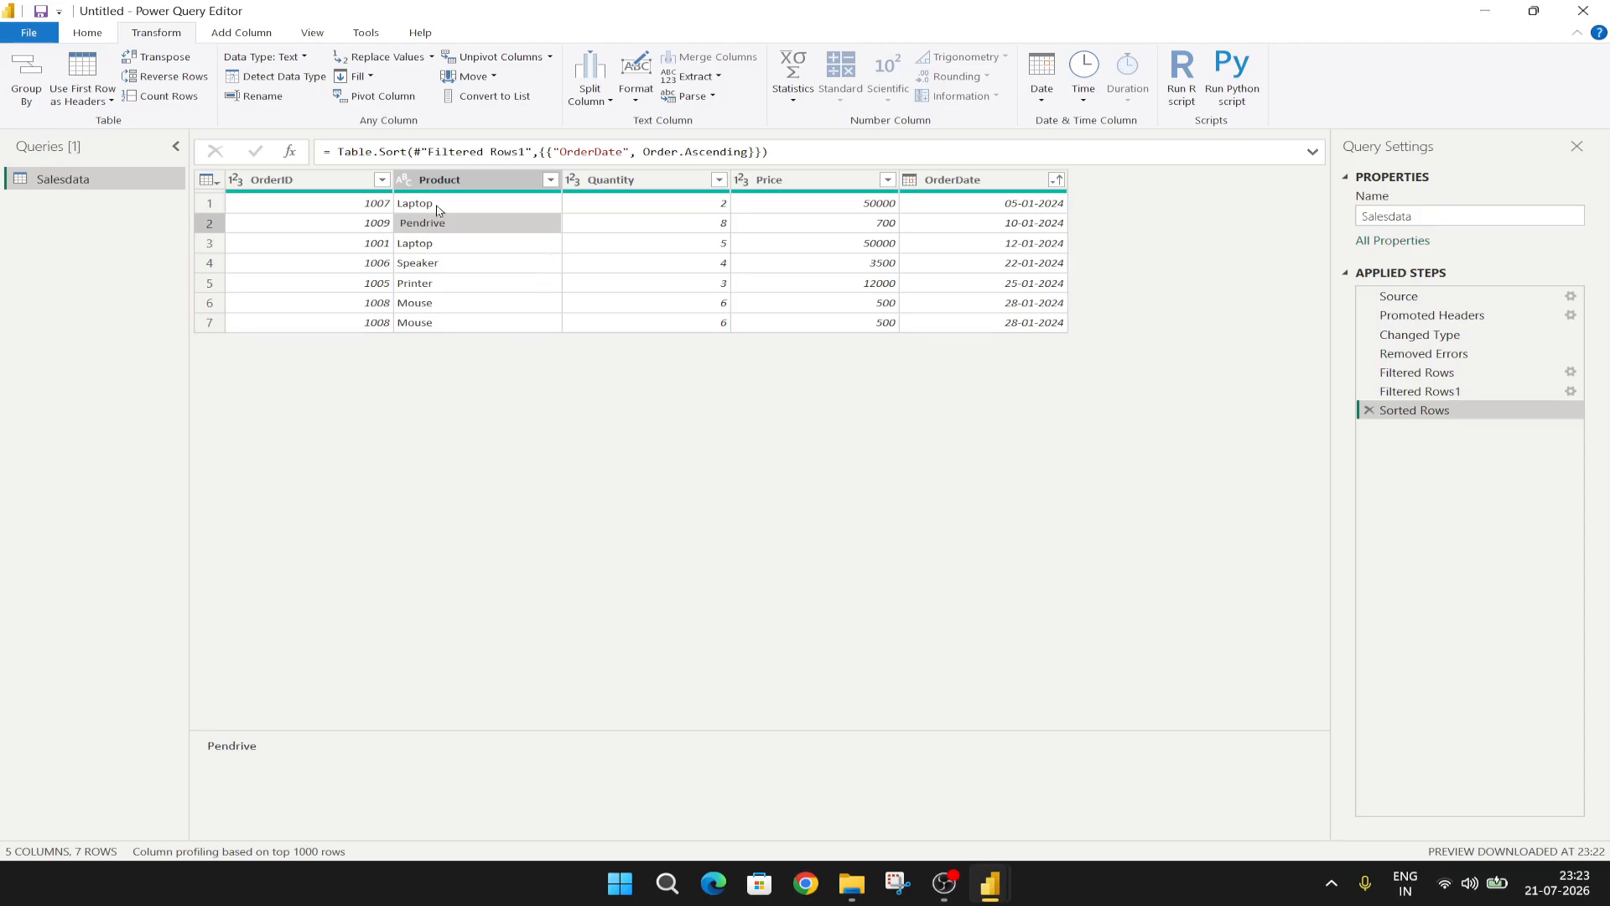
click(482, 181)
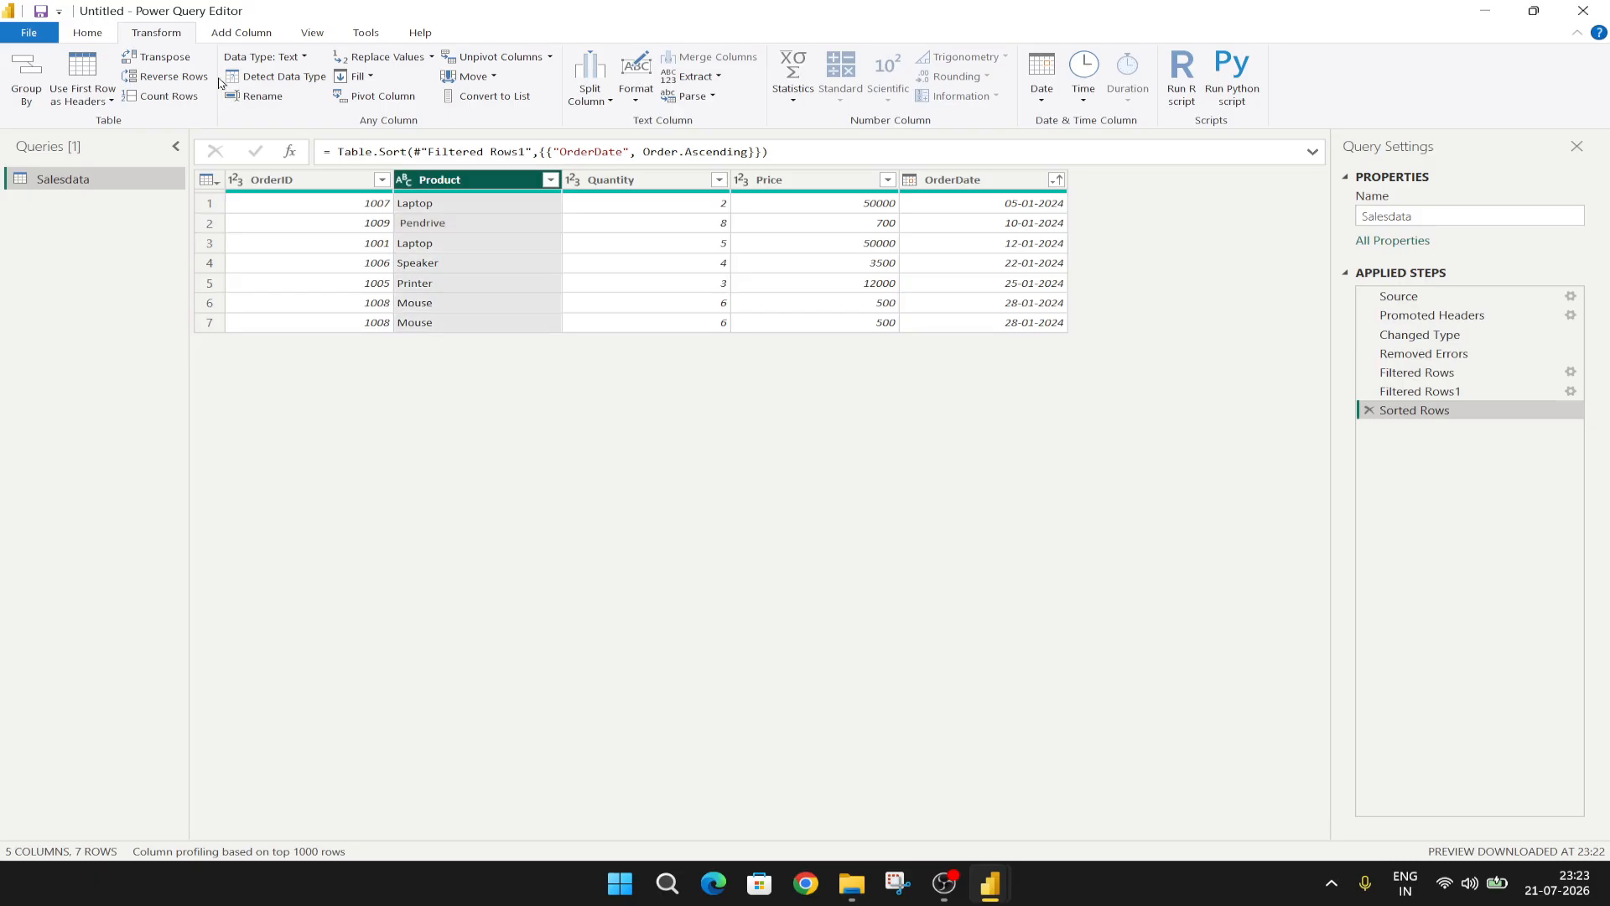
click(640, 107)
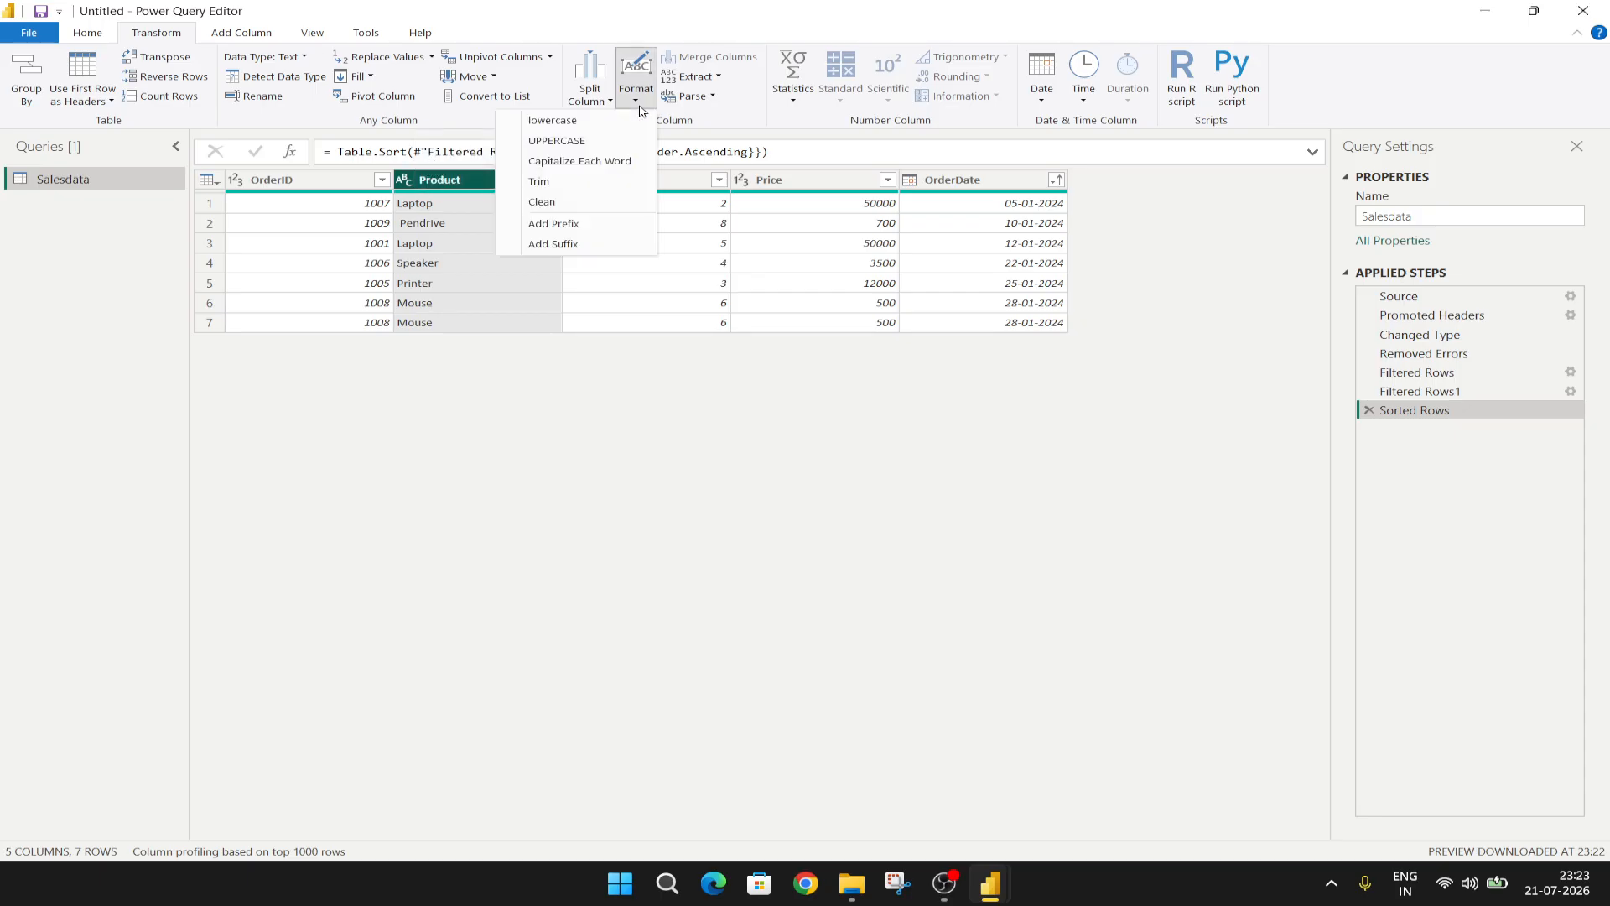
click(603, 181)
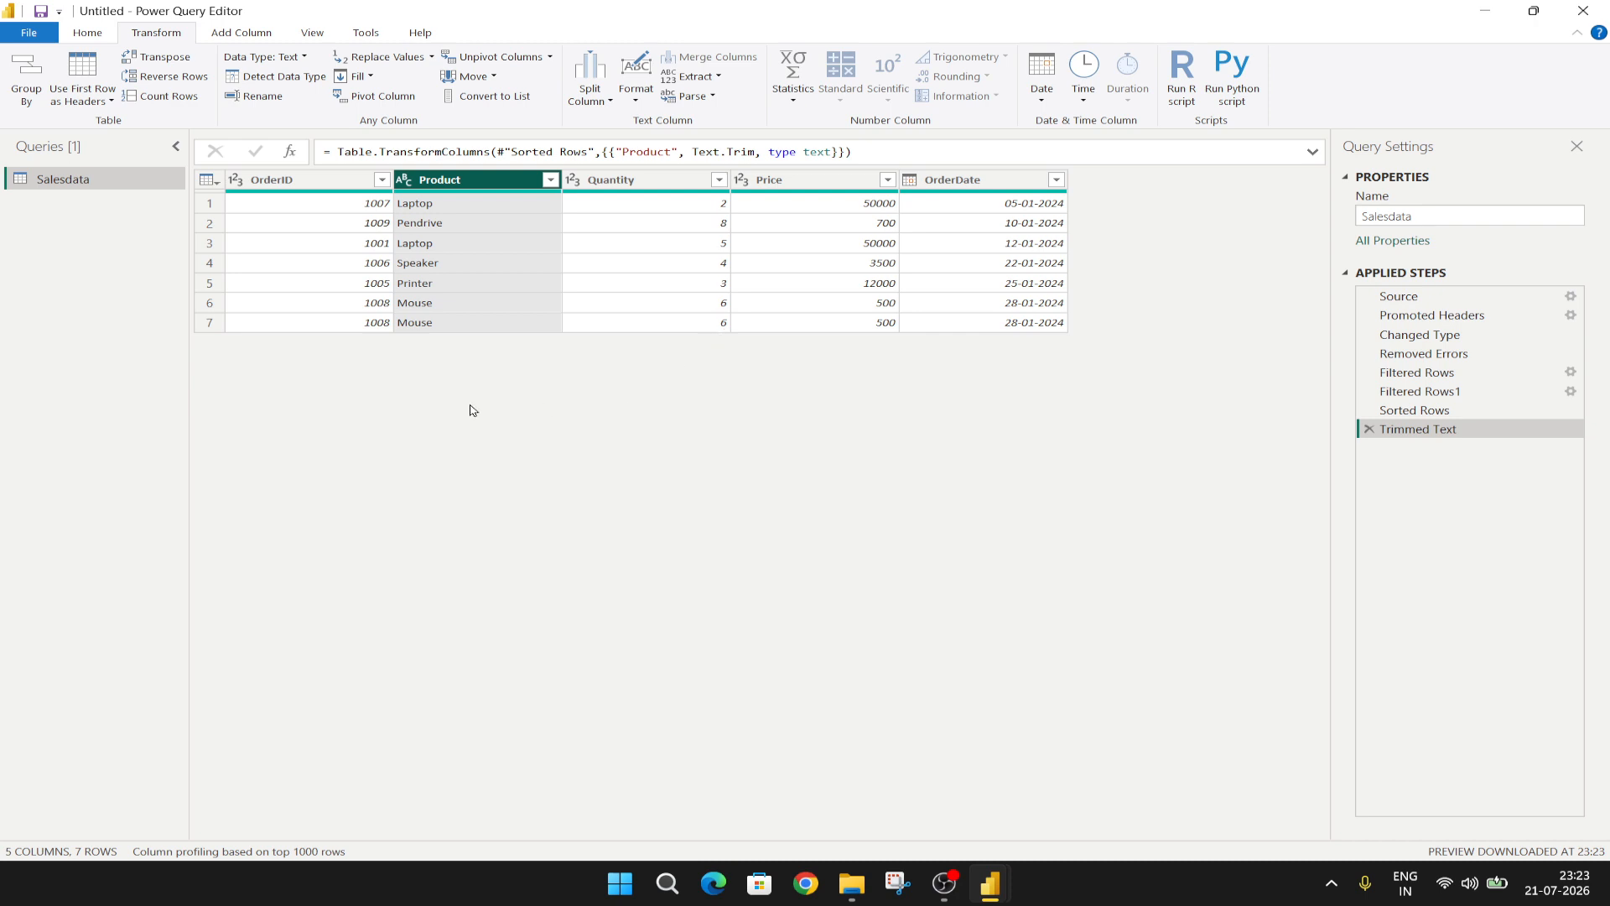
Remove the rows with duplicate values in the OrderID column
click(386, 308)
click(380, 327)
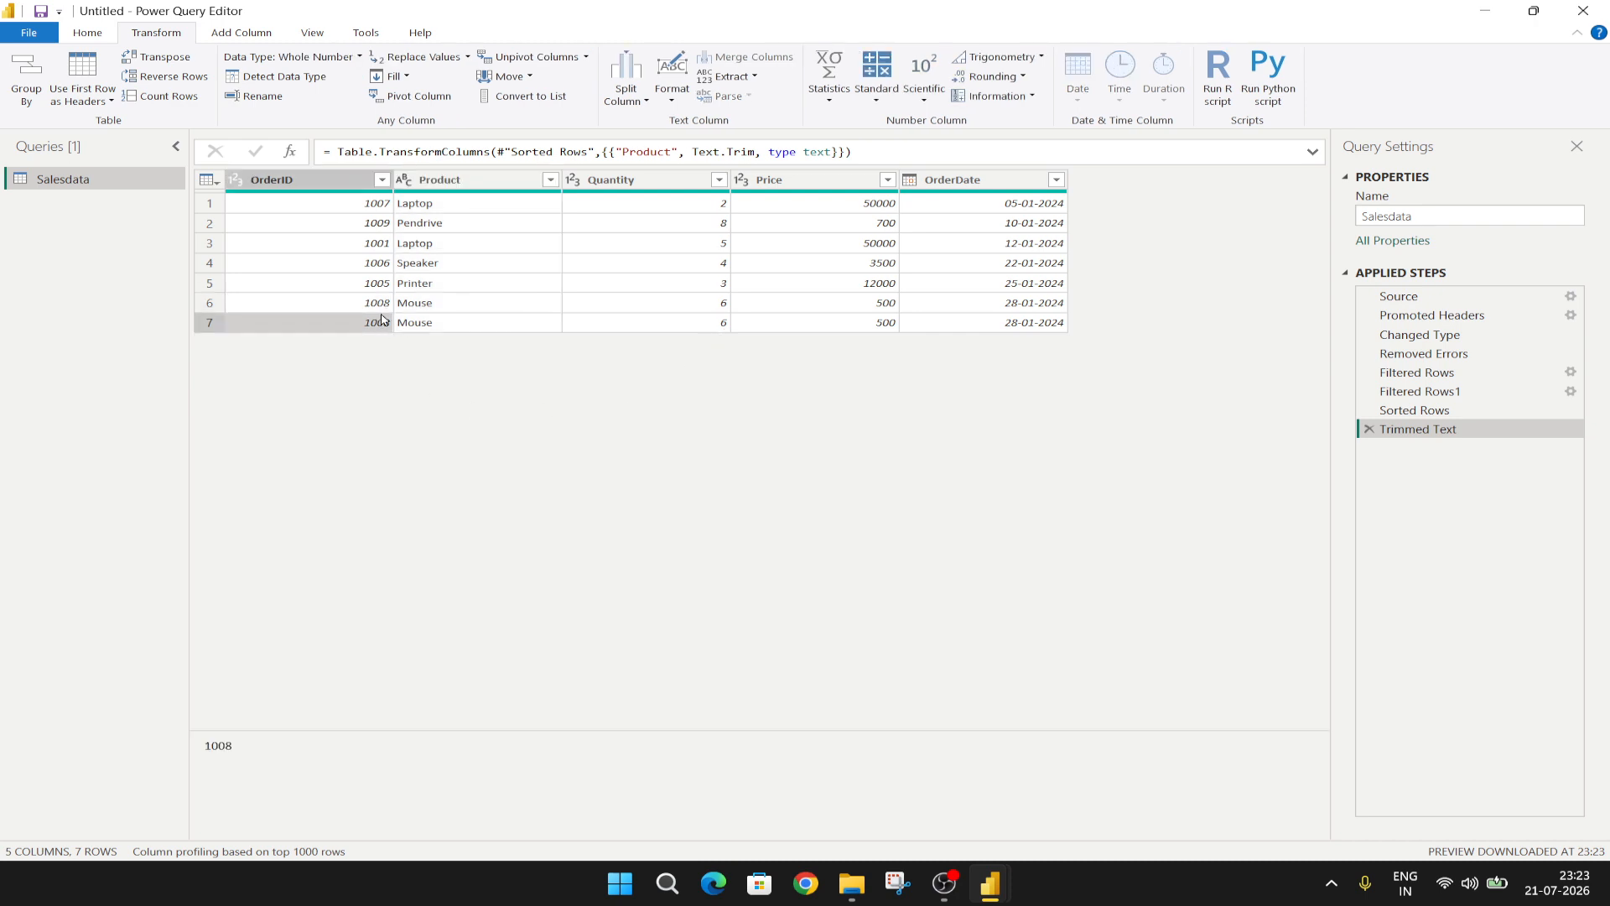
click(384, 308)
click(381, 327)
click(338, 185)
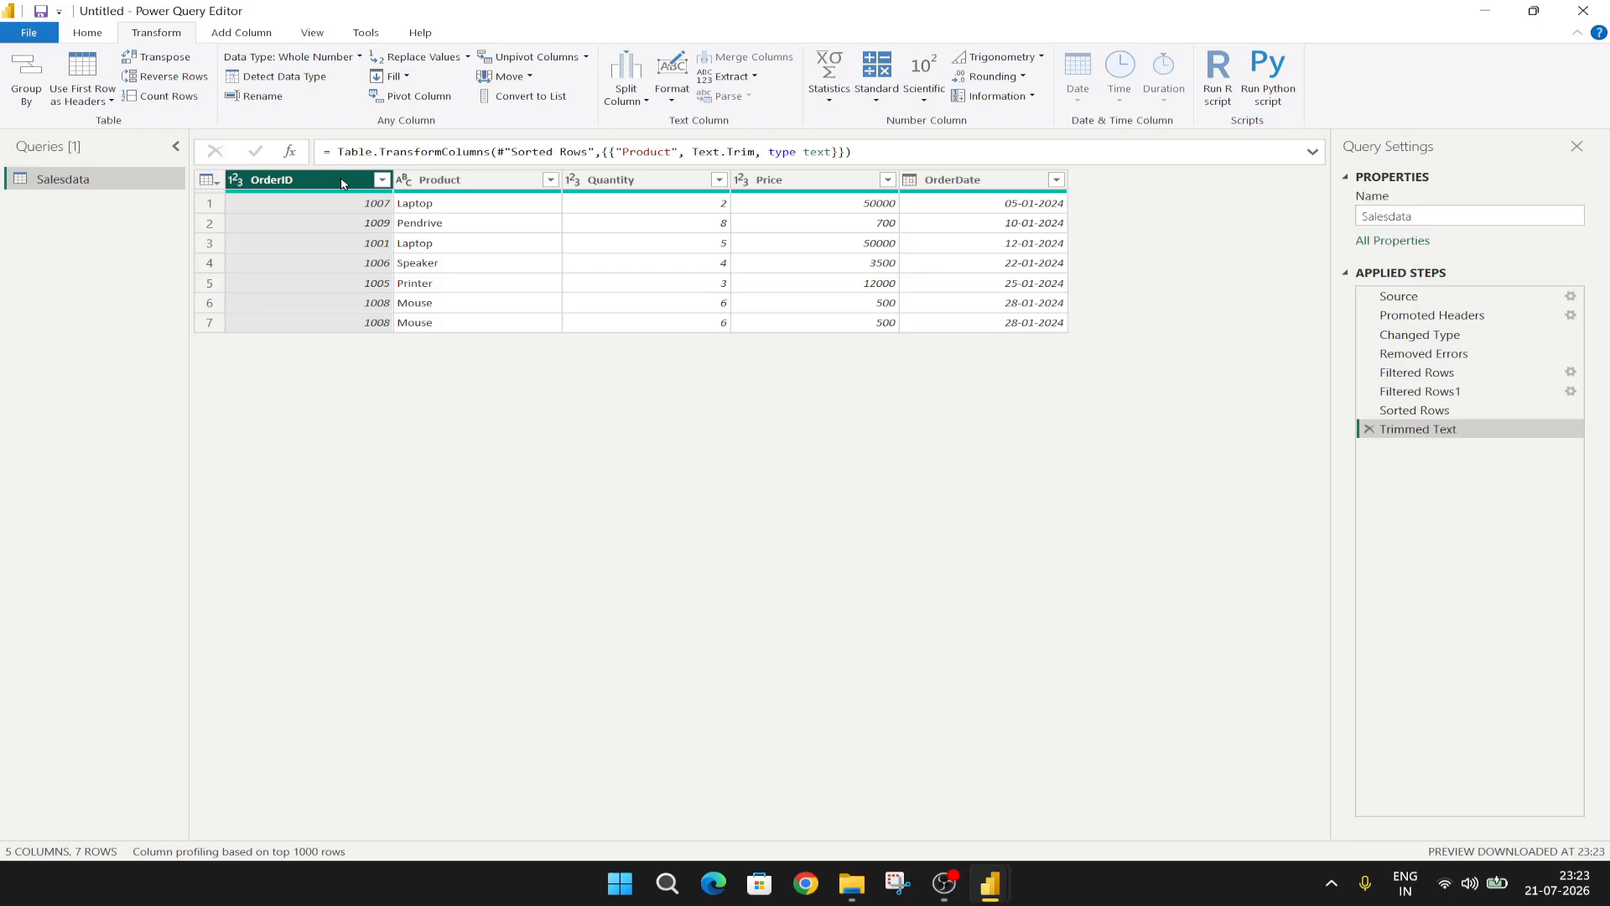
click(88, 31)
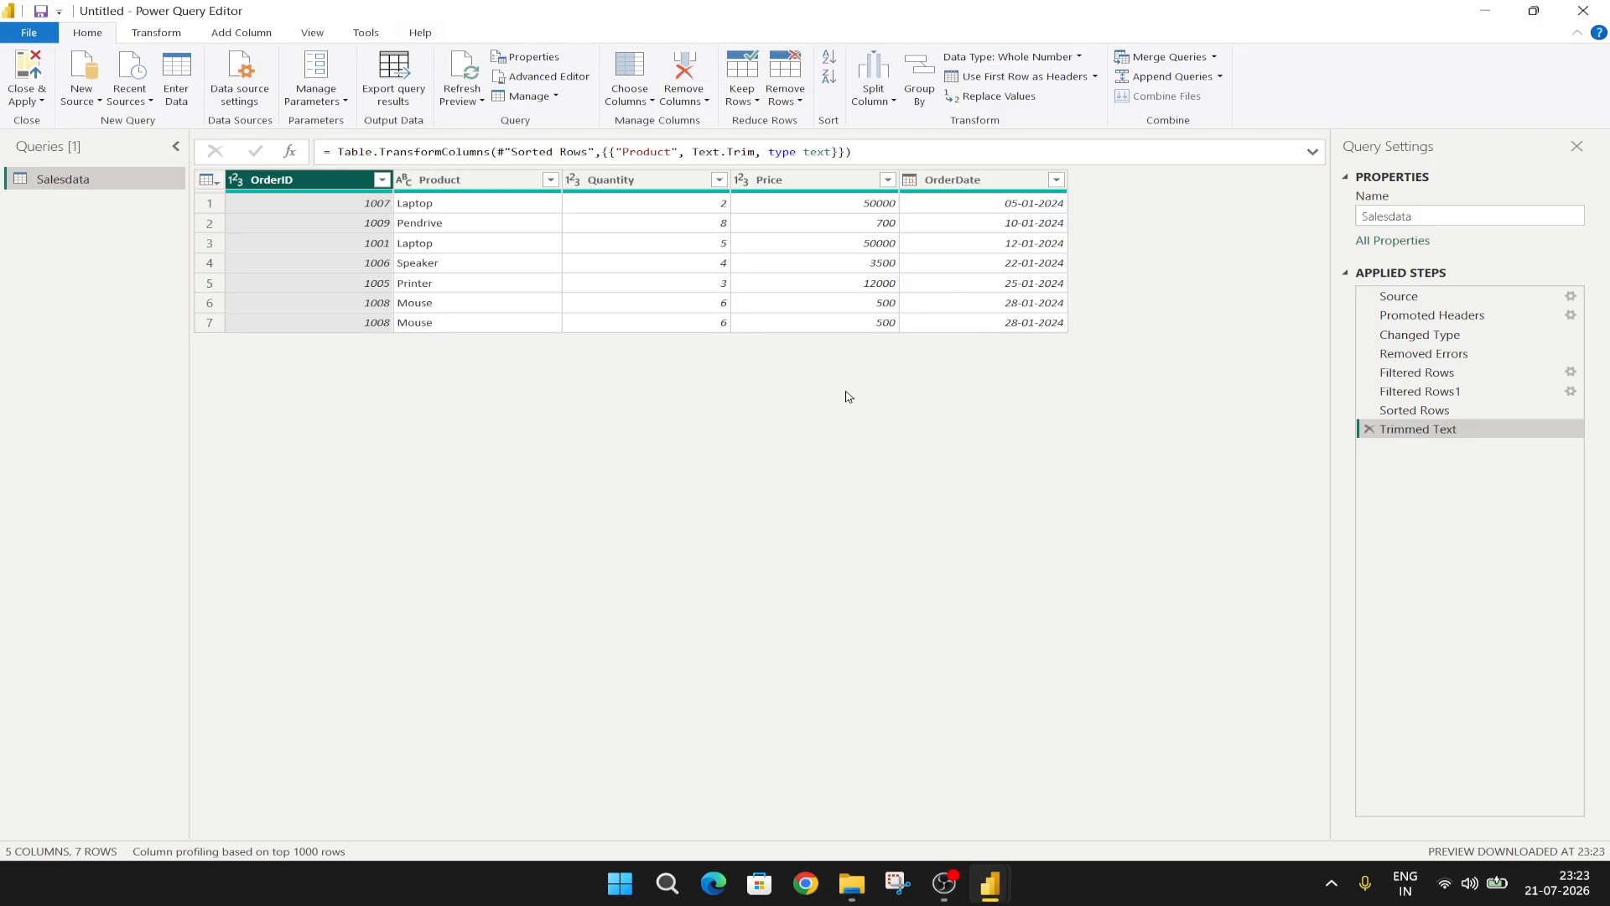
click(793, 99)
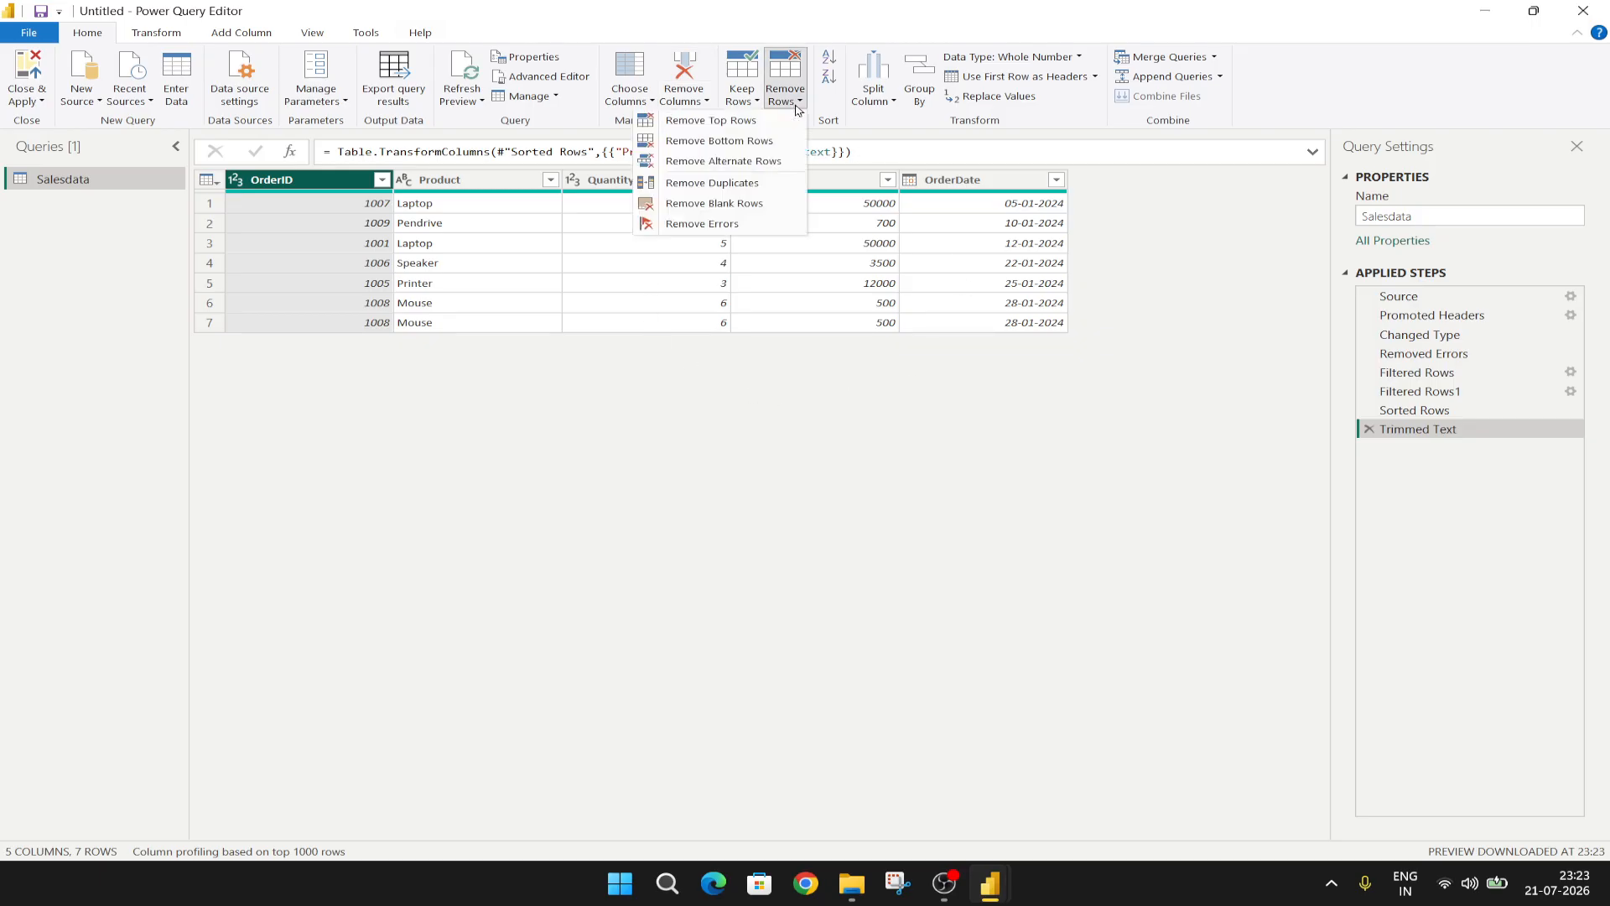
click(758, 186)
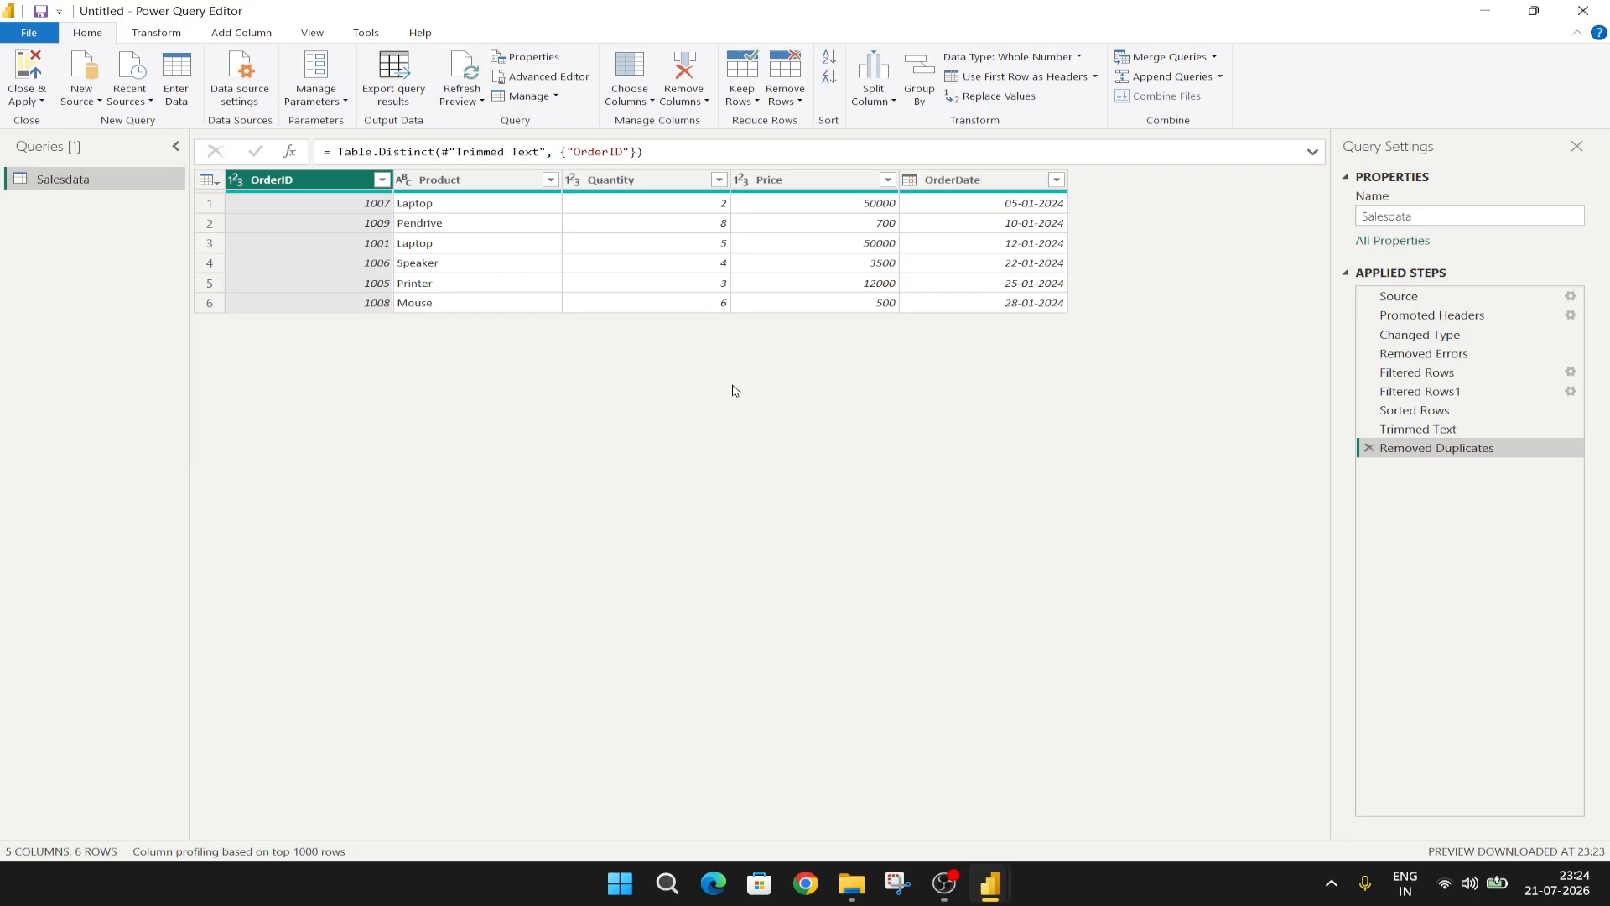
Add an index column starting from 1 and move it in front of the OrderID column
click(226, 38)
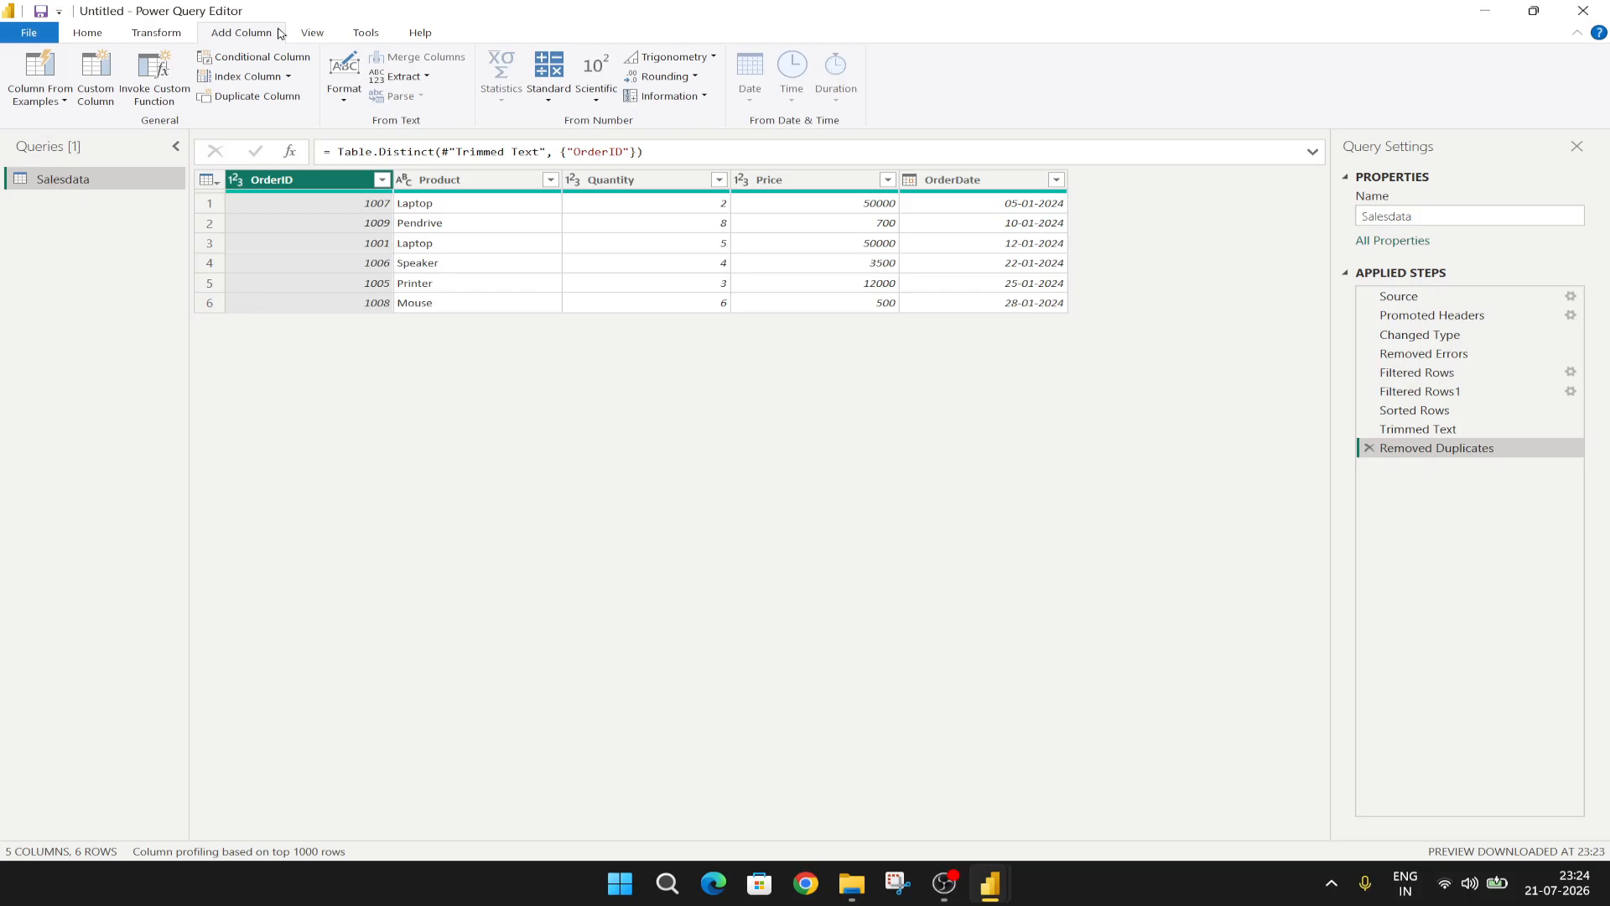
click(288, 78)
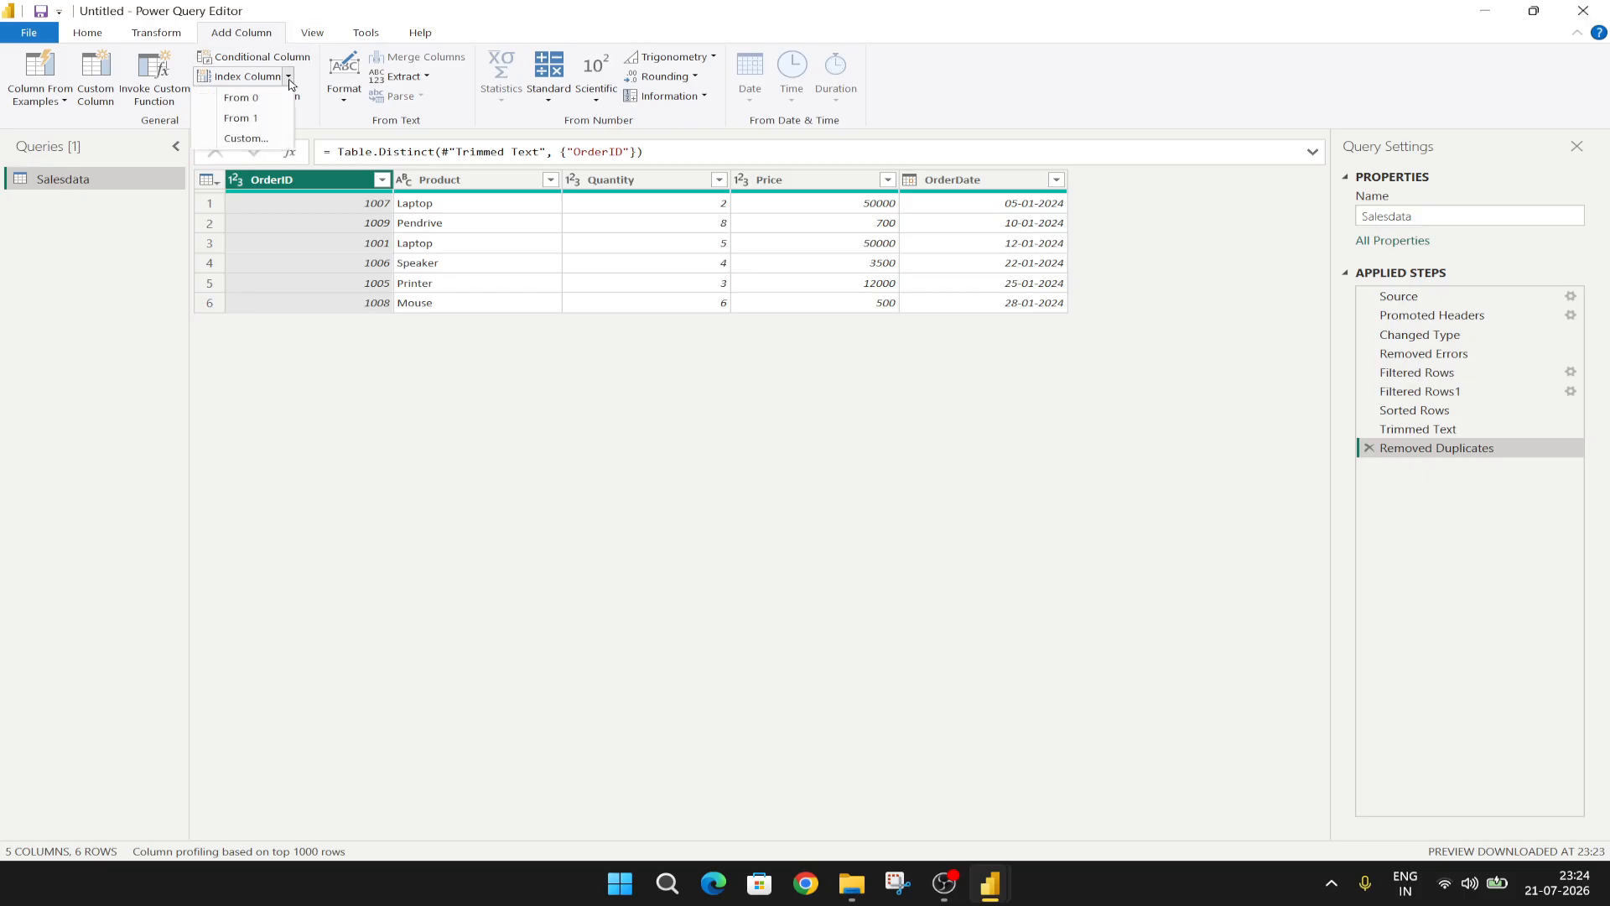
click(268, 123)
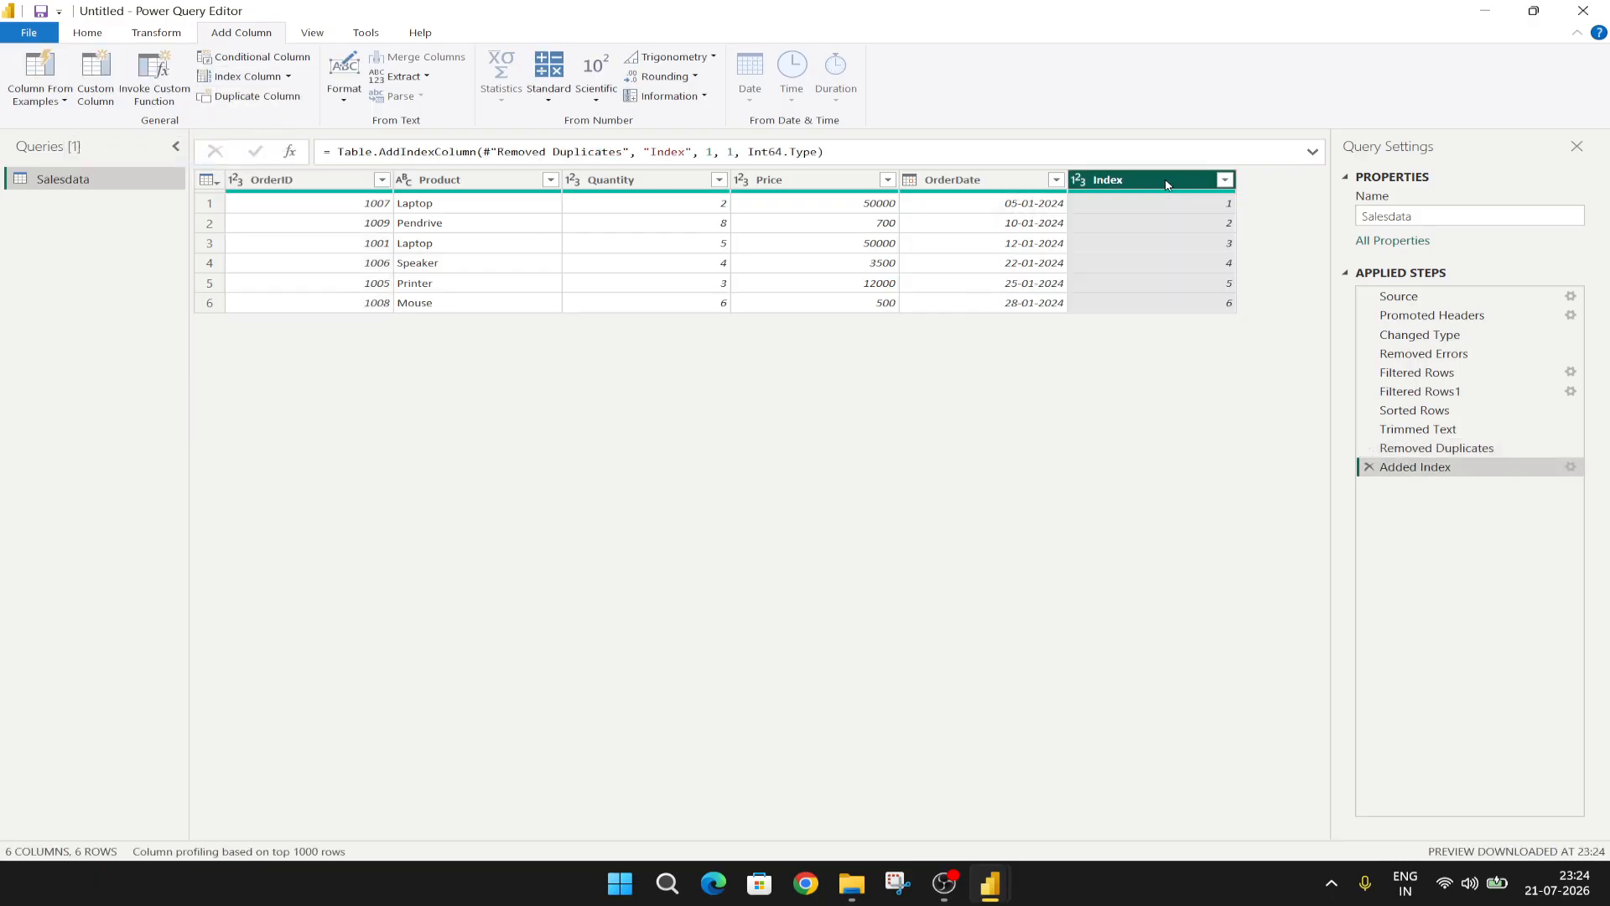
drag(1166, 184, 321, 206)
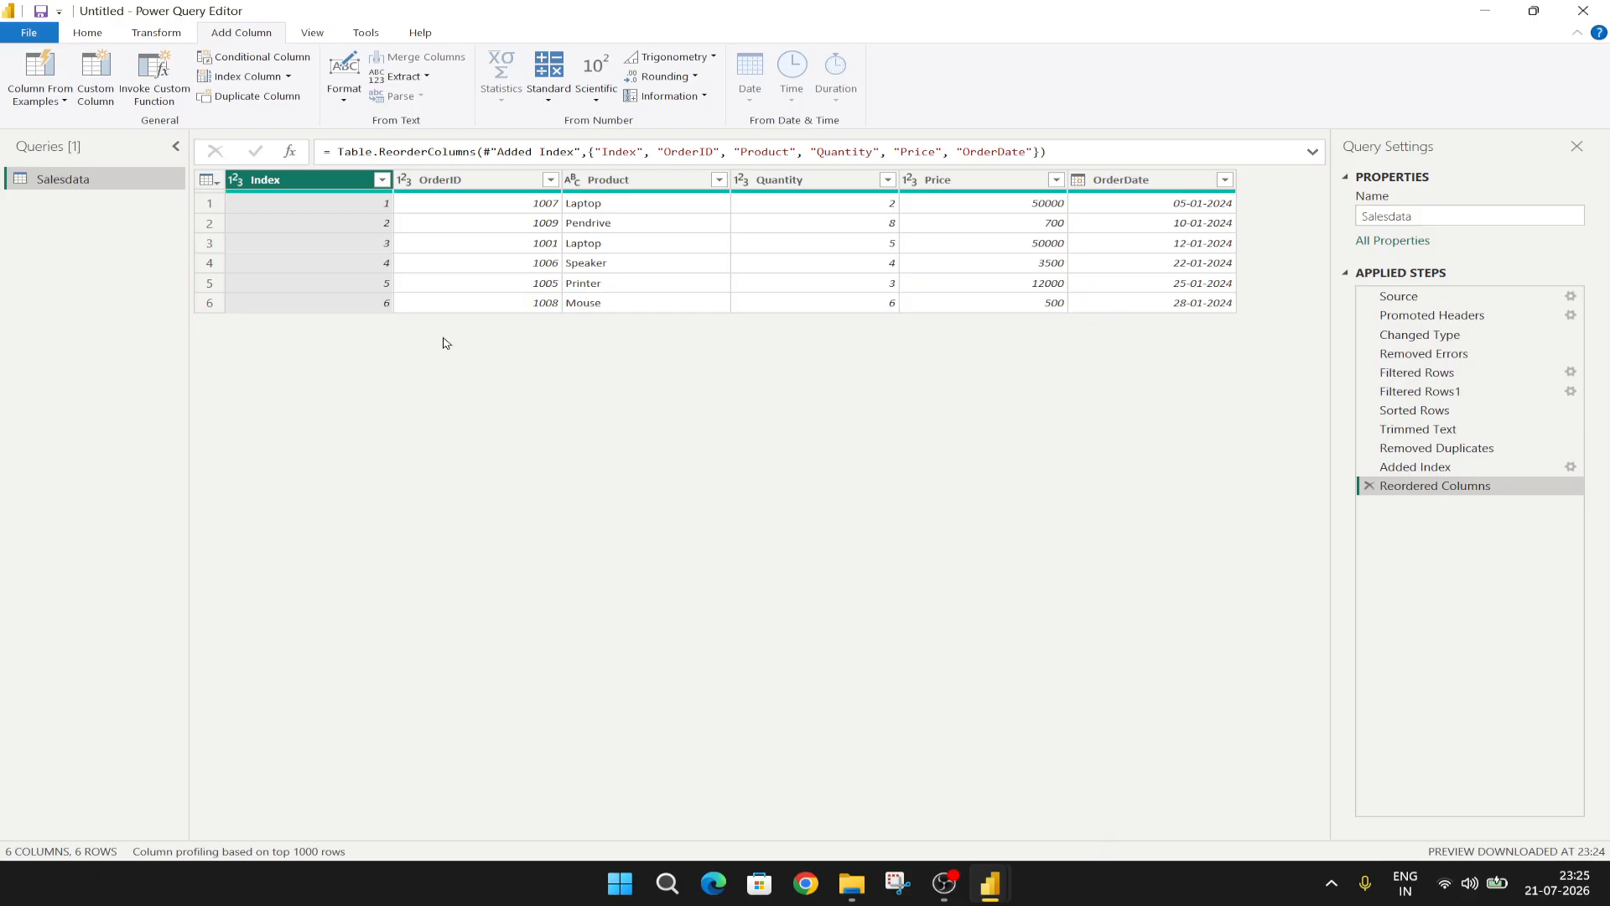
Save the file as s1 and apply the pending query changes
click(38, 11)
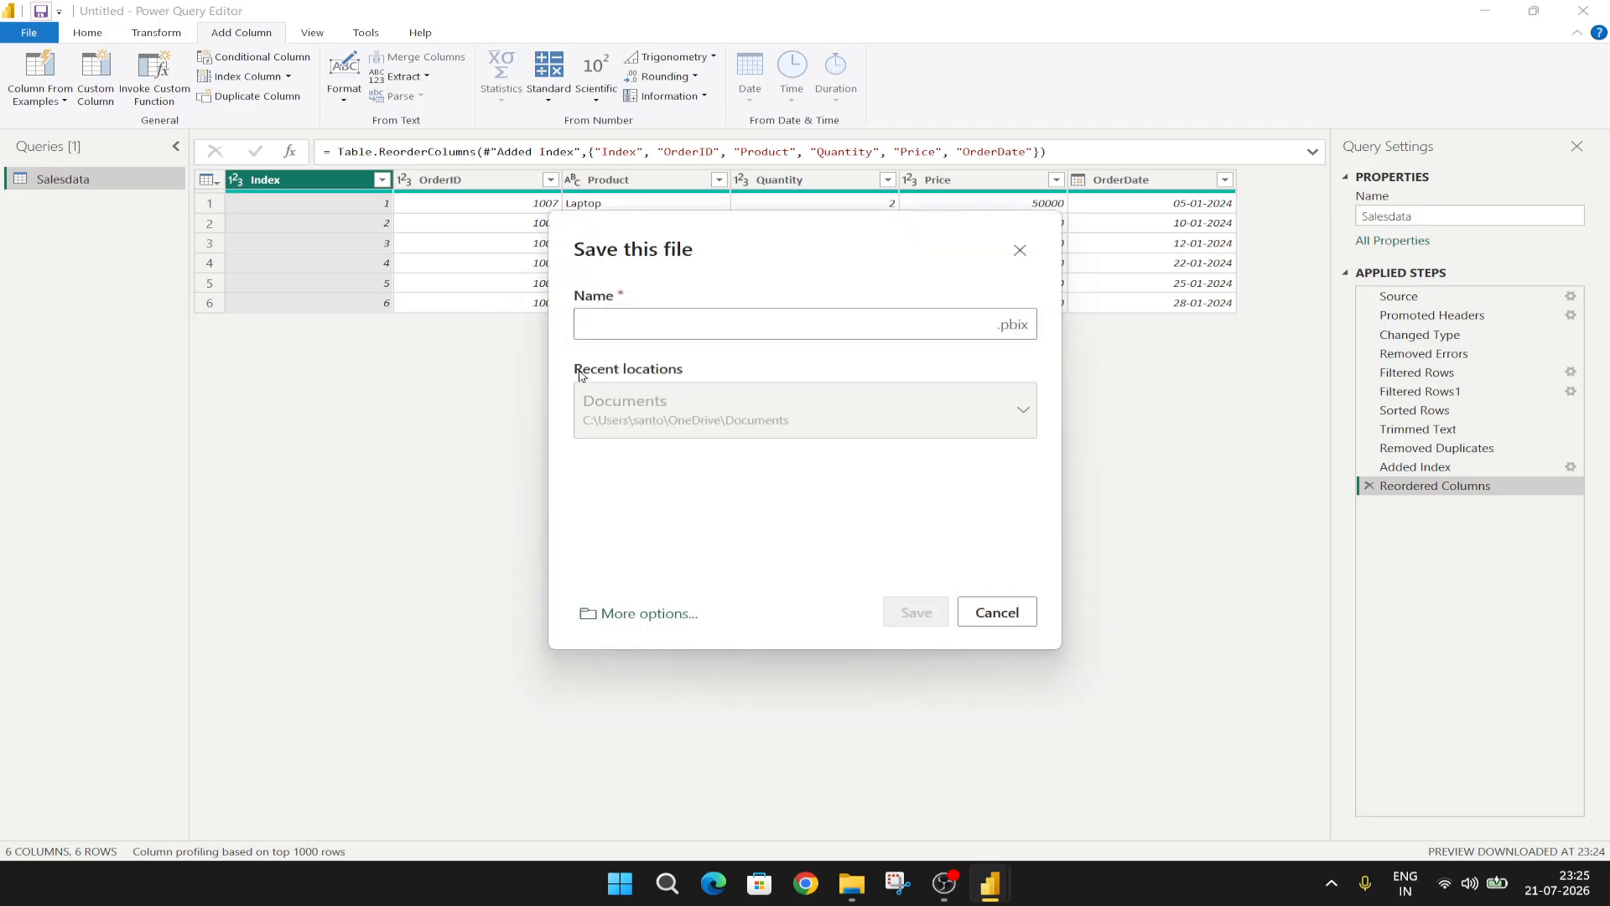
text(S1)
click(893, 611)
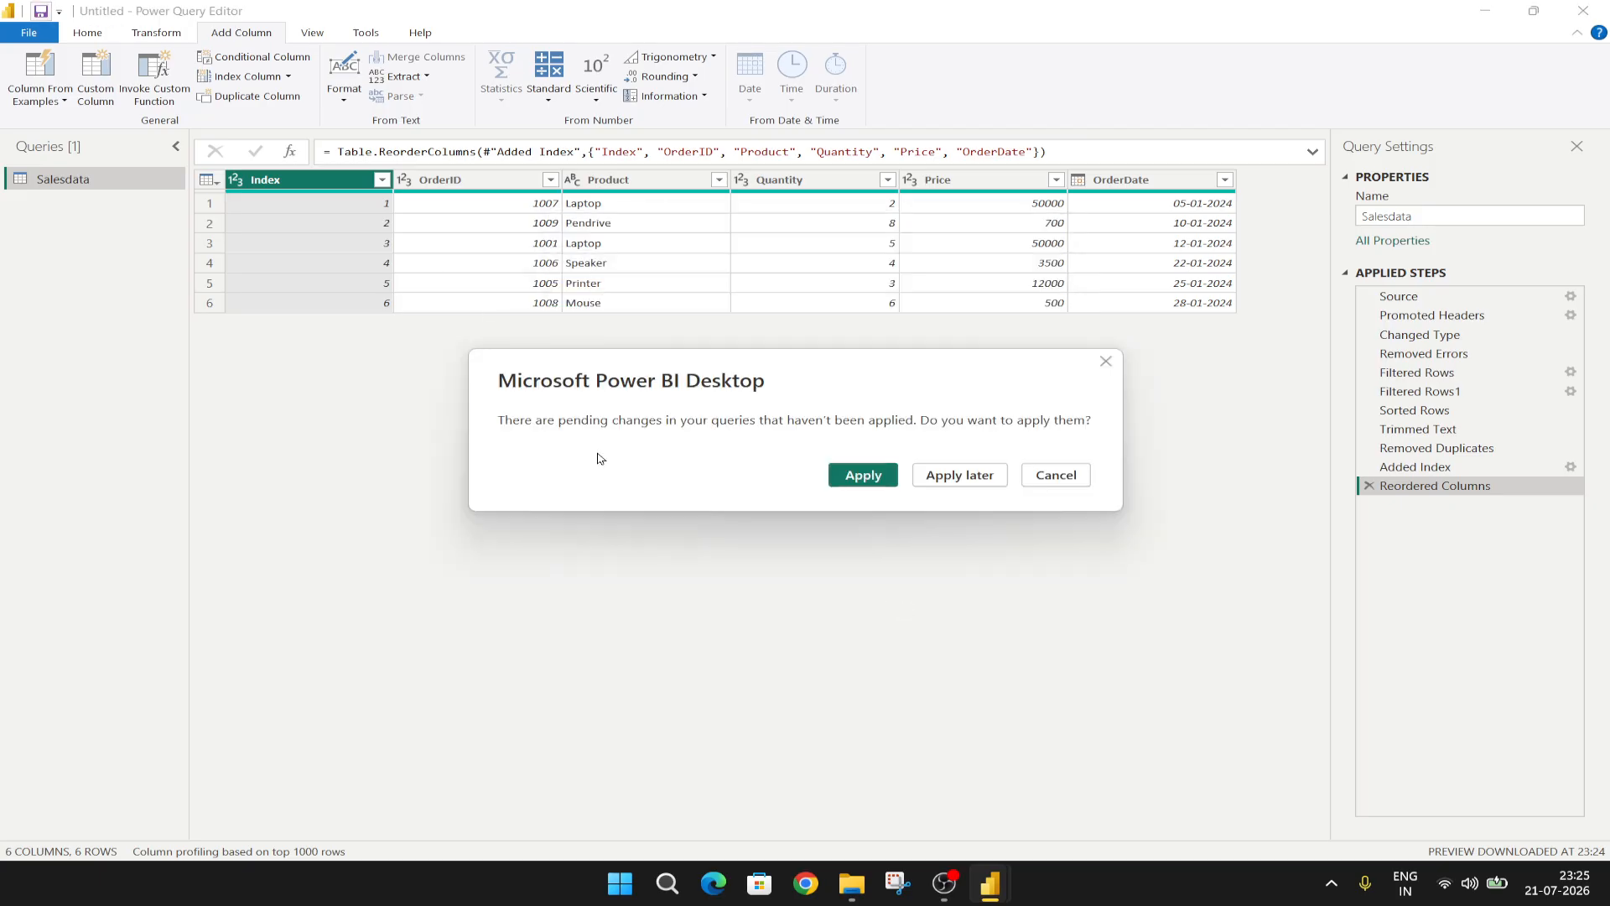
click(870, 476)
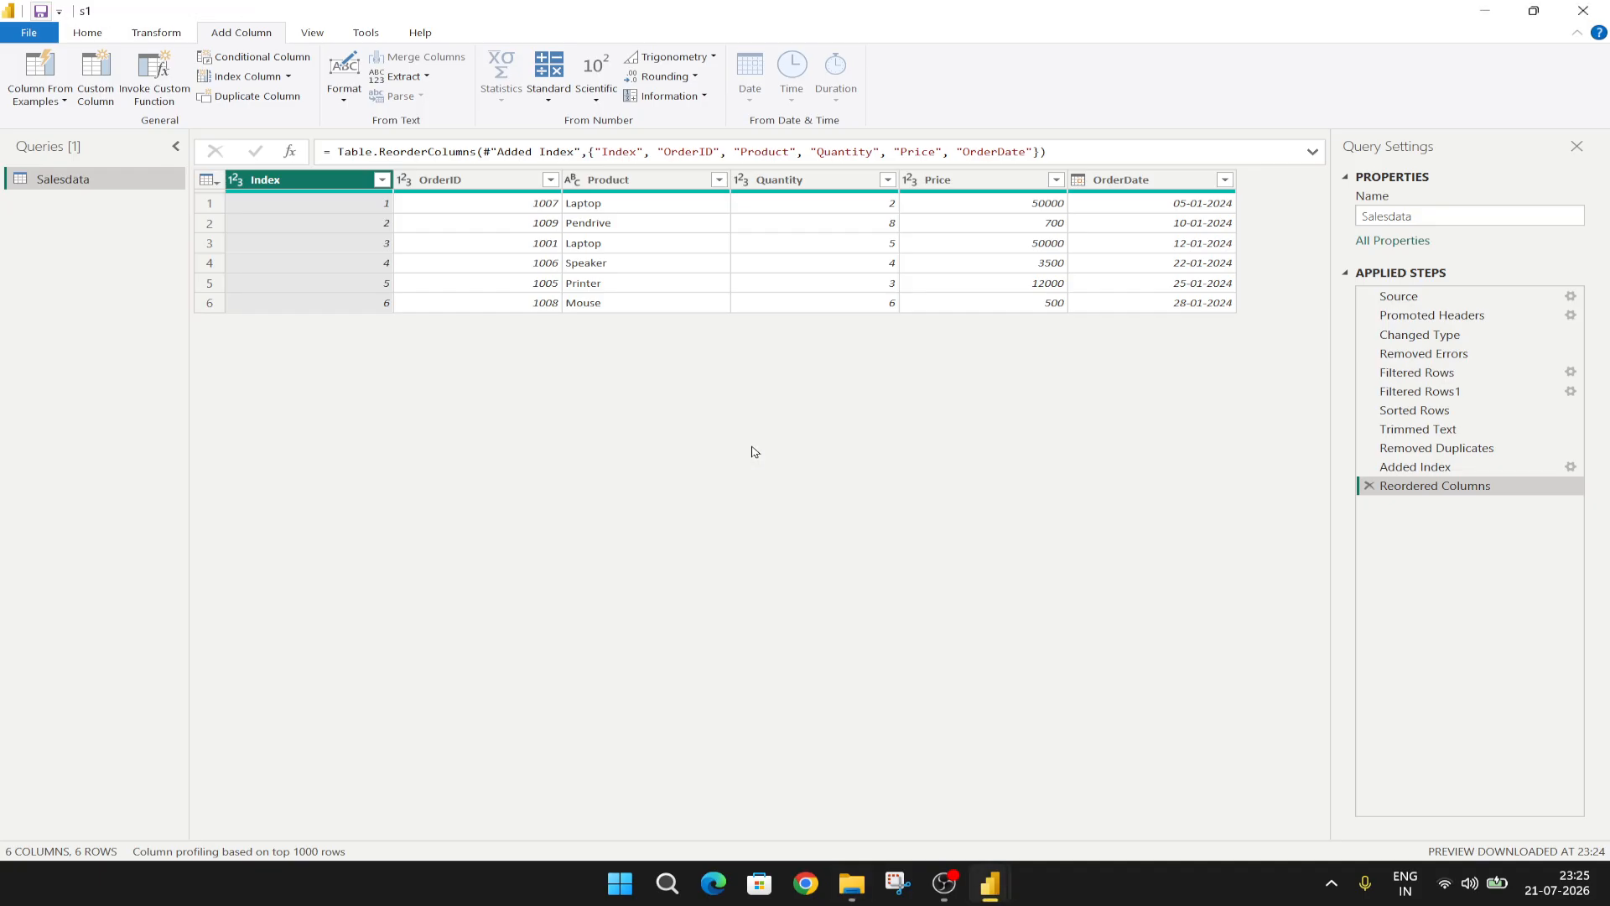
Close the Power Query Editor and return to the cleaned Salesdata table
click(84, 34)
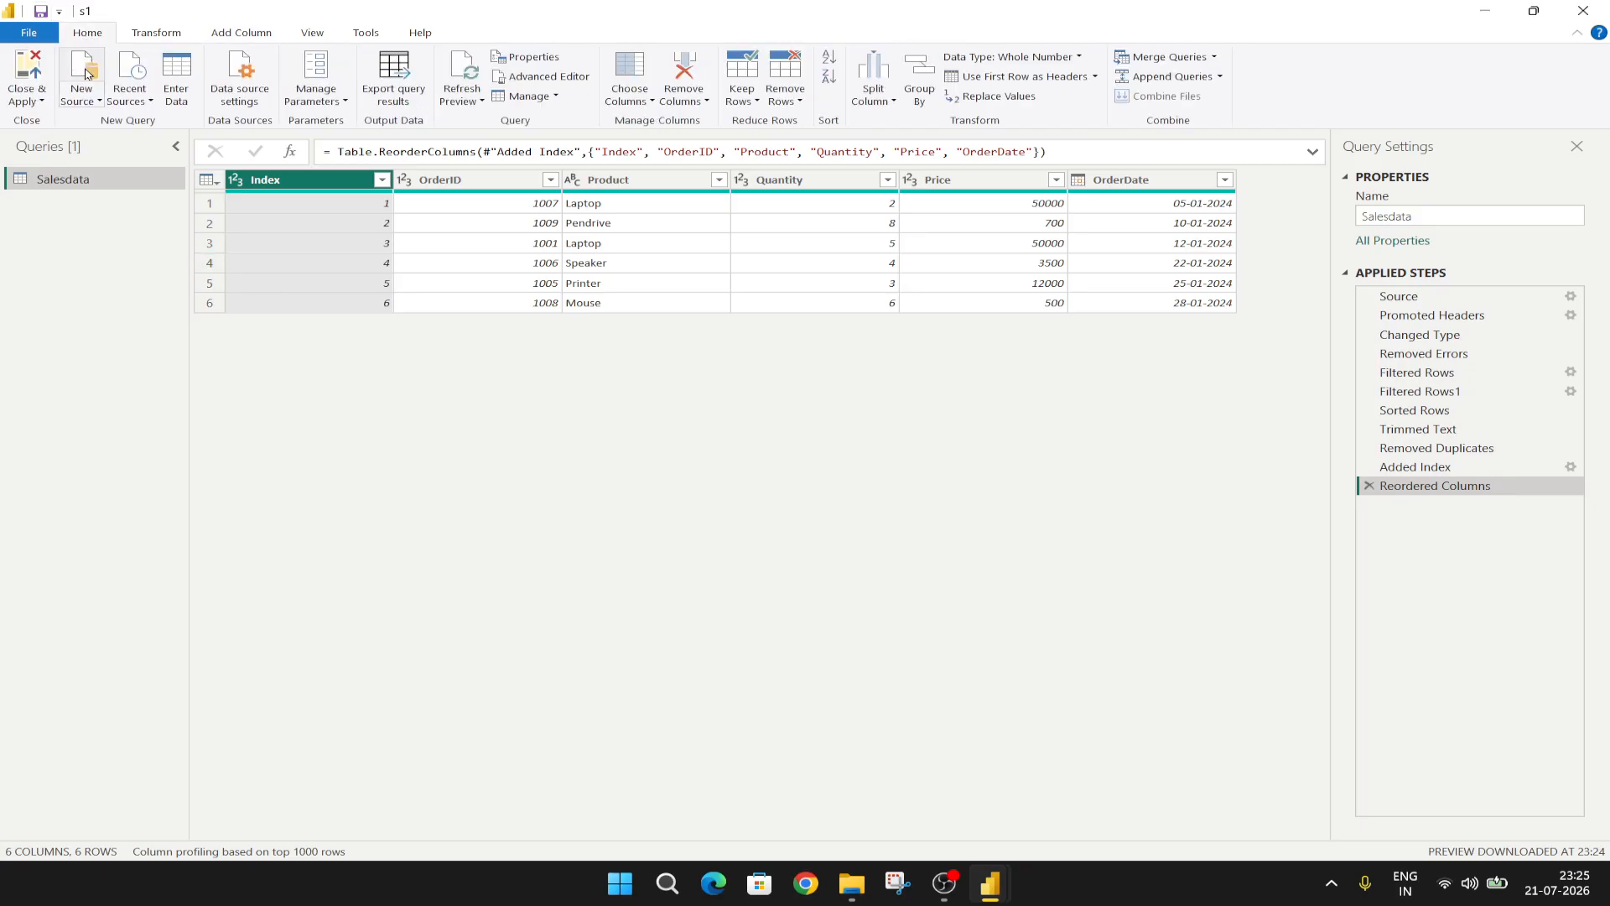
click(39, 101)
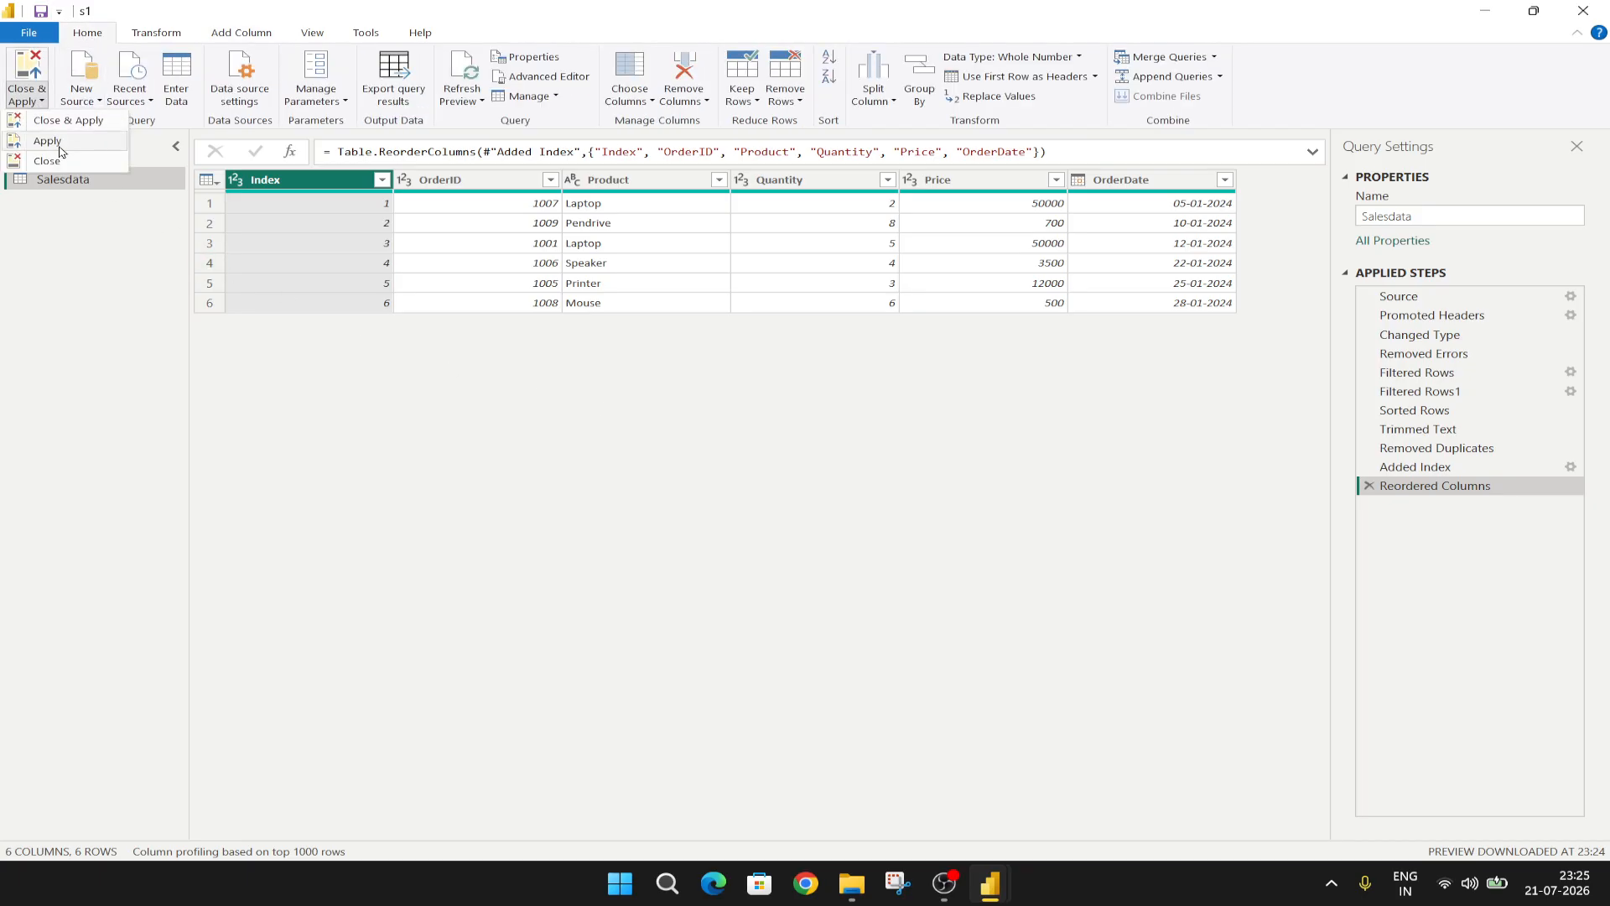
click(40, 101)
click(38, 99)
click(59, 163)
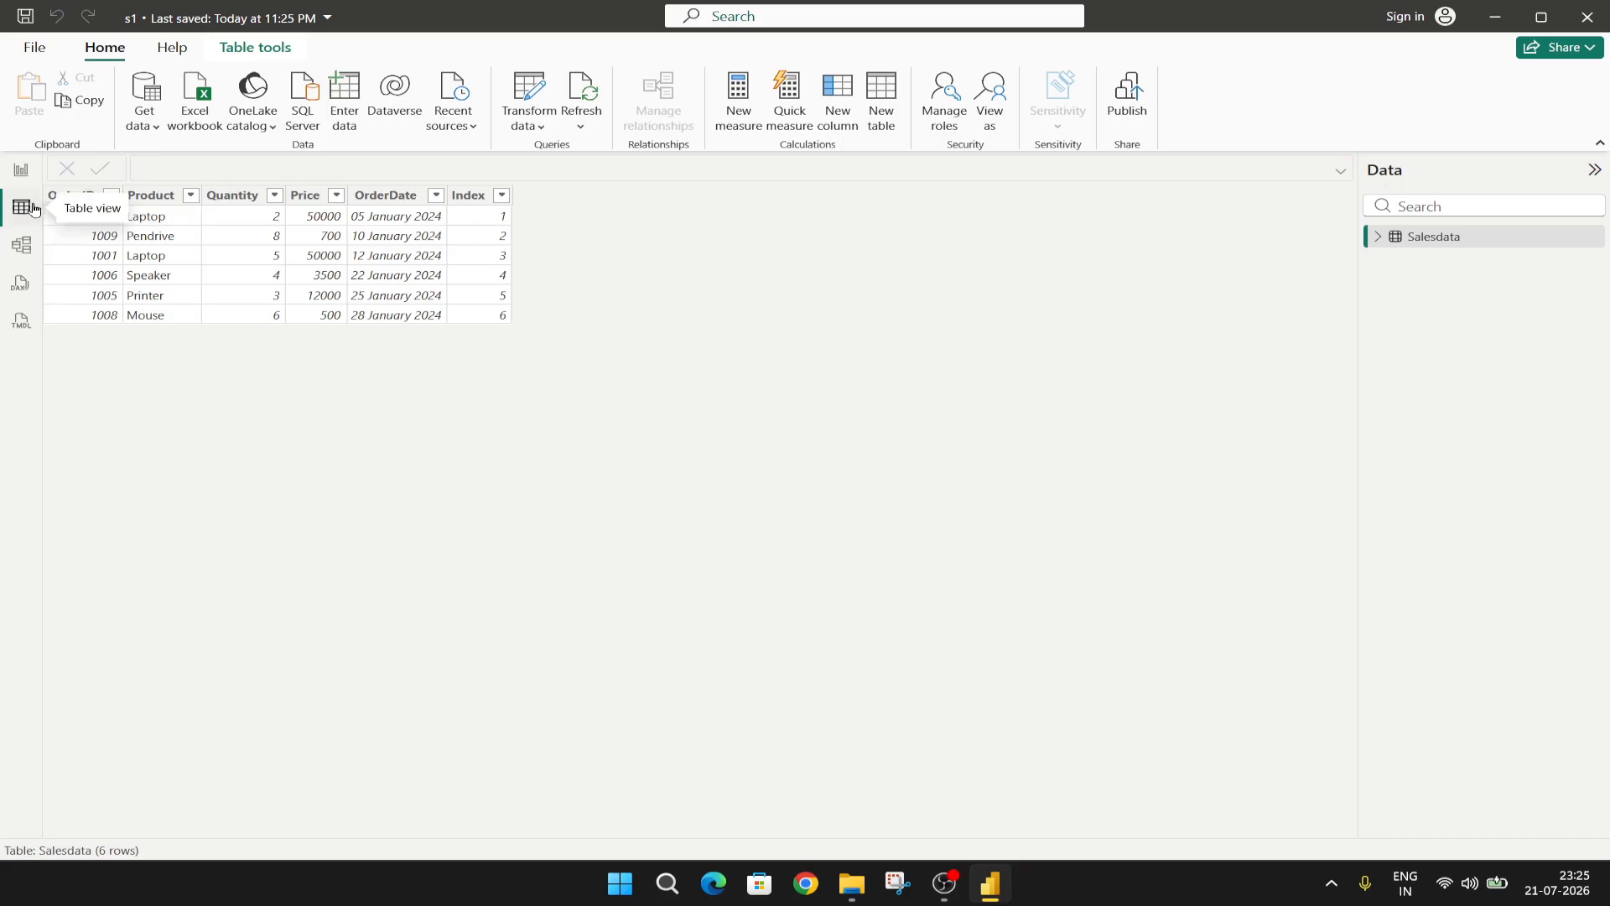
Expand the Salesdata table's fields and copy the whole table
click(1378, 238)
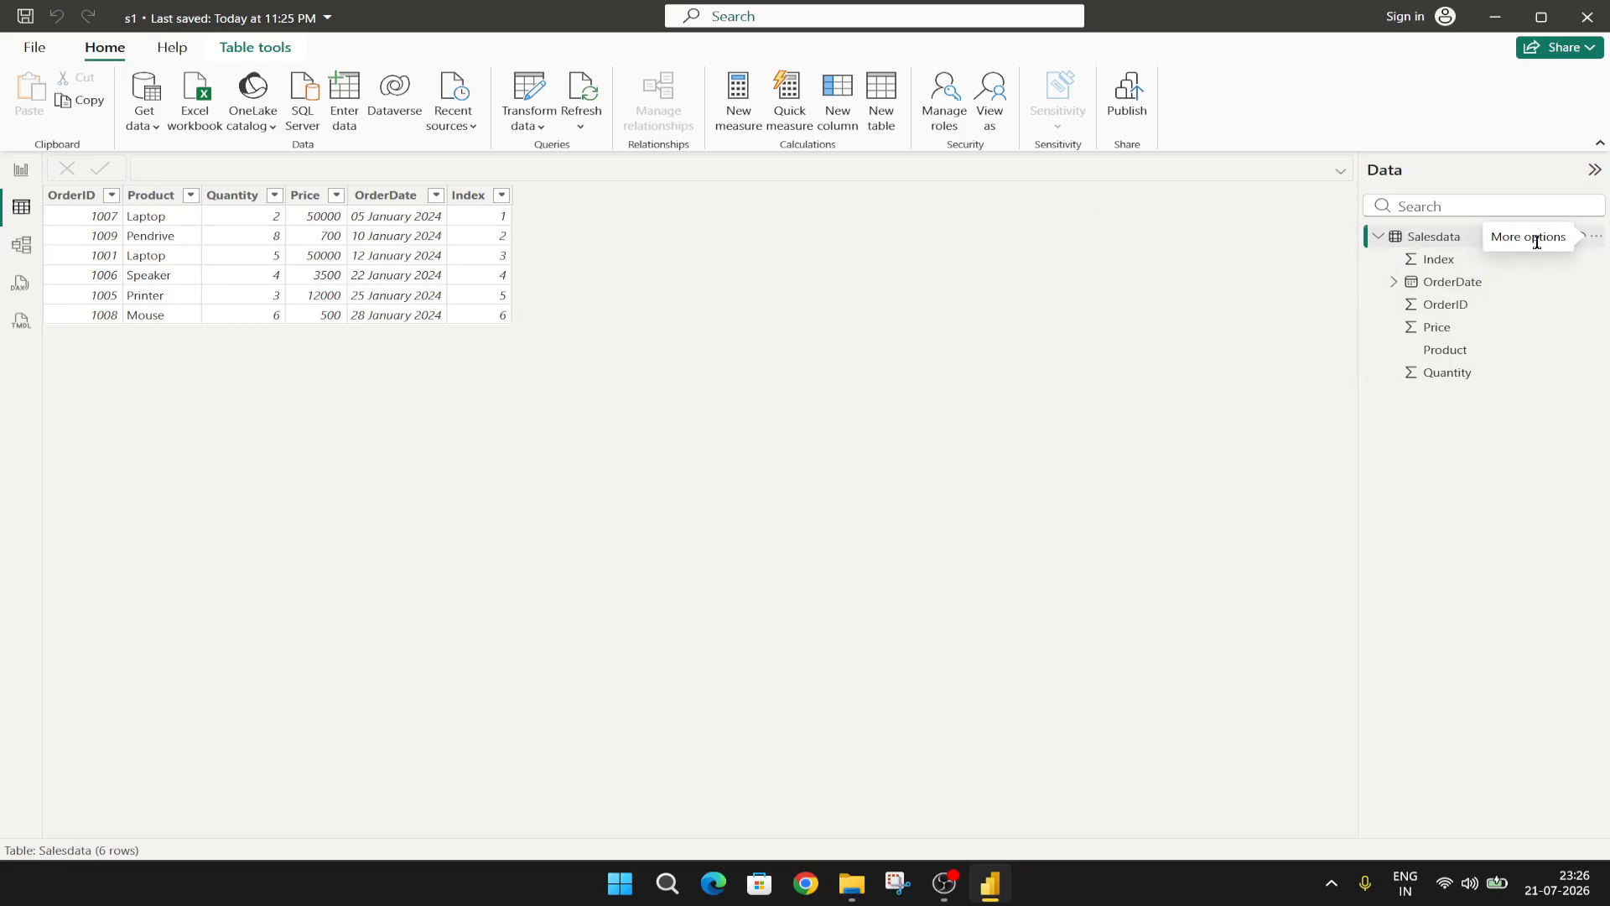
click(1593, 239)
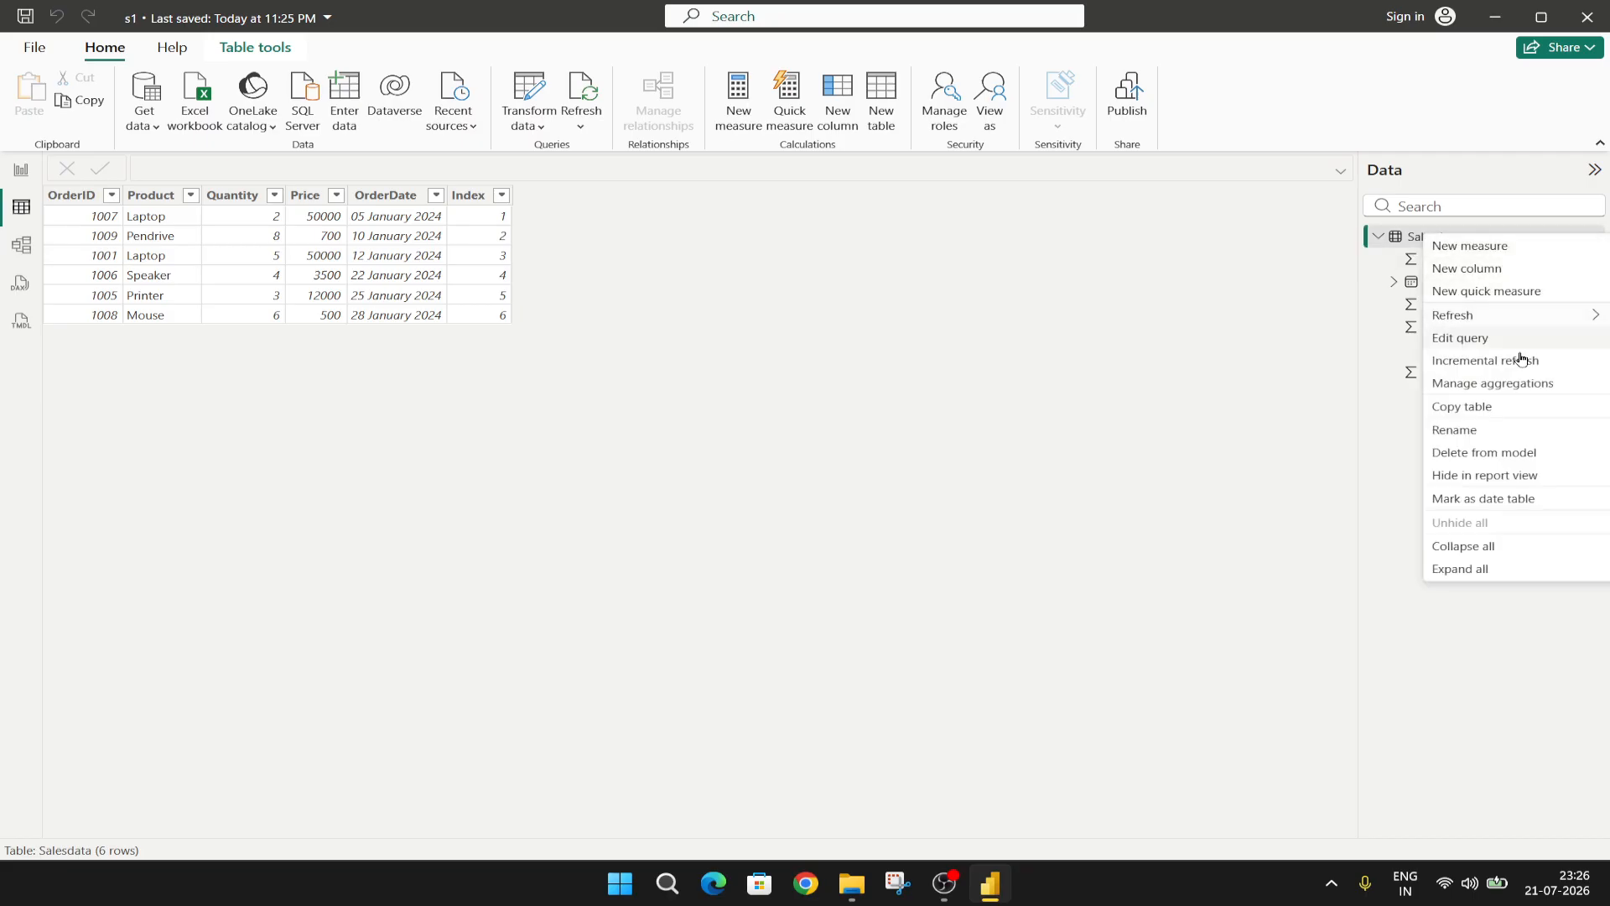
click(1510, 411)
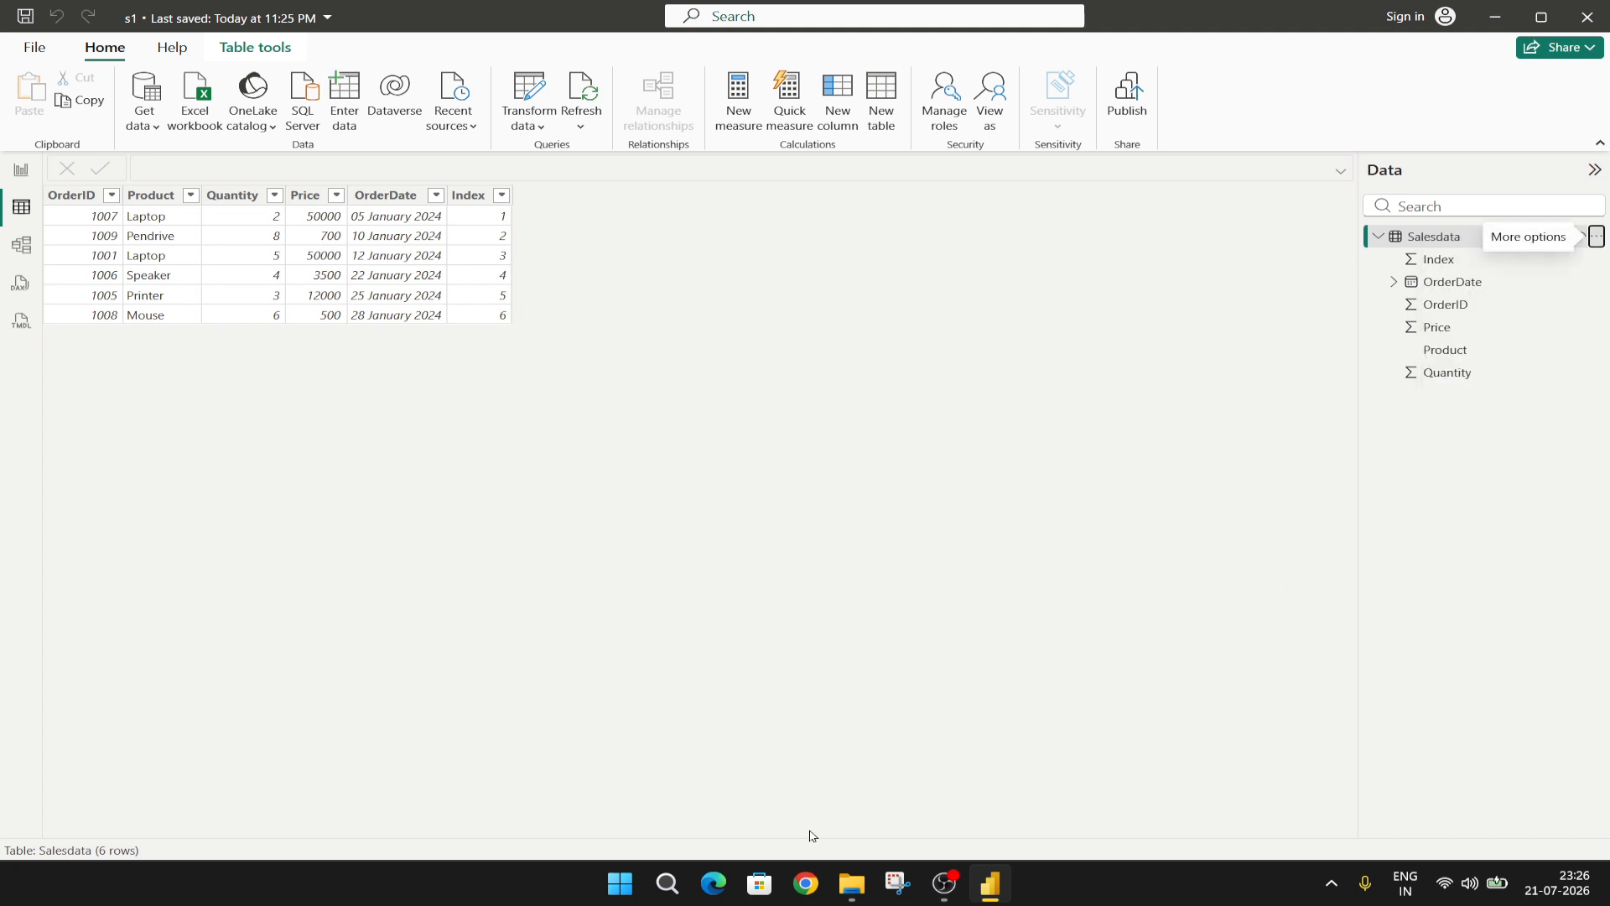
Search for Excel in Windows, launch it and create a blank workbook
click(666, 883)
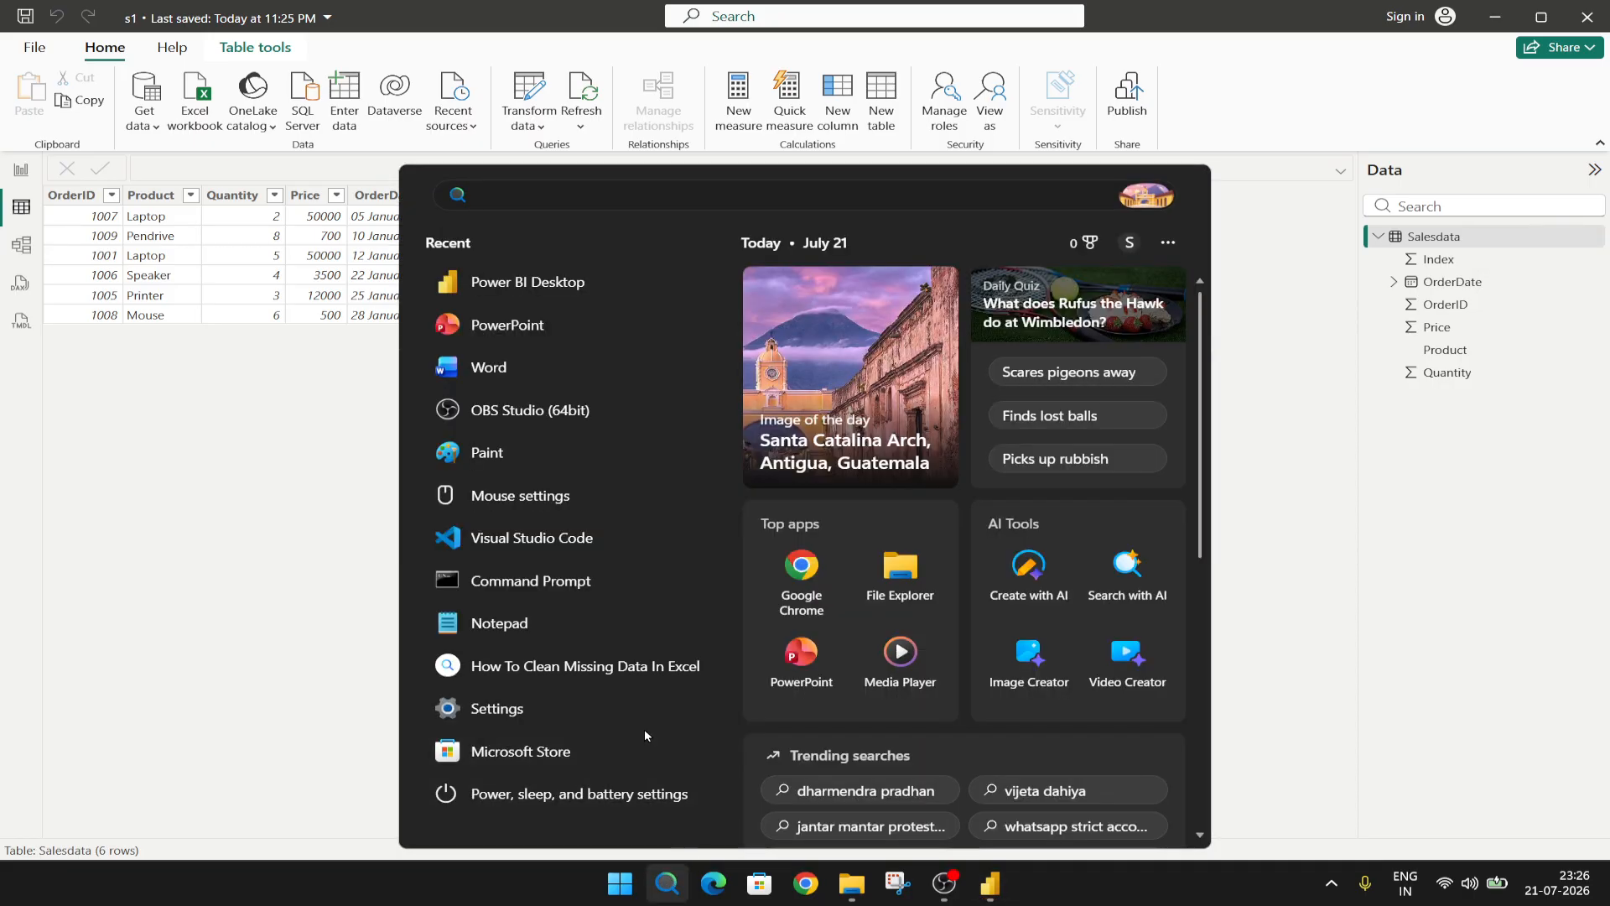
text(excel)
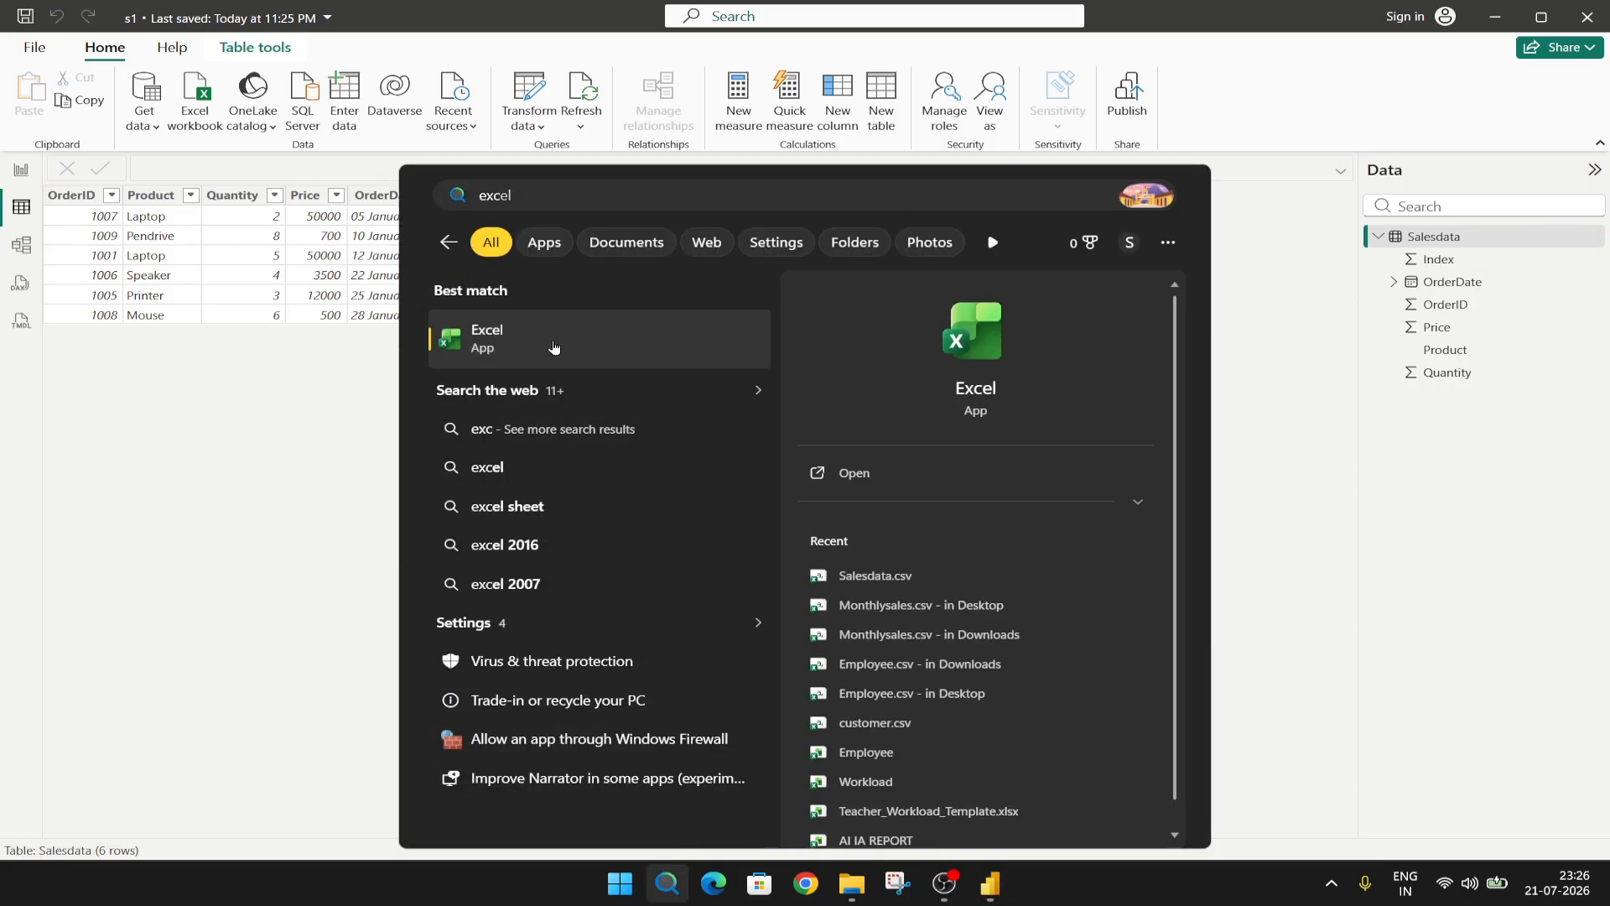
click(554, 347)
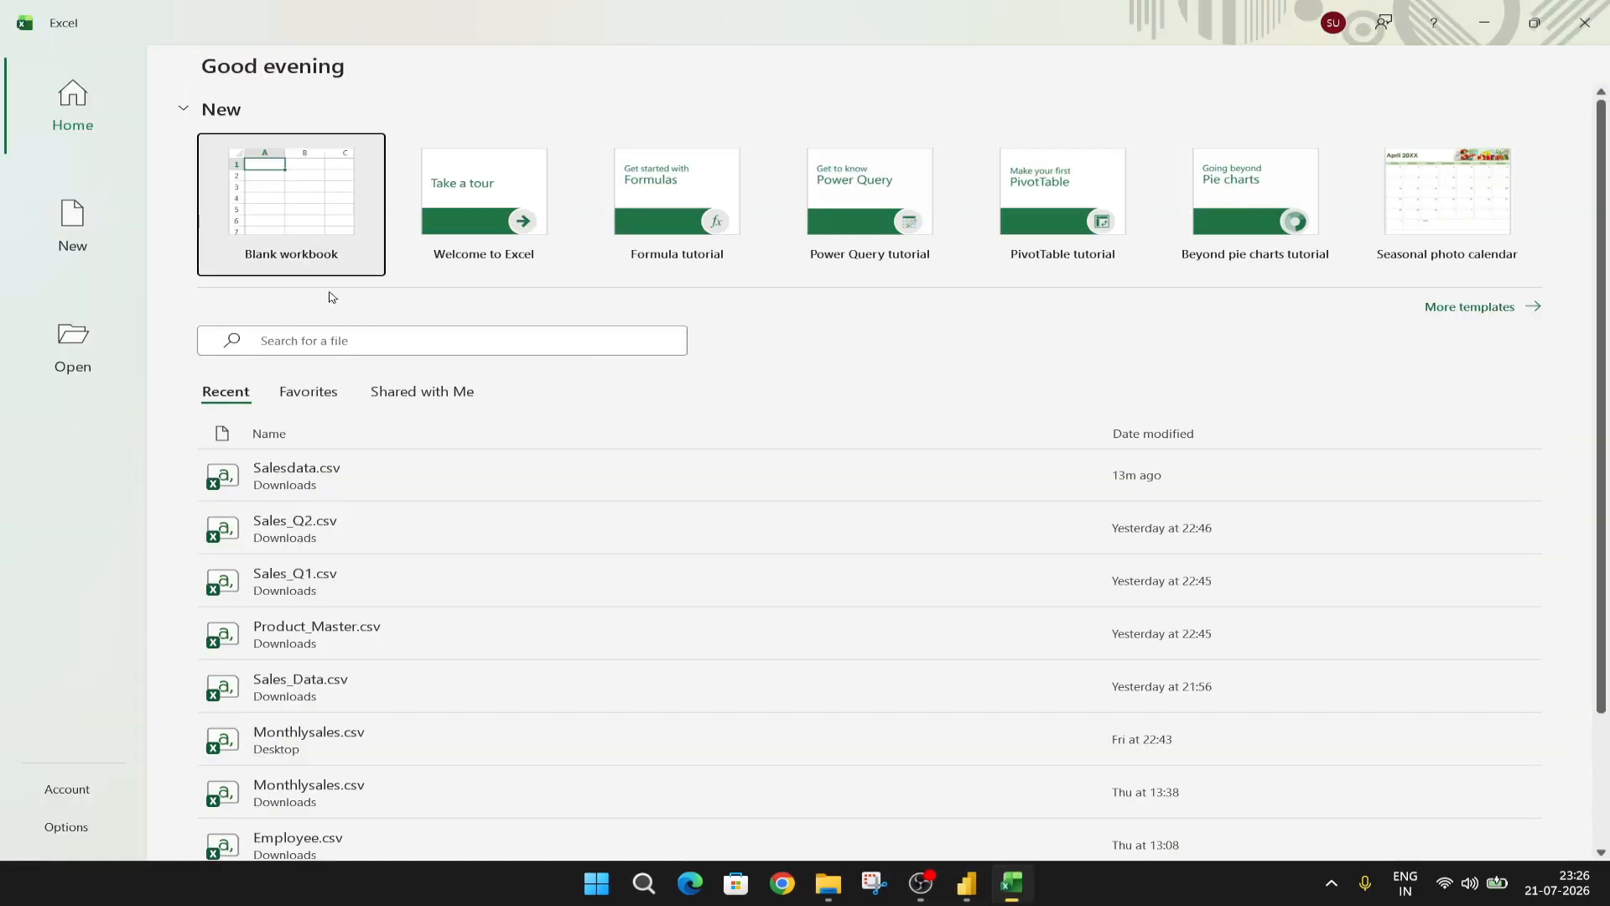
click(334, 220)
click(333, 214)
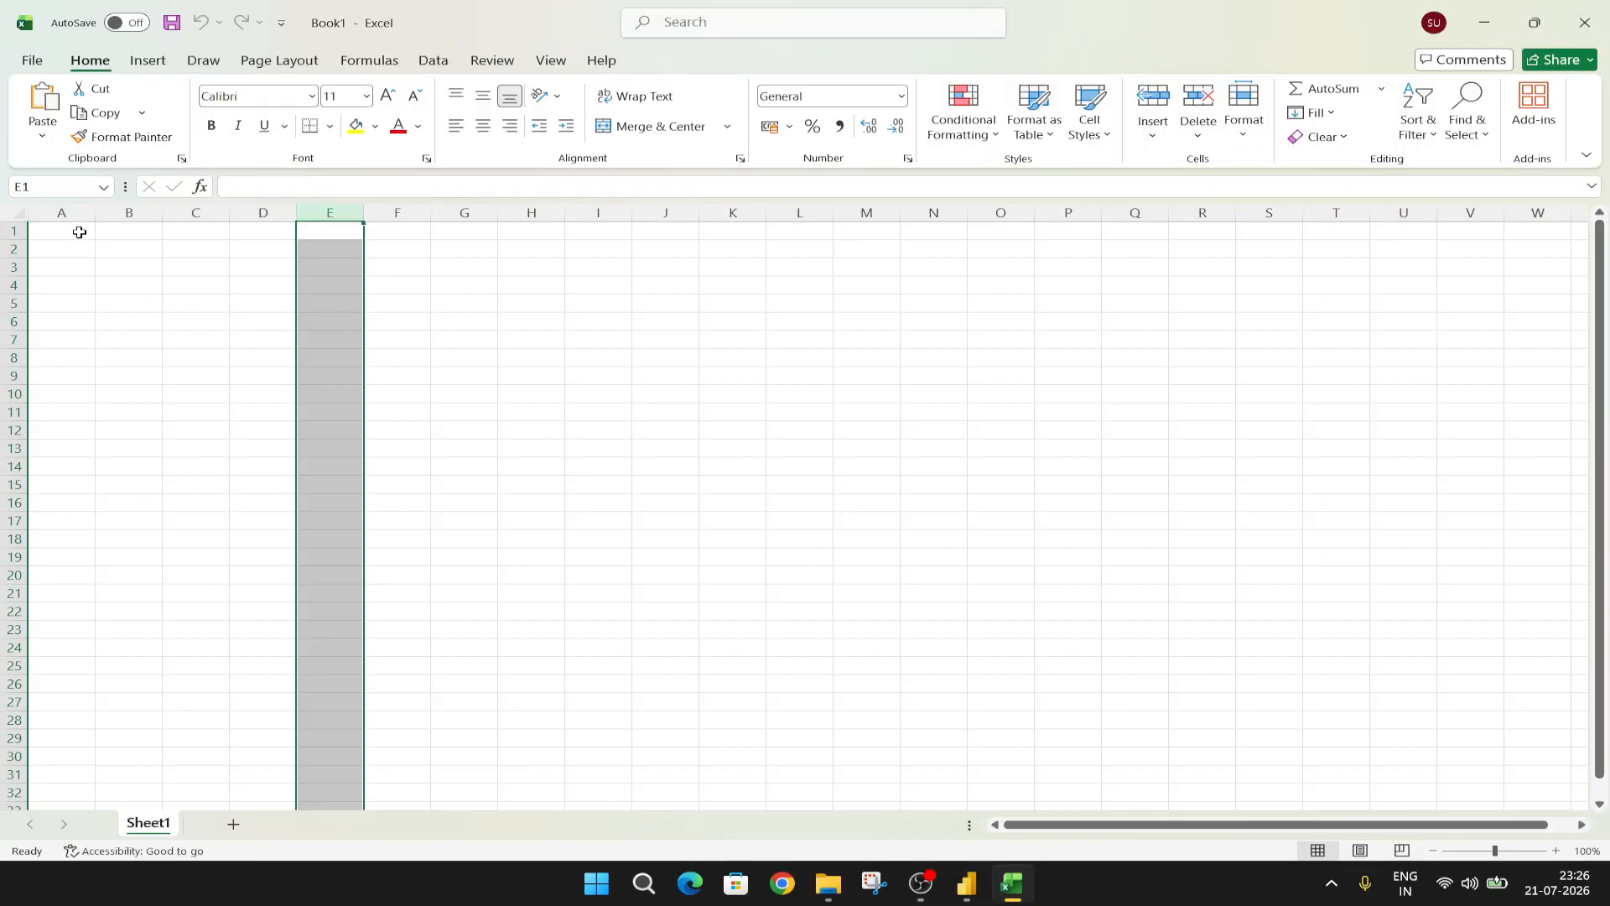
Paste the copied Salesdata table into Sheet1 starting at cell A1 and deselect the pasted range
right_click(79, 233)
click(131, 363)
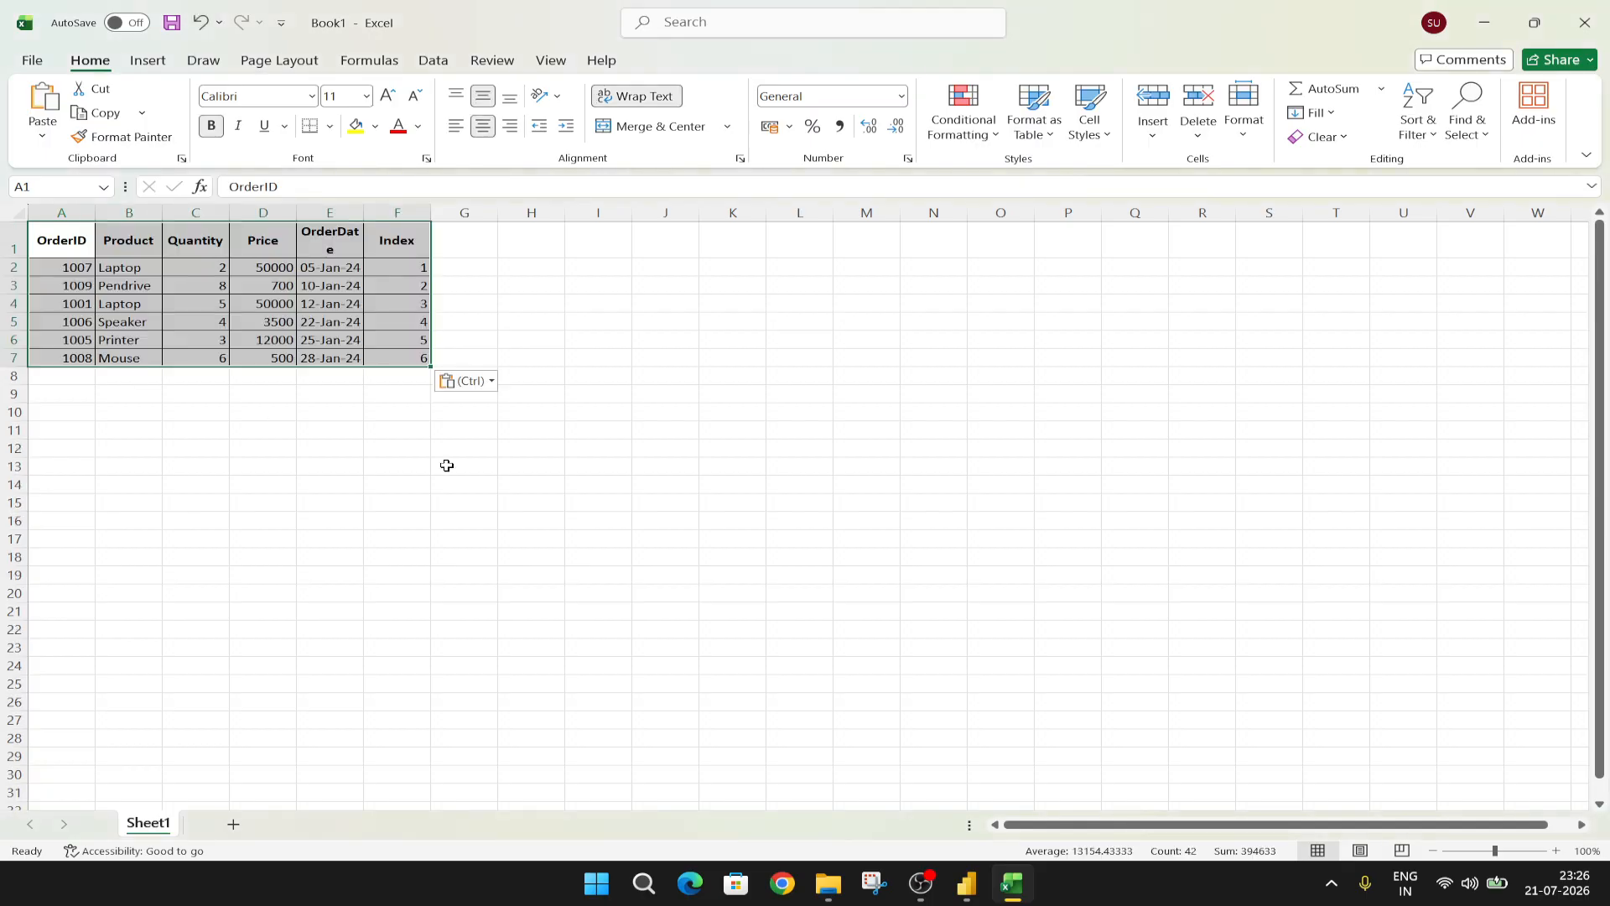
click(483, 467)
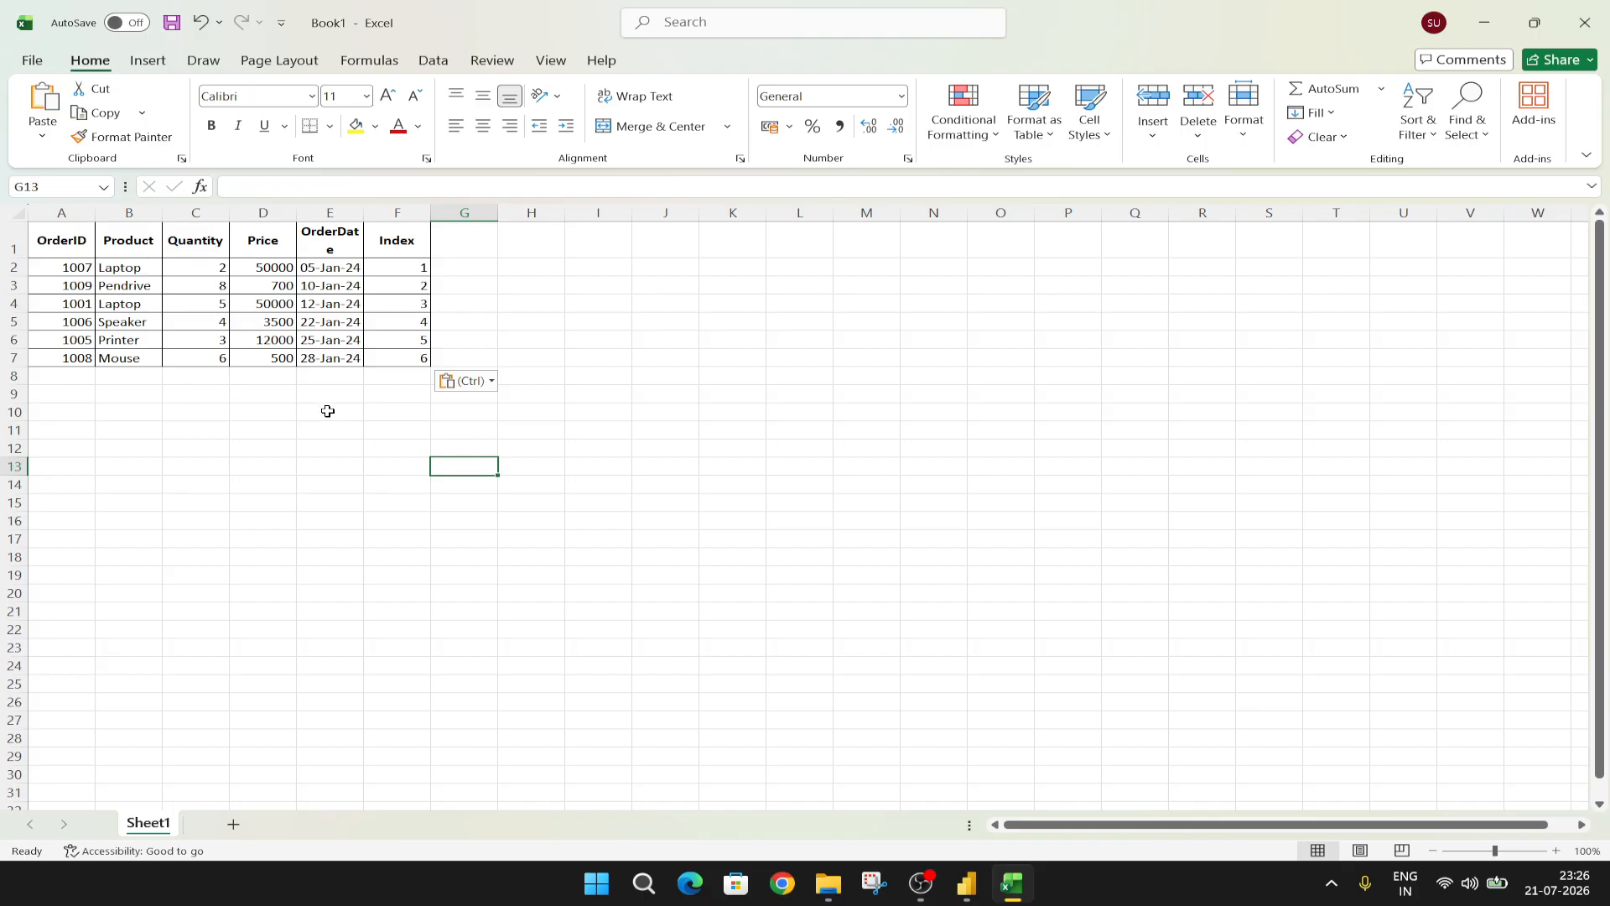
click(328, 411)
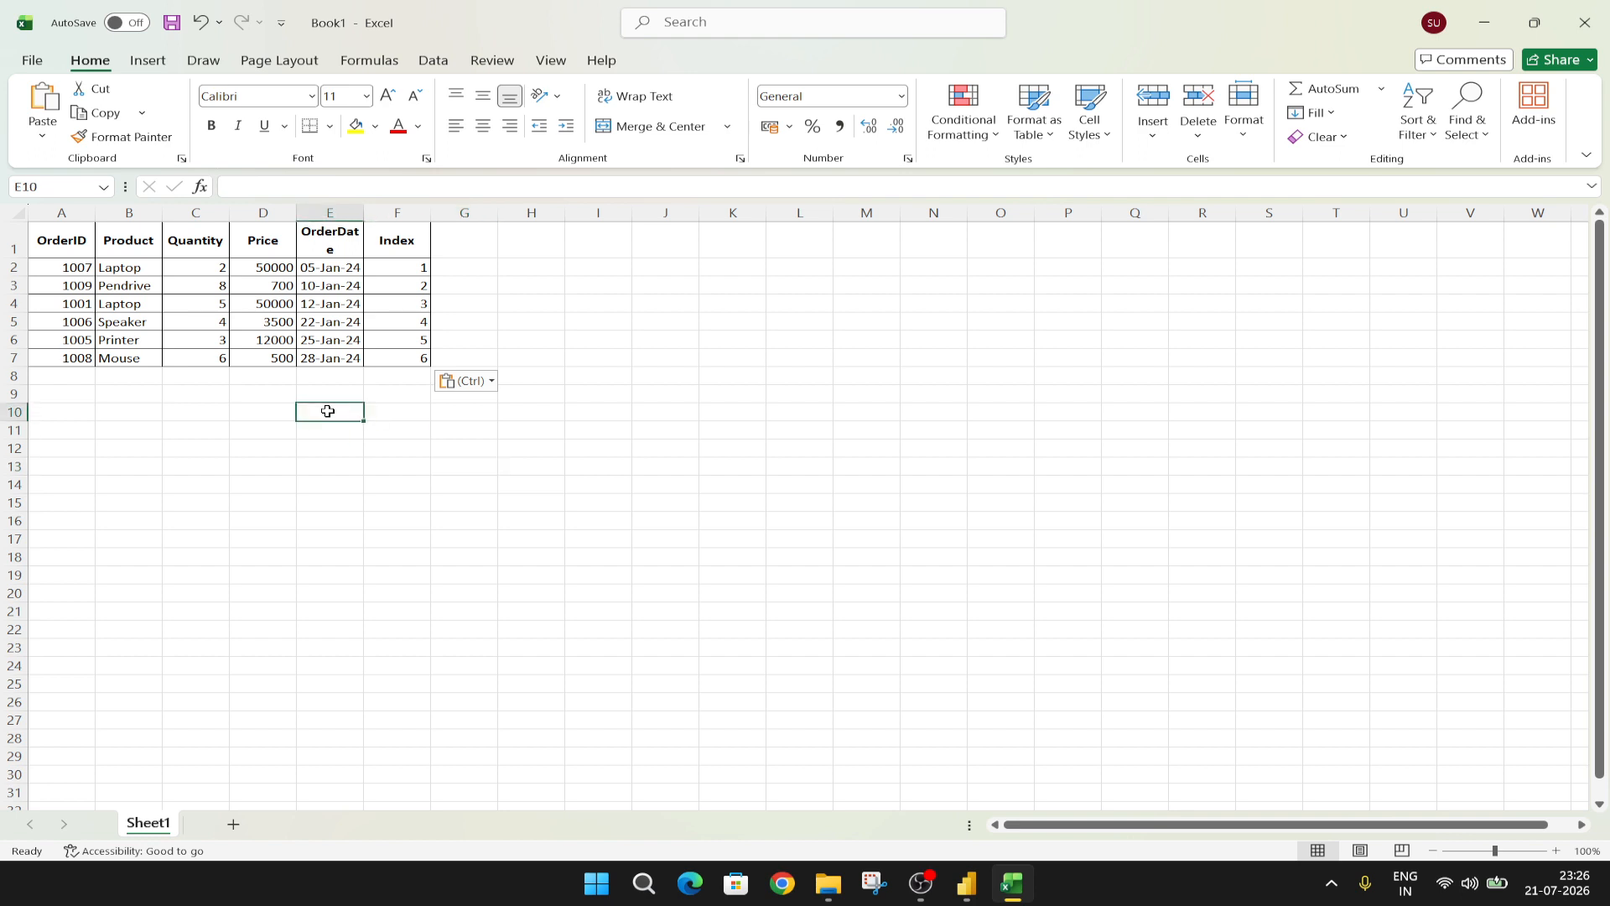